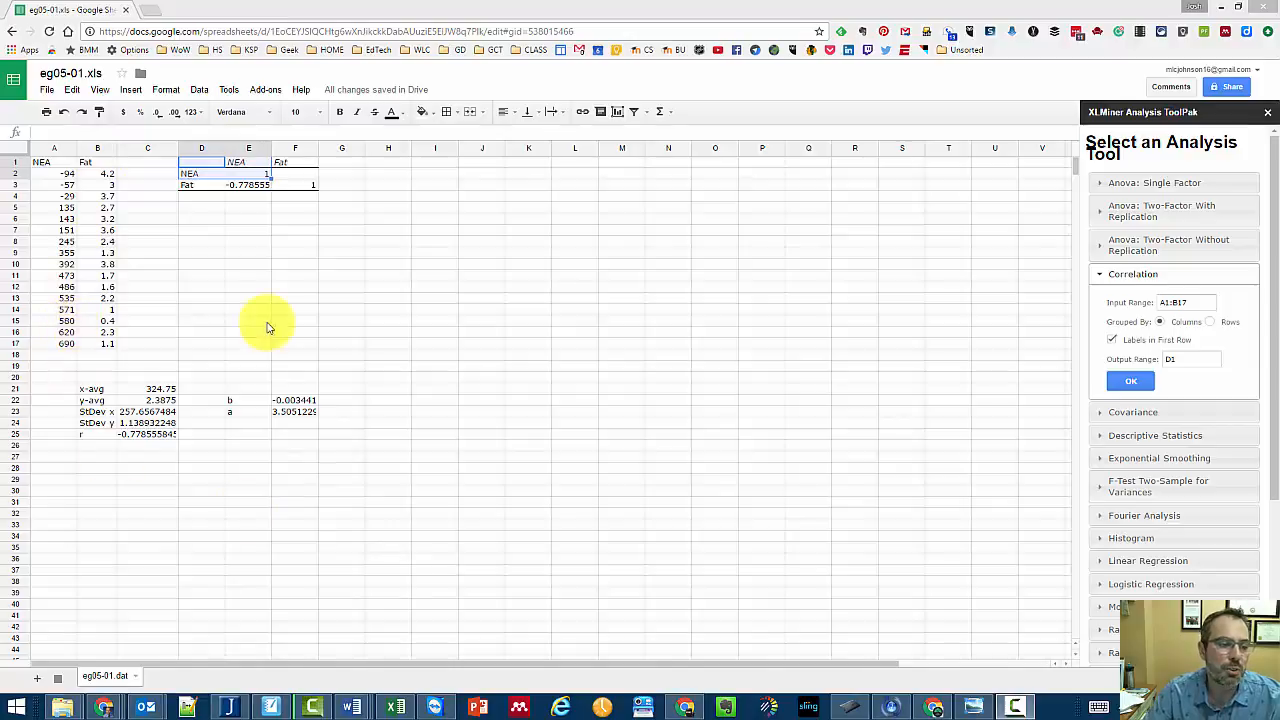
- Enter the regression notes y=a+bx, b= r(Sy/Sx) and a = y-avg - b(x-avg) in cells C30 to C32
left_click(158, 497)
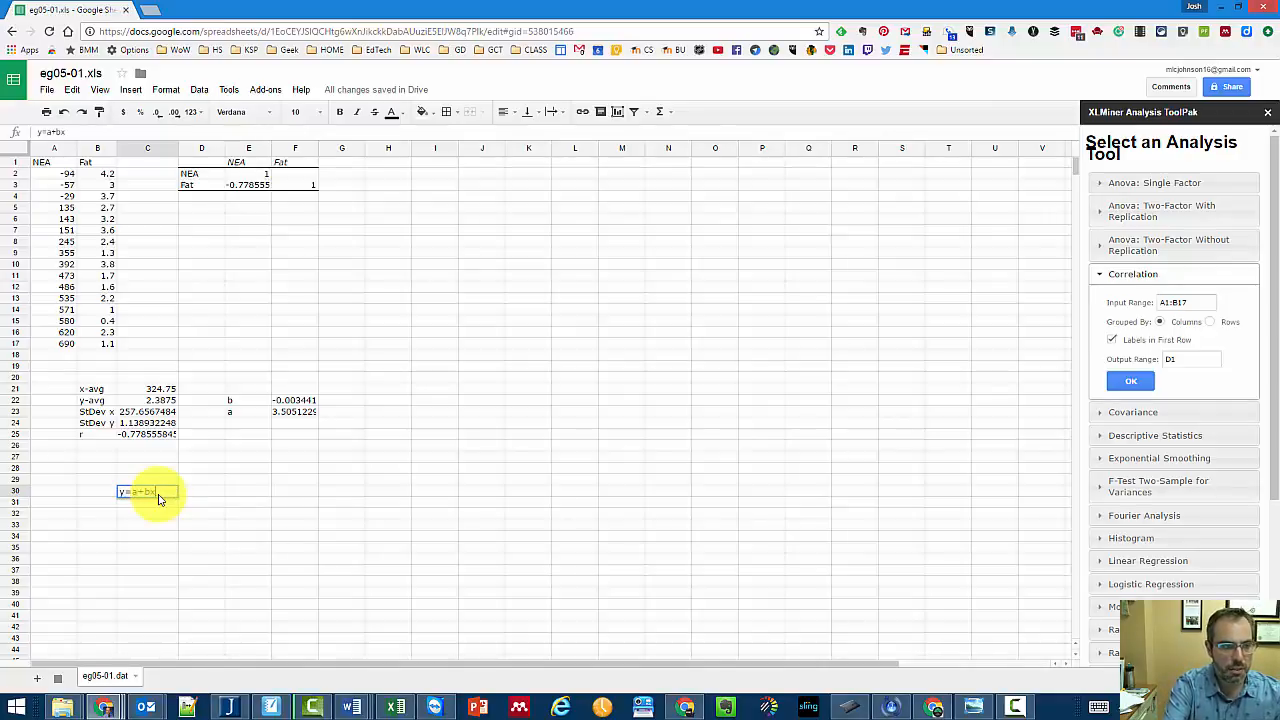
key("Return")
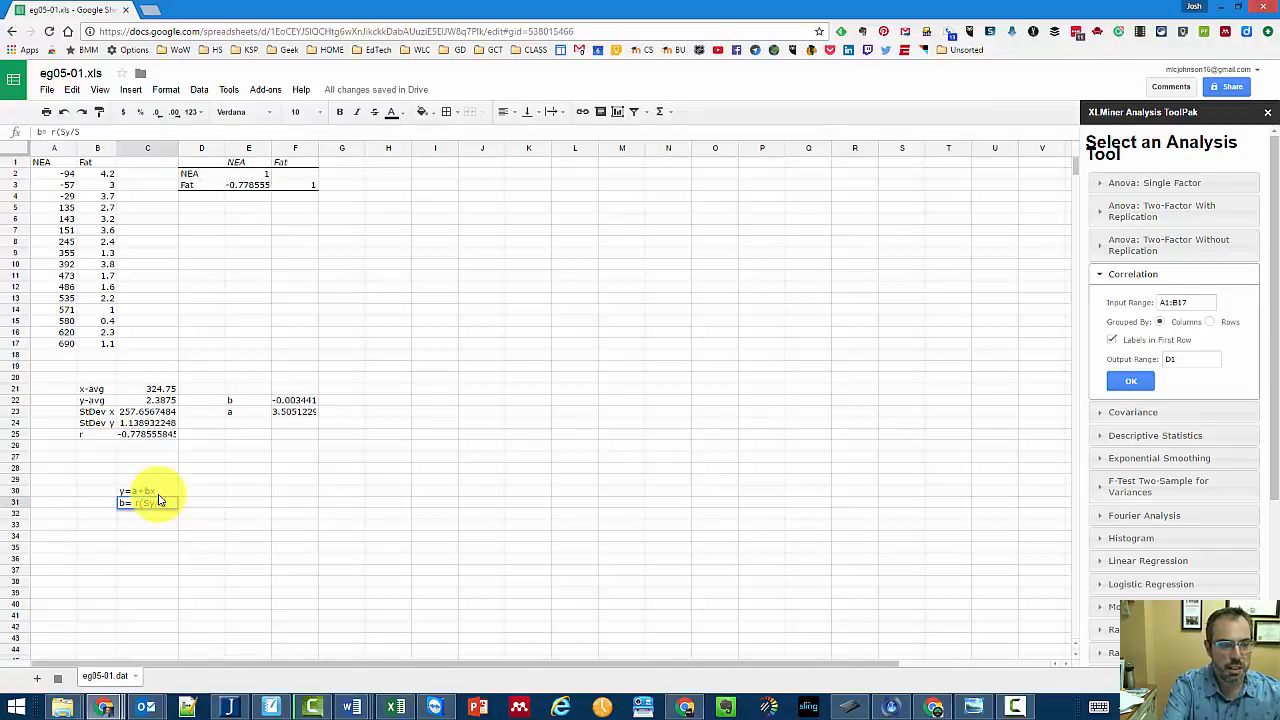
key("Return")
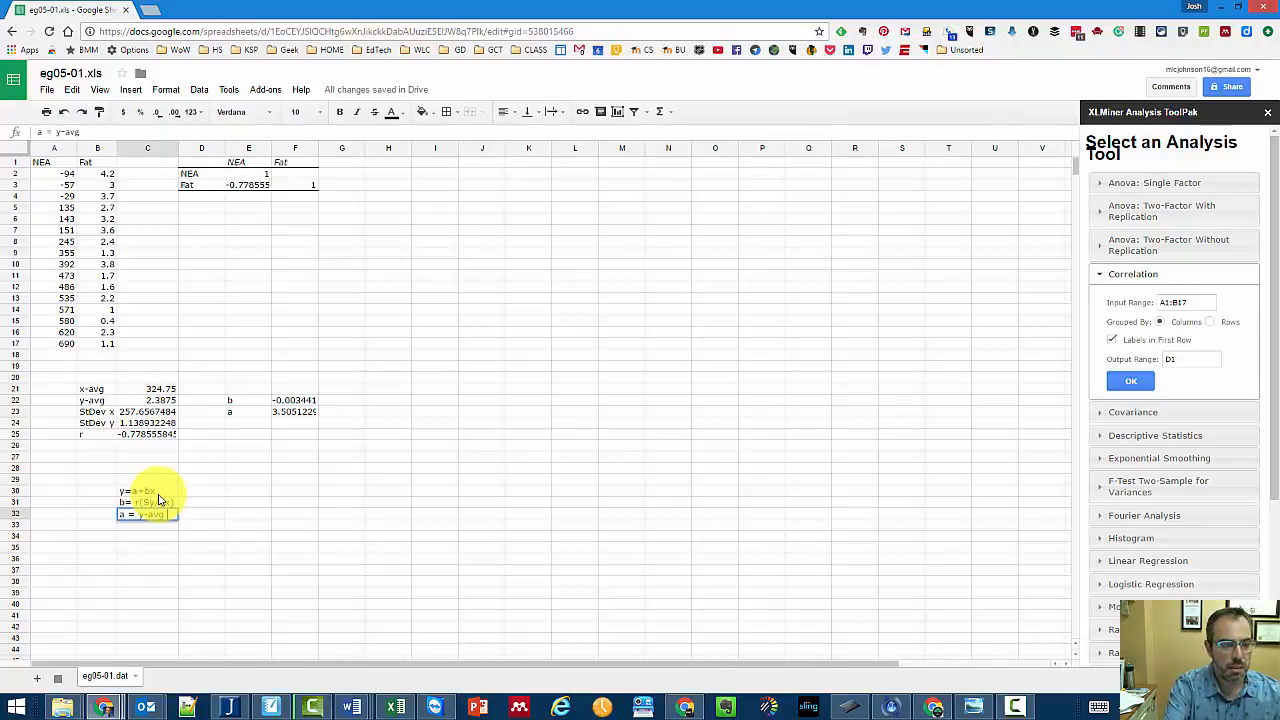
type("b(x-avg")
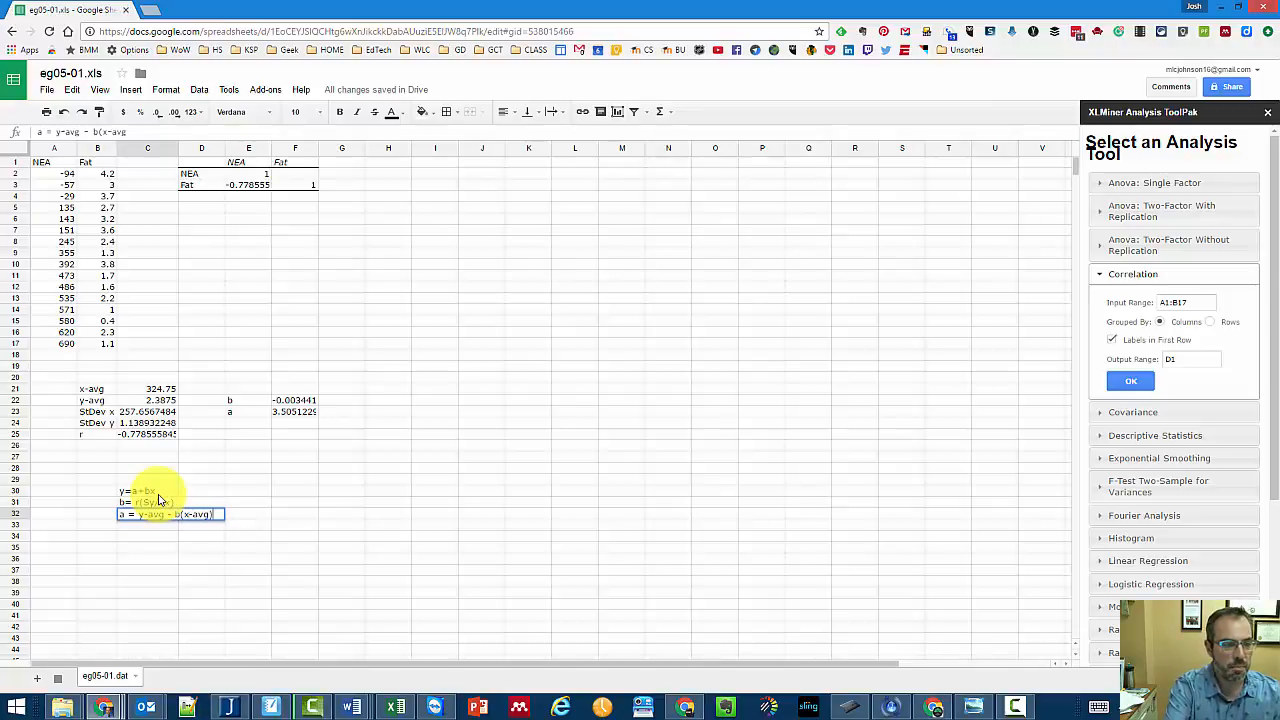
key("Return")
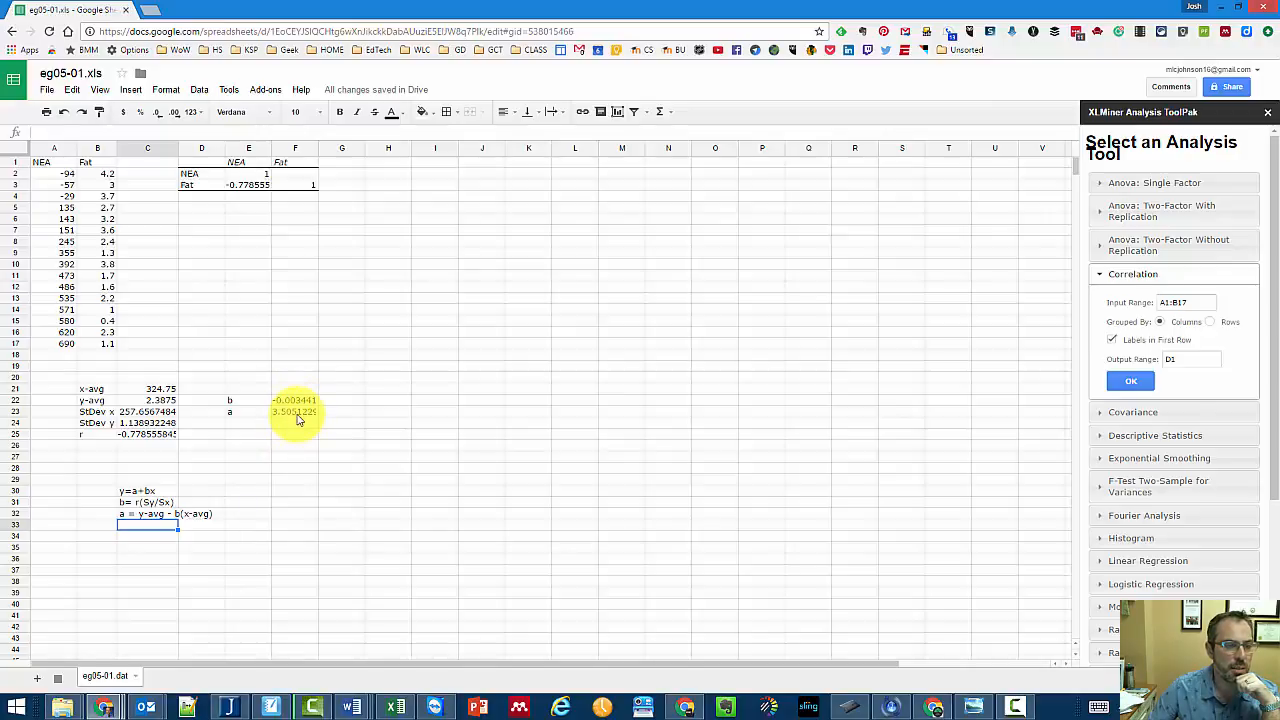
- Enter the regression equation y=-.003+3.5x in cell F10
left_click(282, 264)
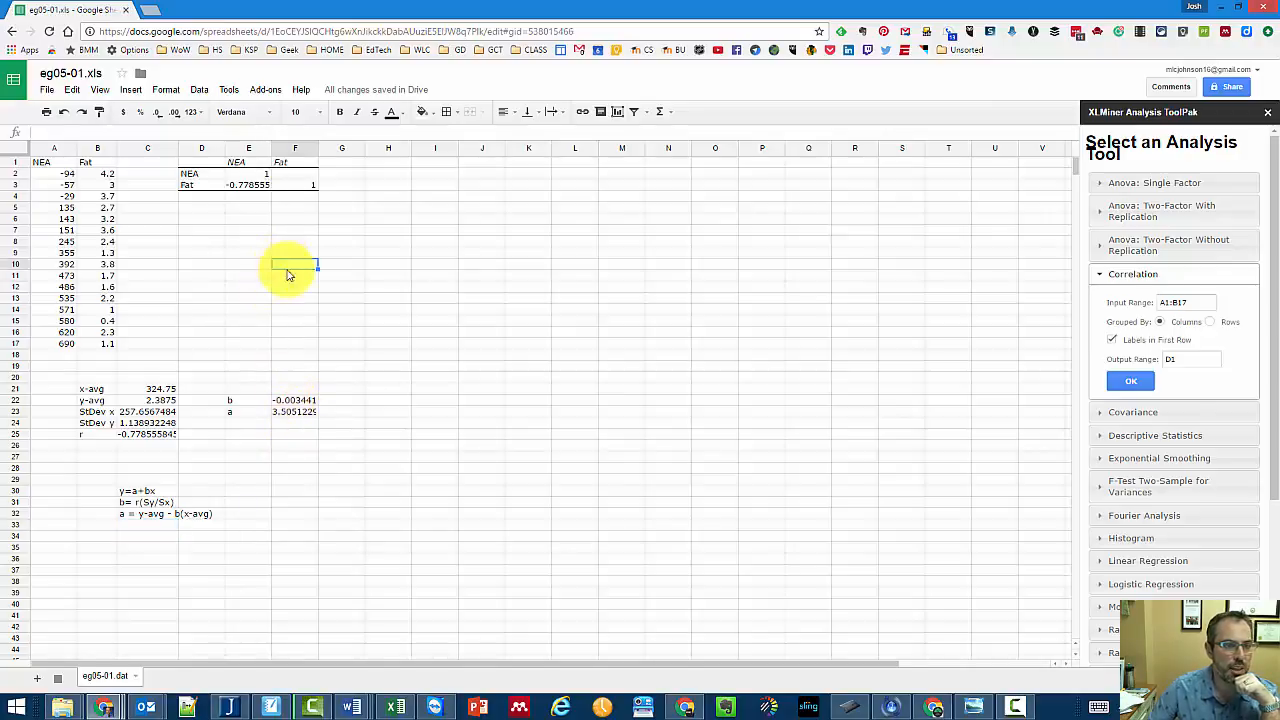
type("y=-.003+3.5x")
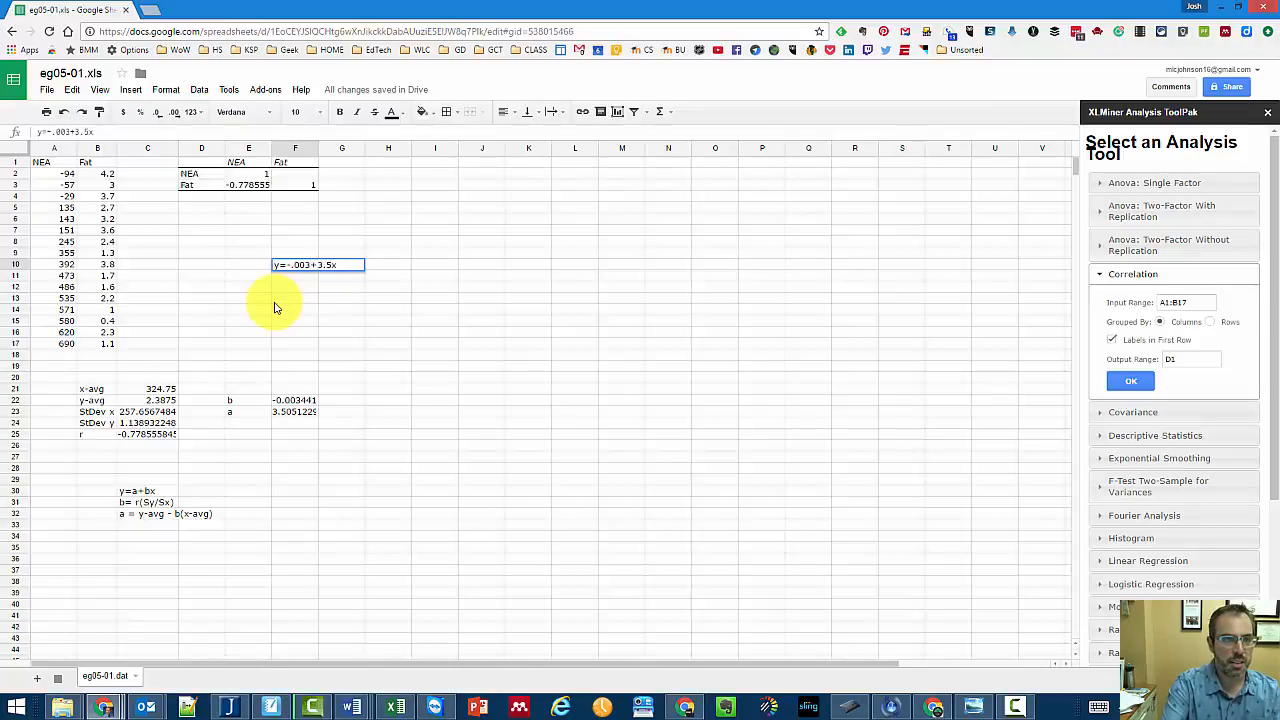
key("Return")
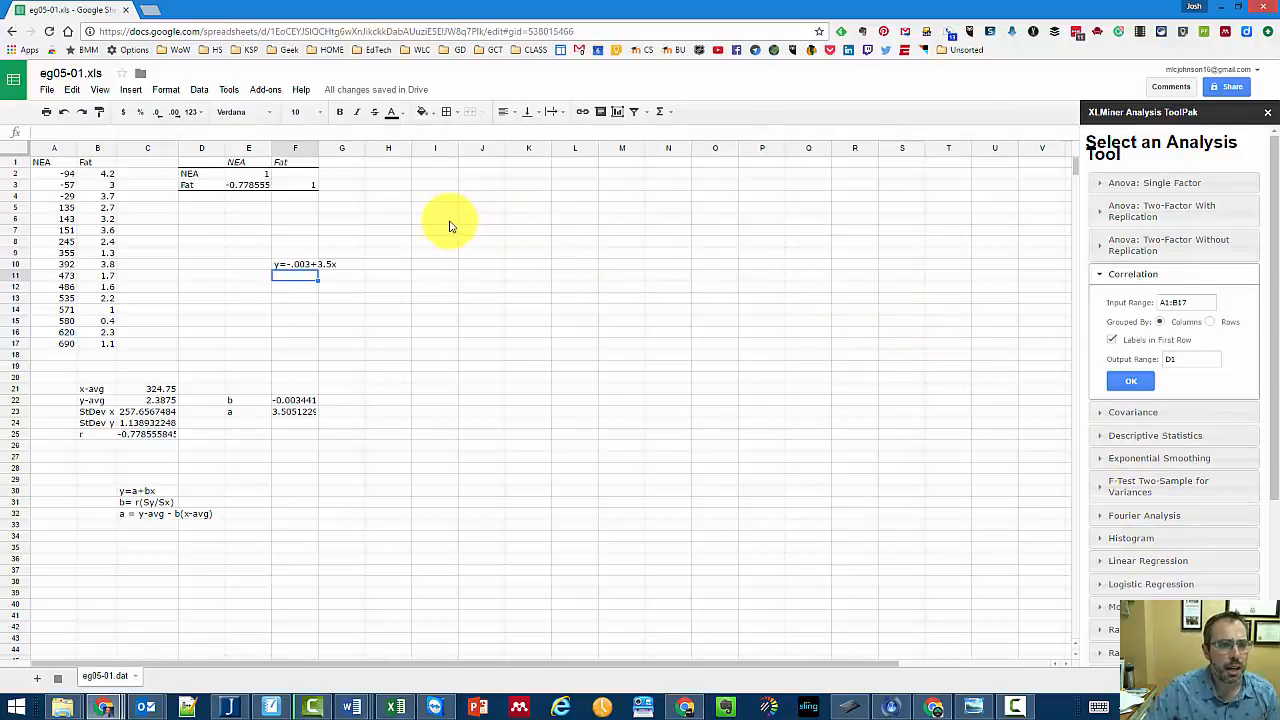
- Move the regression equation from F10 to C29, and the b and a labels with their values to B27:C28
left_click(289, 264)
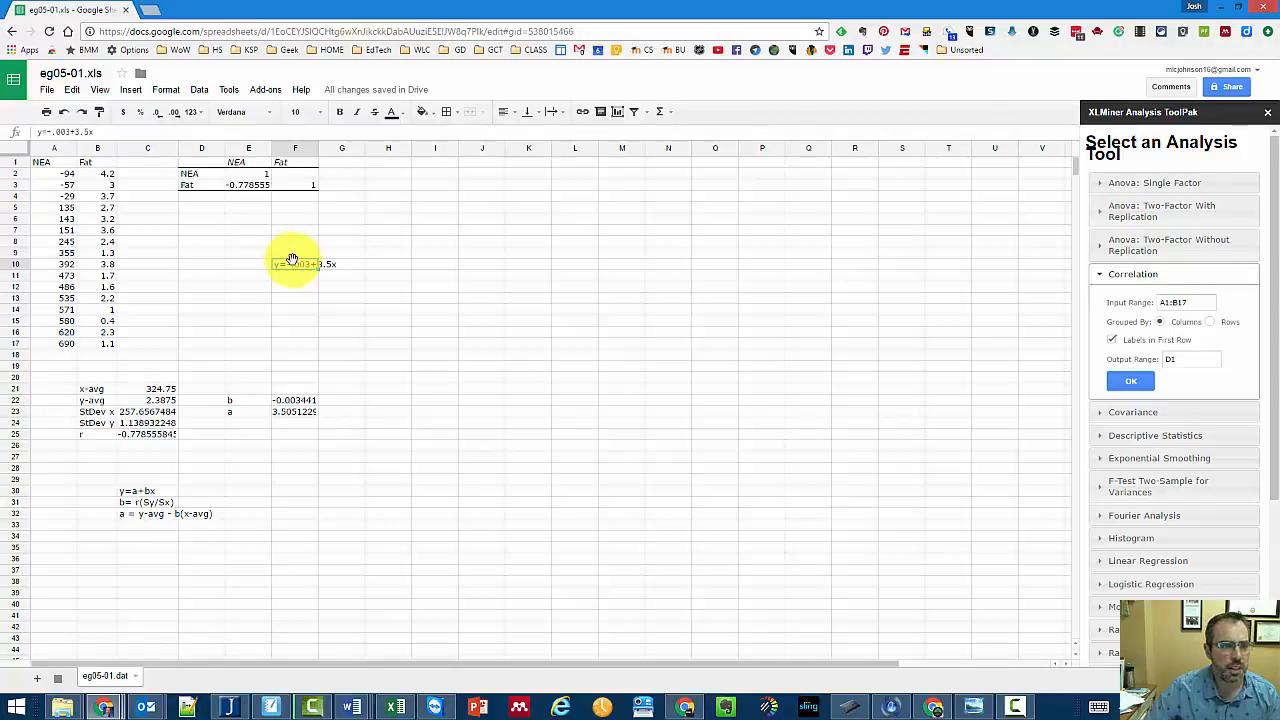
left_click_drag(292, 260, 150, 484)
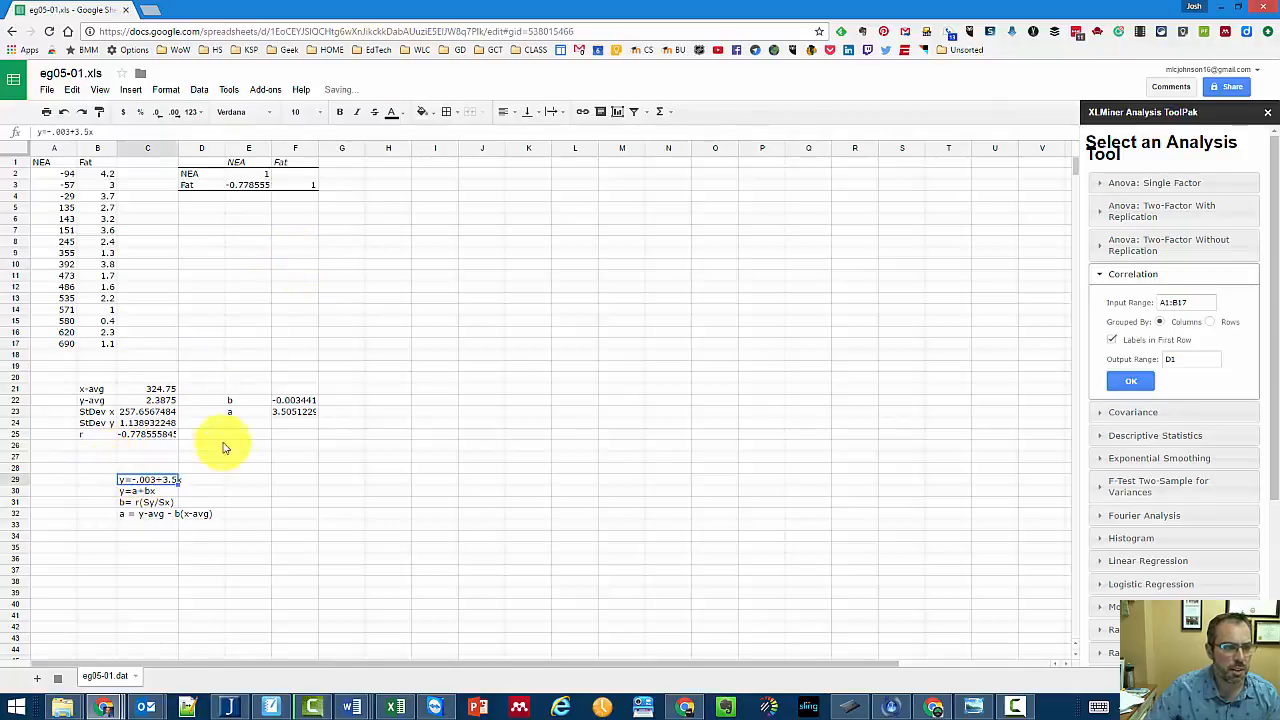
left_click_drag(251, 400, 112, 460)
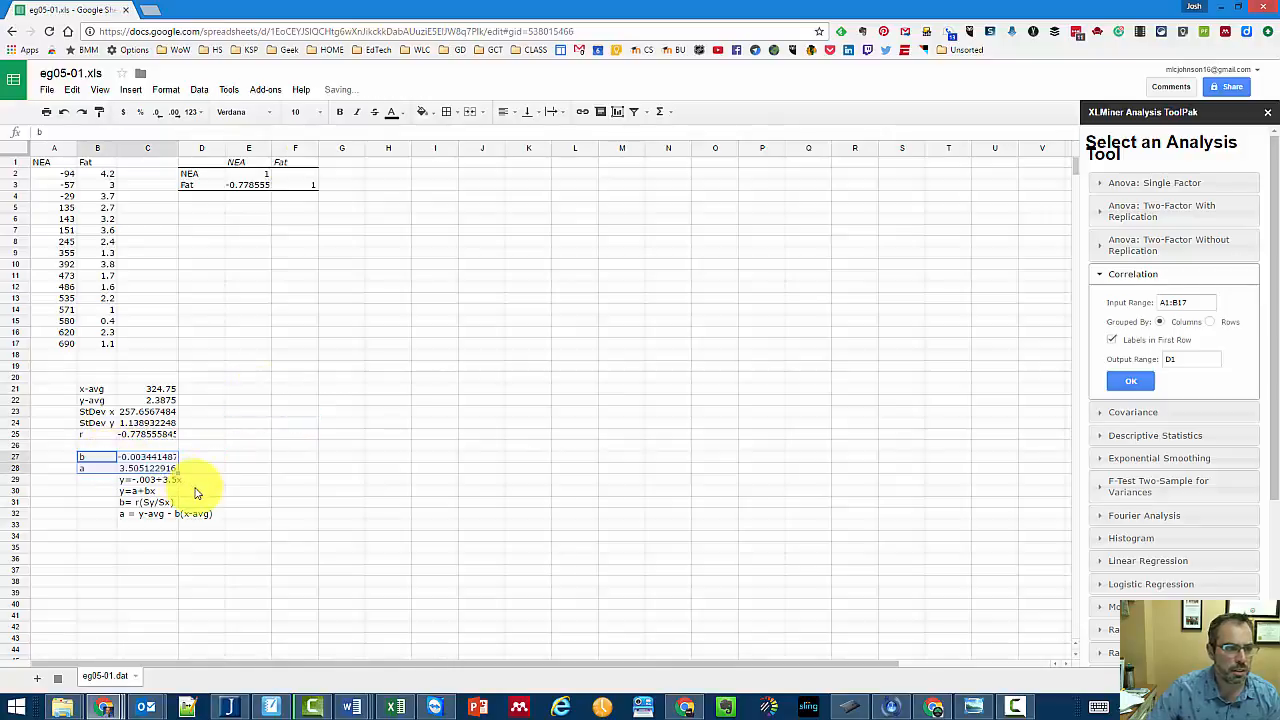
- Move the equation and formula notes in C29:C32 to B30:B33, and view the formula behind r in C25
left_click(135, 481)
left_click(168, 516, "shift")
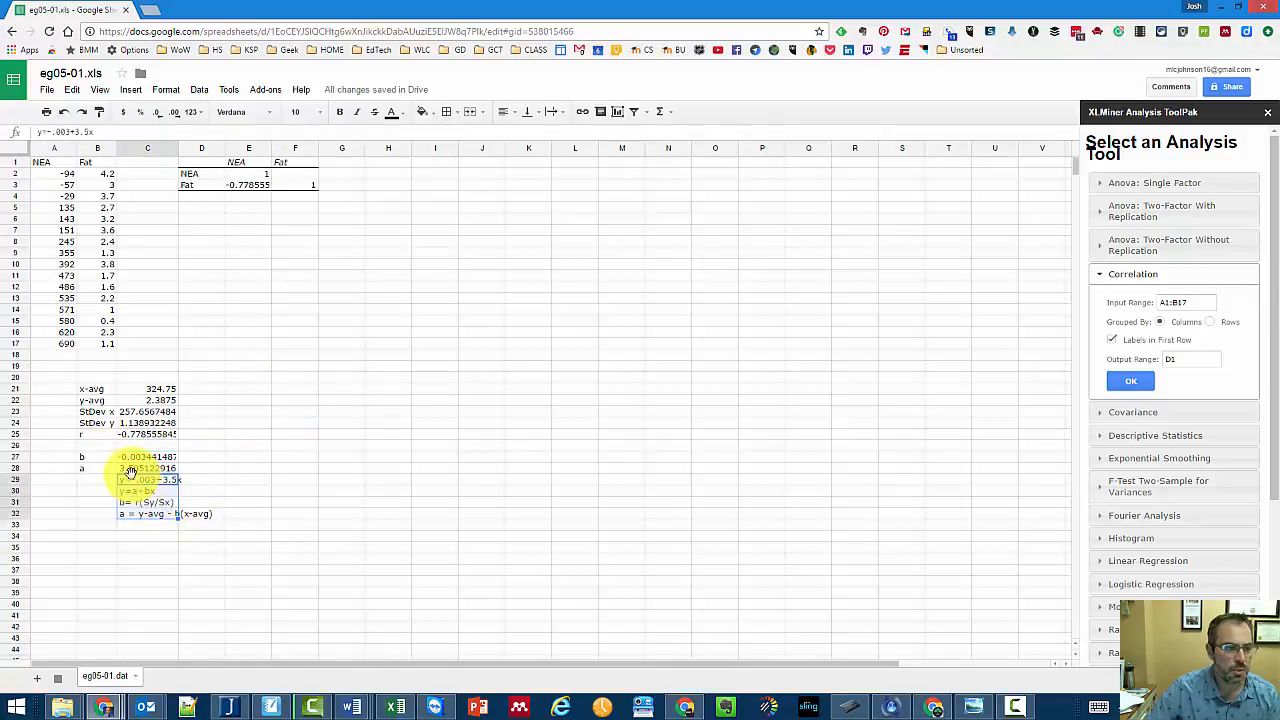
left_click_drag(137, 472, 98, 501)
left_click(248, 457)
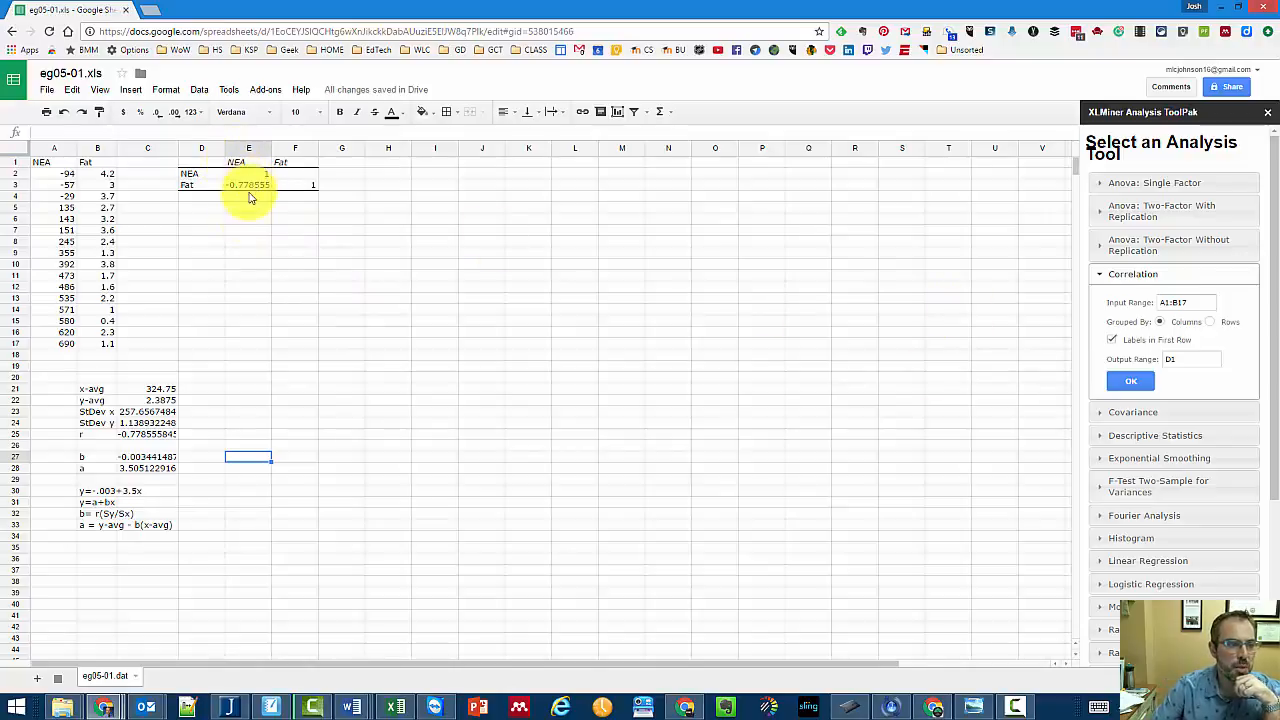
left_click(130, 435)
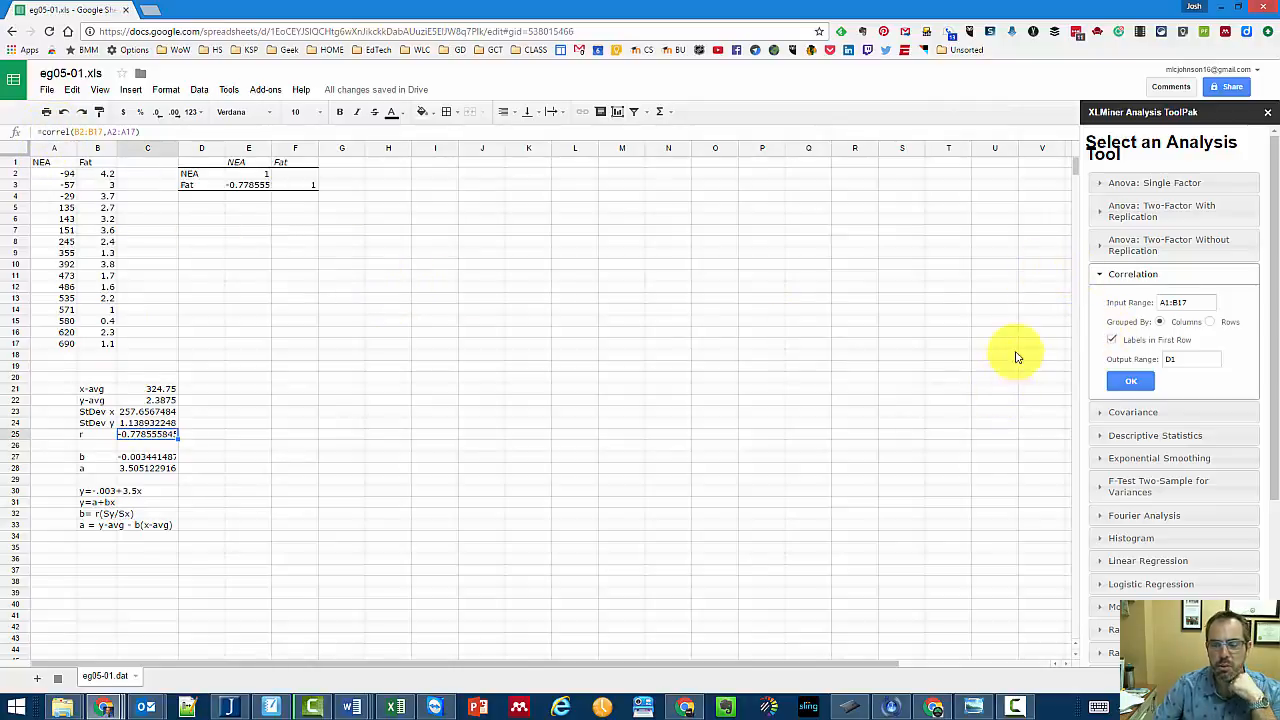
- Set up the Descriptive Statistics analysis with input range A1:B17, treating the first row as labels
left_click(1105, 436)
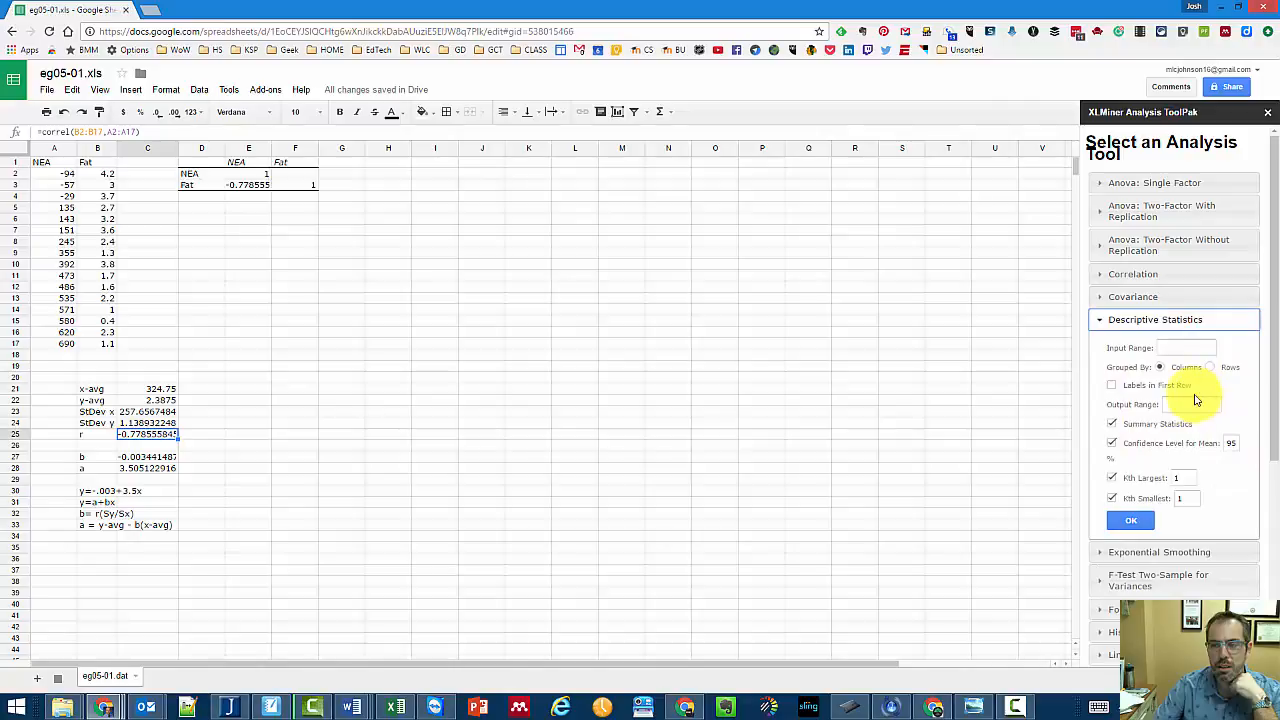
left_click(1172, 348)
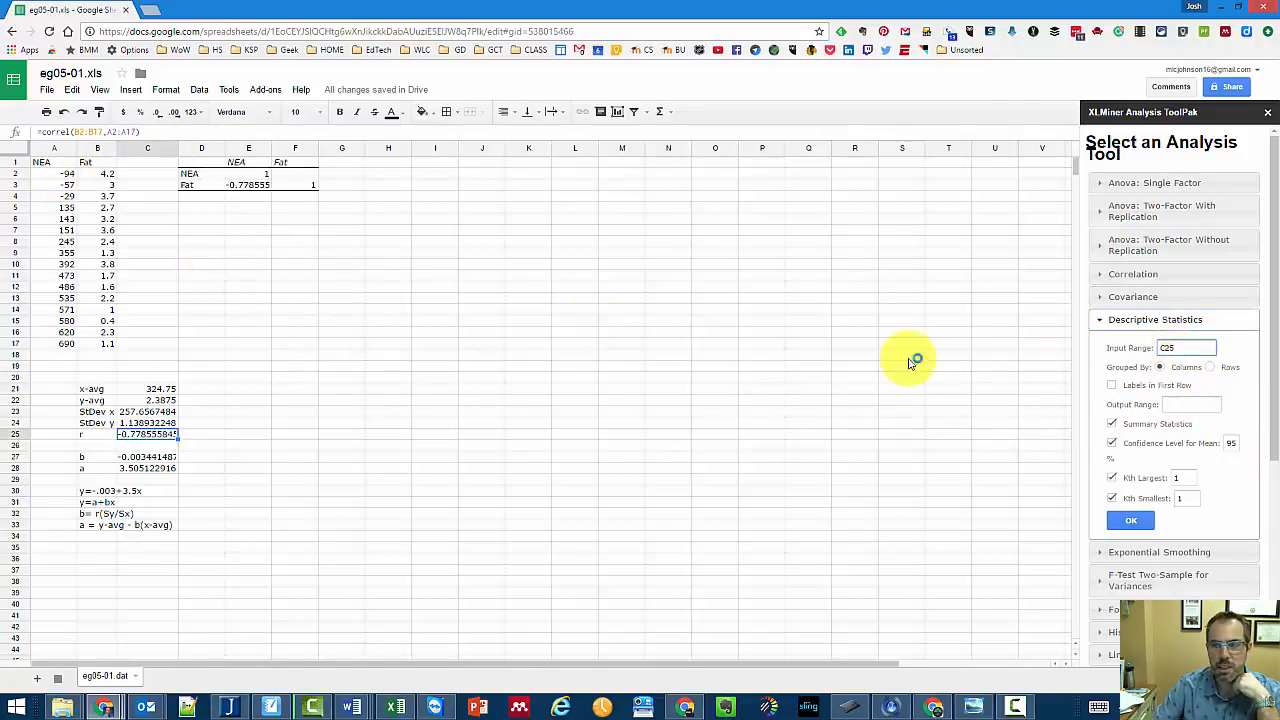
left_click_drag(57, 167, 108, 343)
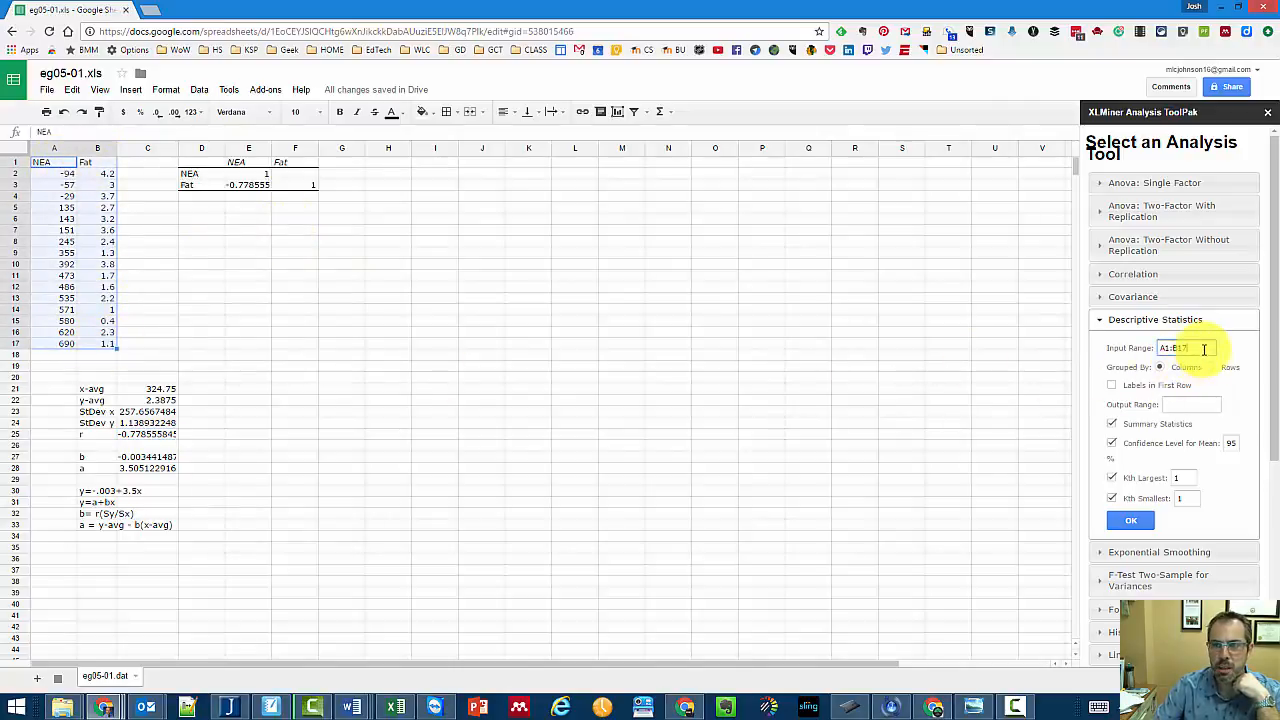
left_click(1204, 348)
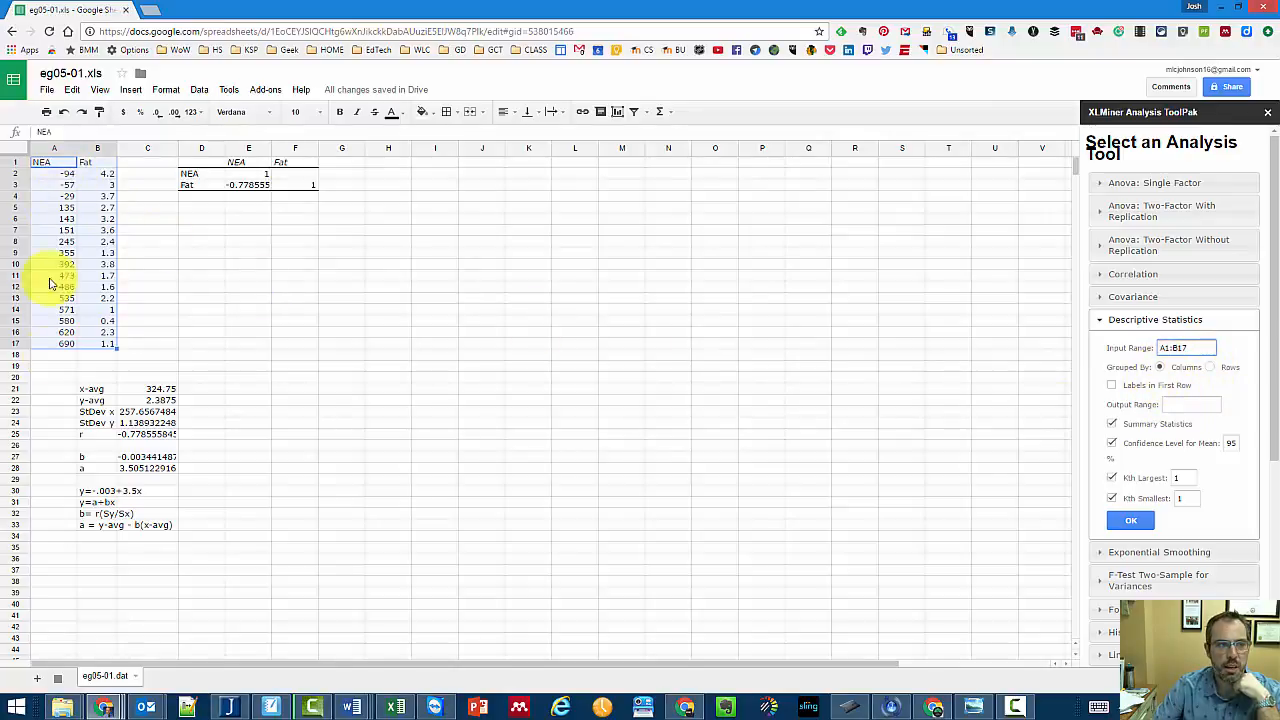
left_click(1115, 385)
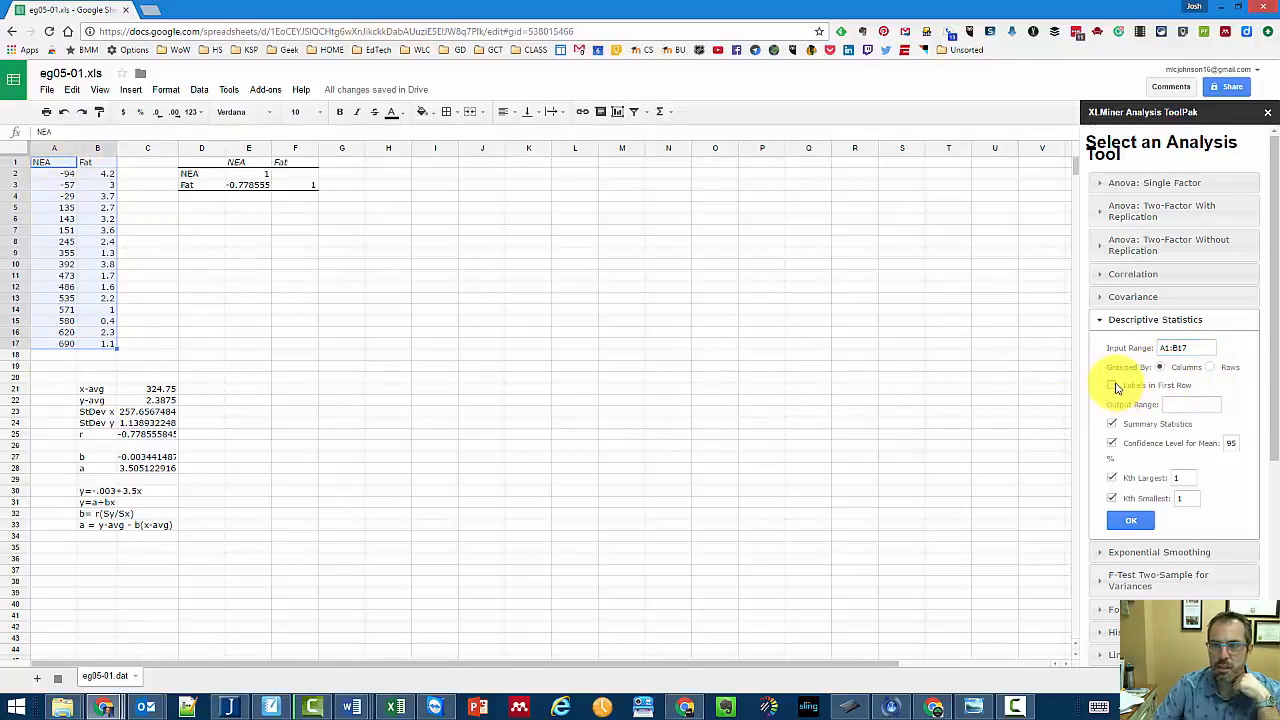
left_click(1115, 386)
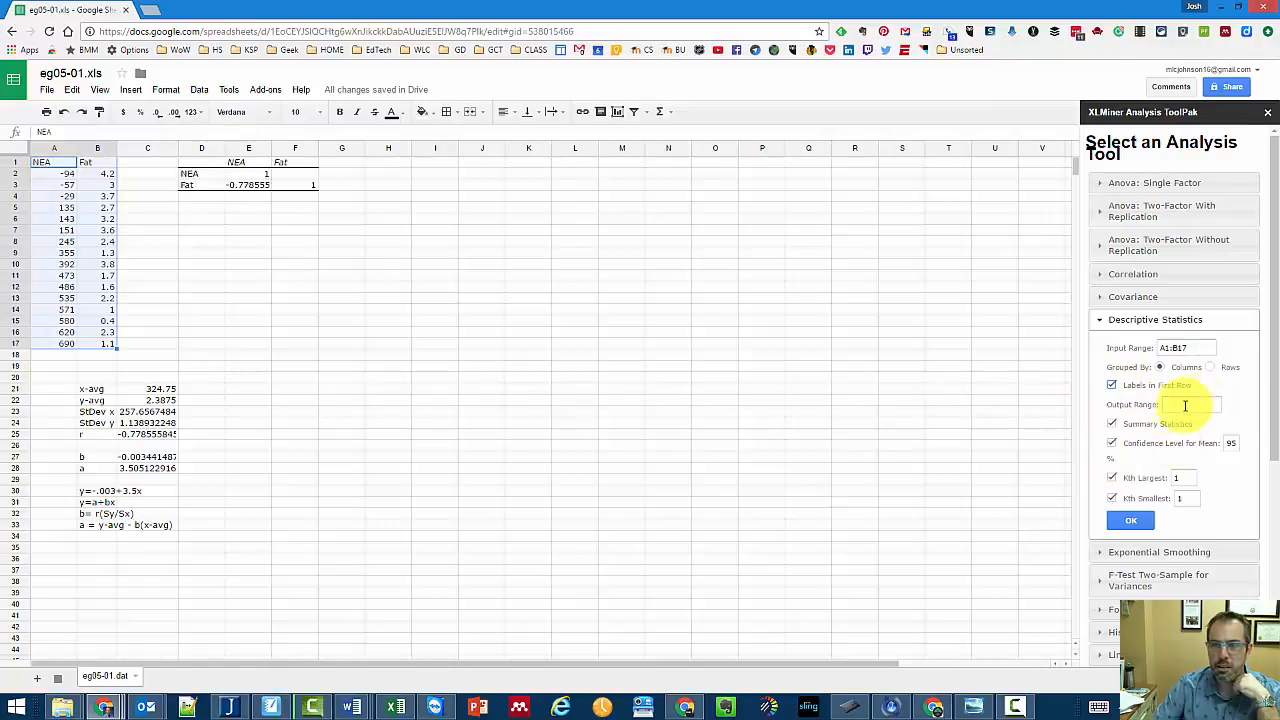
- Set the output range to H1 and generate the descriptive statistics
left_click(371, 163)
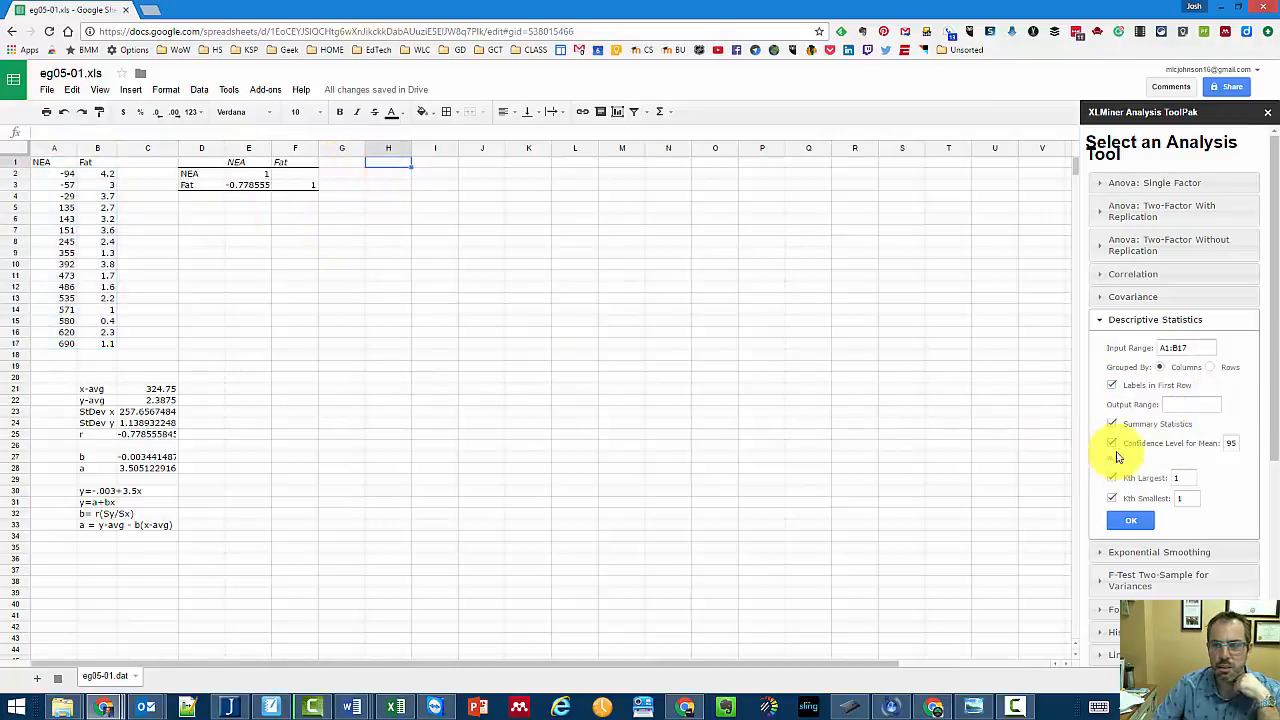
left_click(1180, 404)
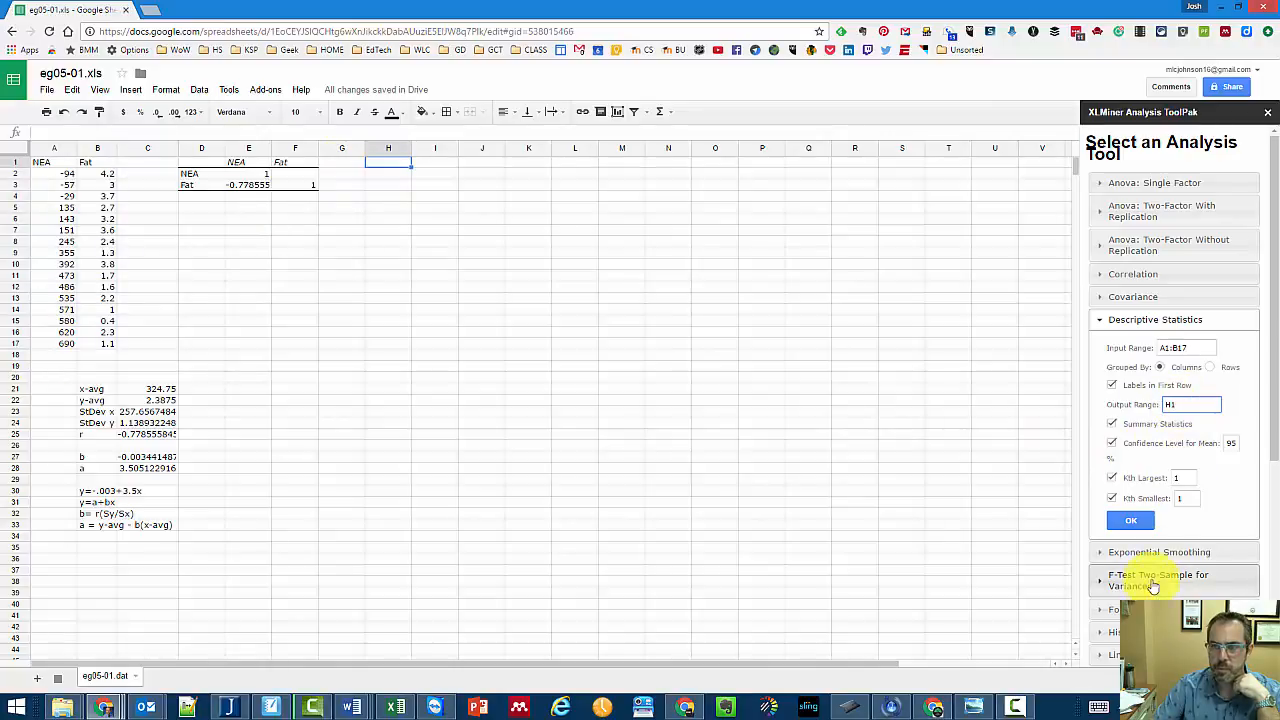
left_click(1132, 522)
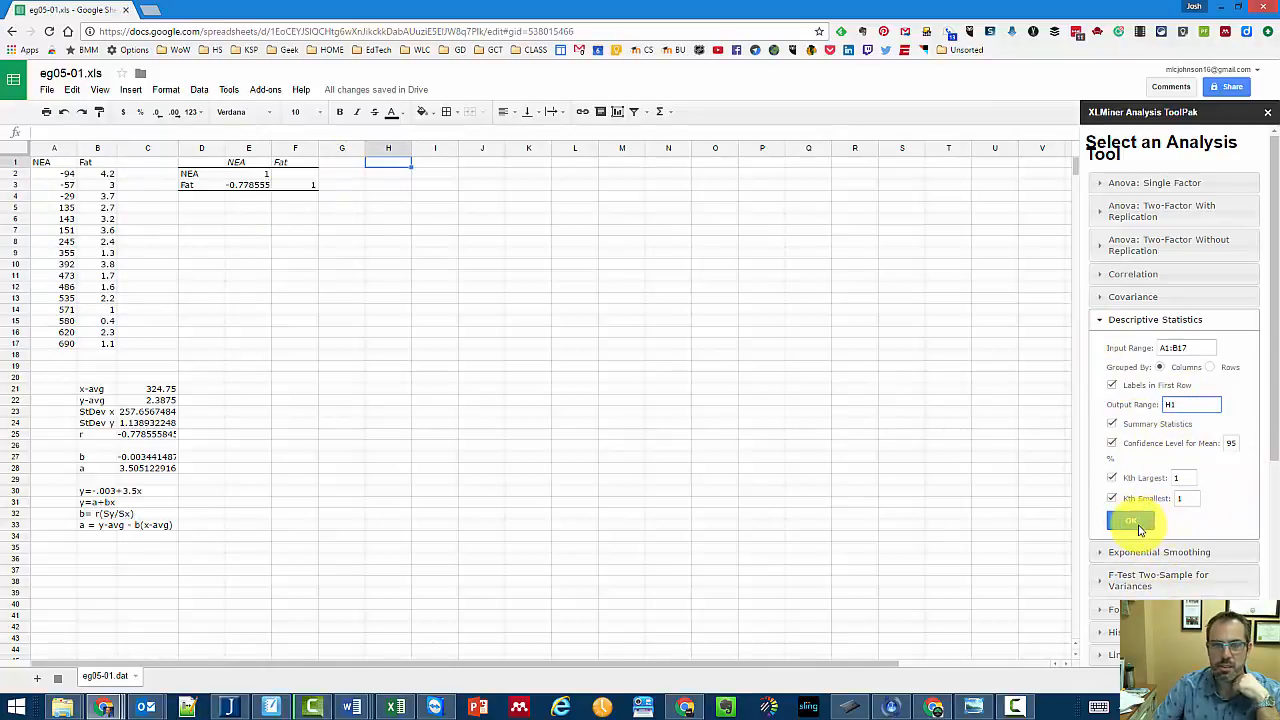
left_click(1134, 524)
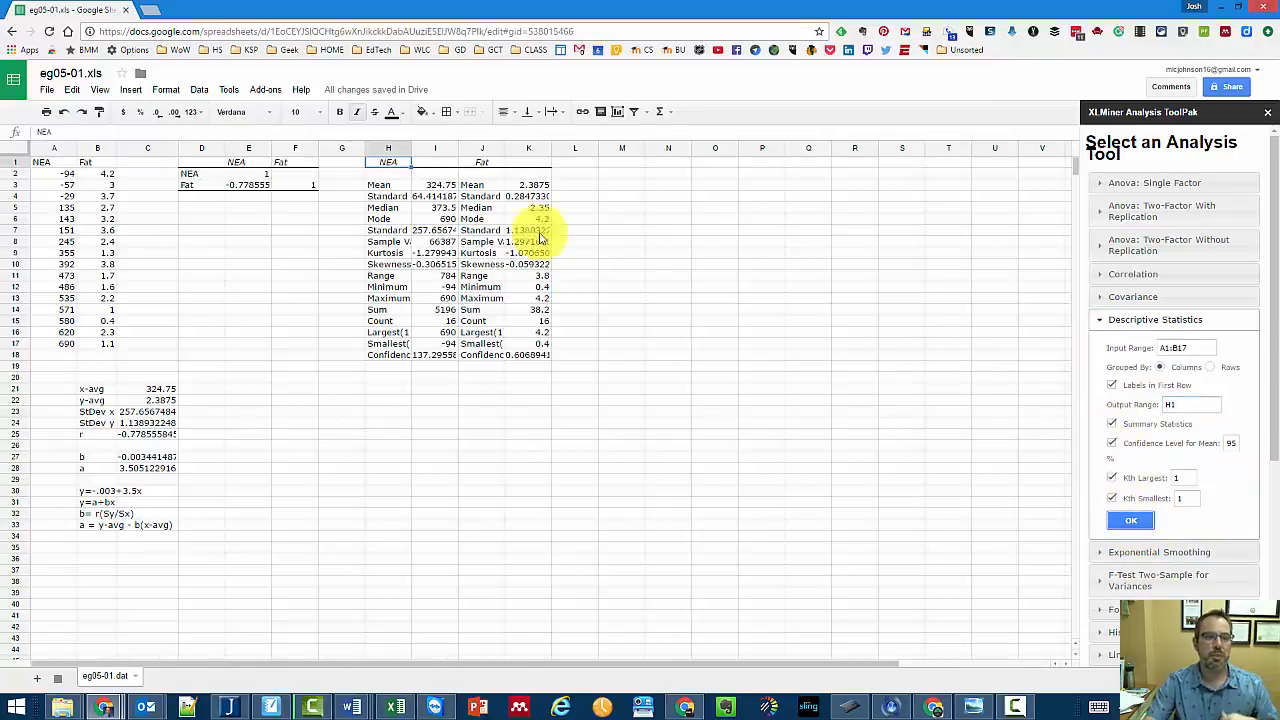
- Fit the widths of columns H, I and J to their contents
double_click(411, 145)
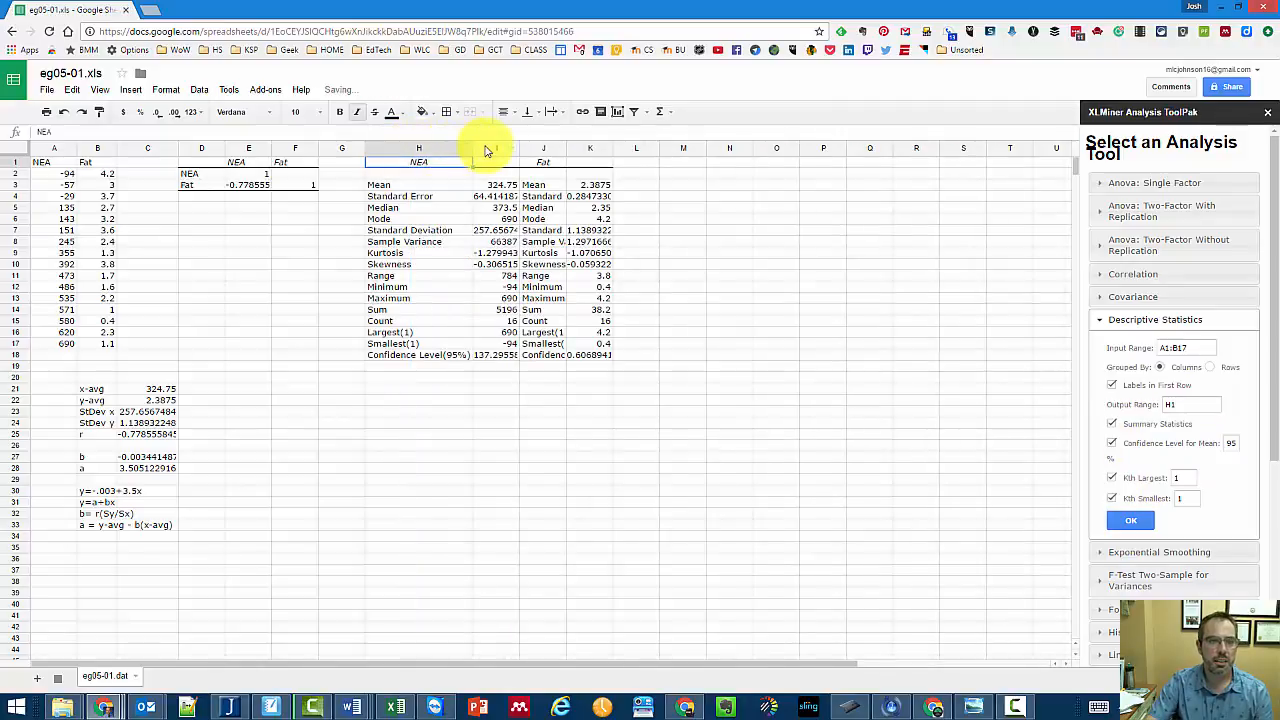
double_click(517, 145)
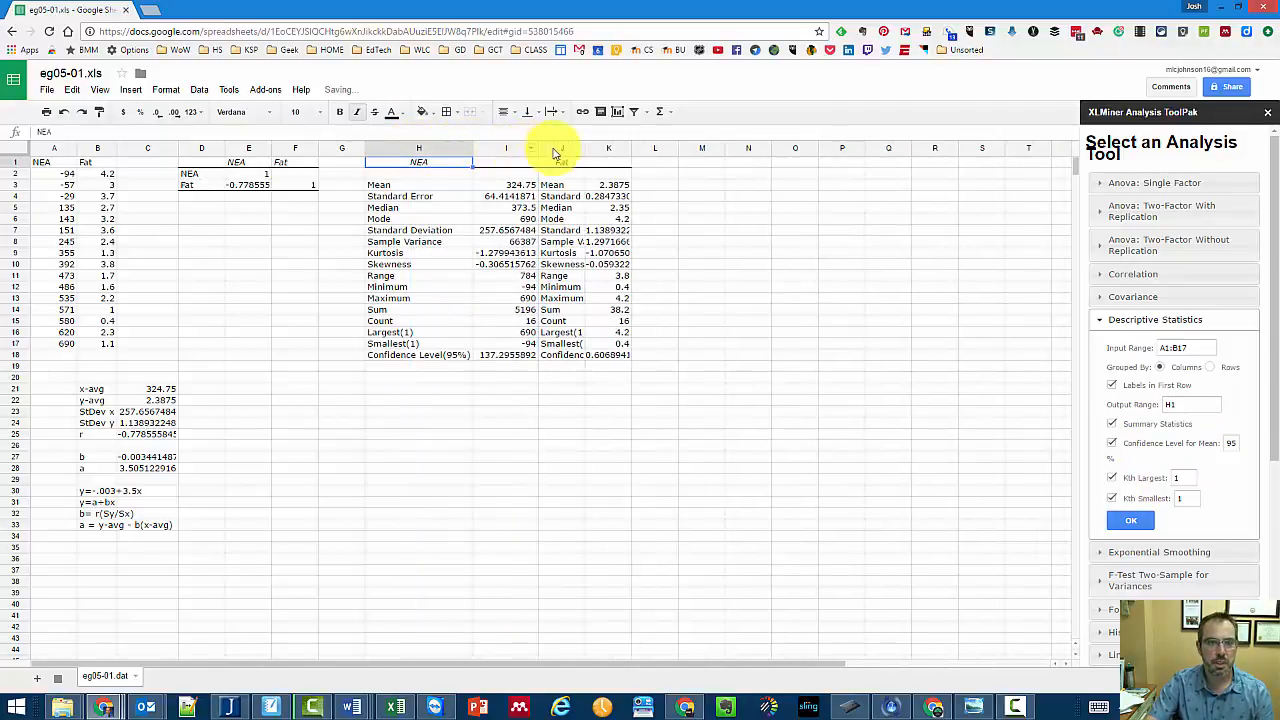
double_click(584, 146)
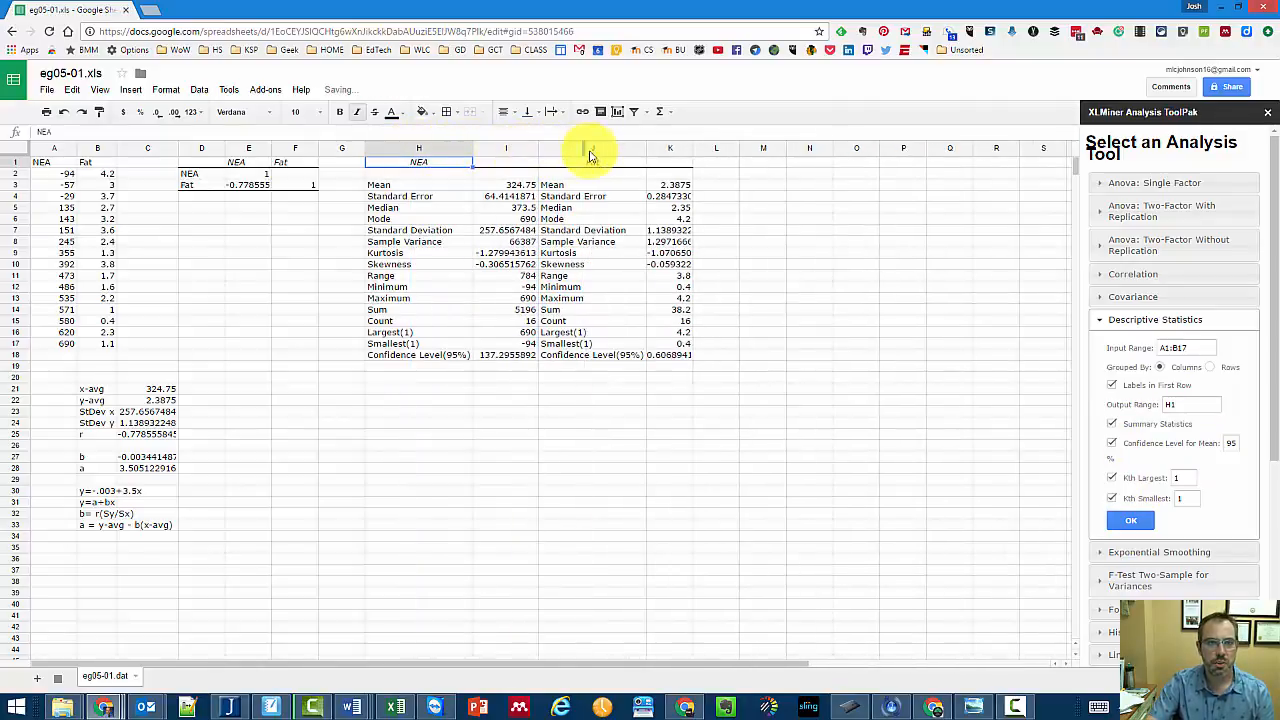
- Rename the statistics table headings to NEA (x) and Fat (y)
double_click(459, 164)
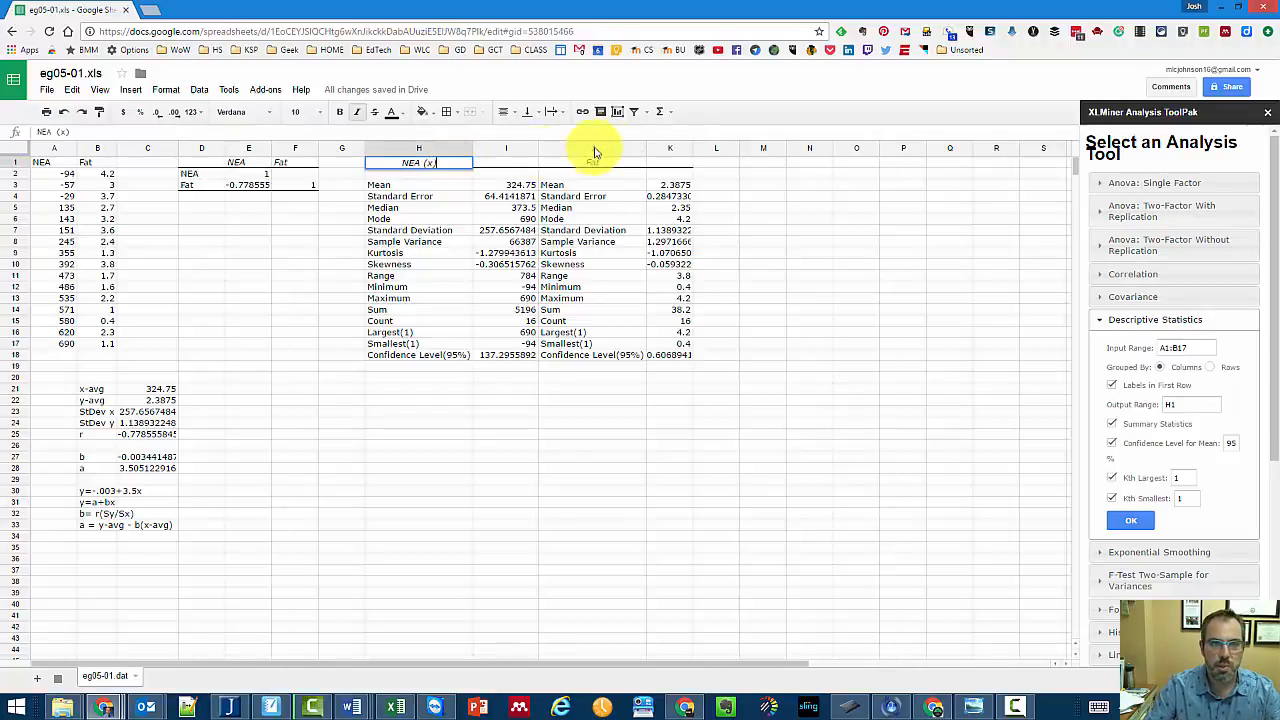
double_click(624, 162)
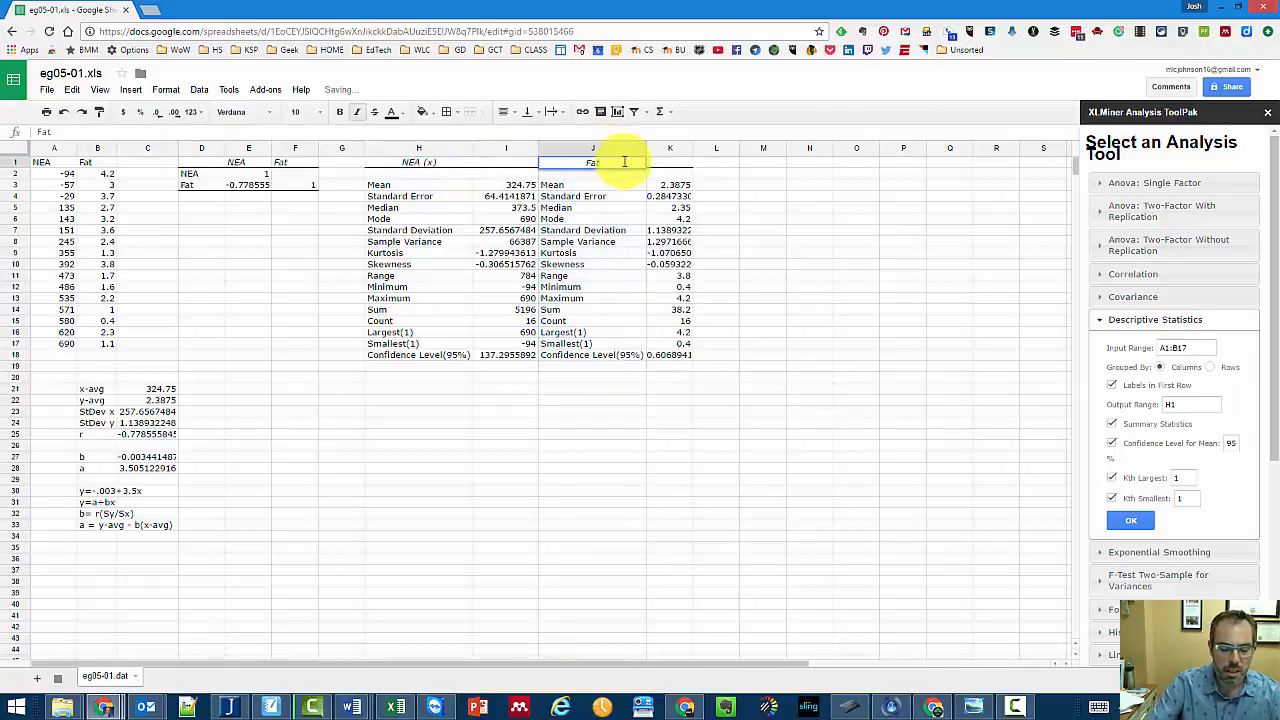
type("(y")
key("Return")
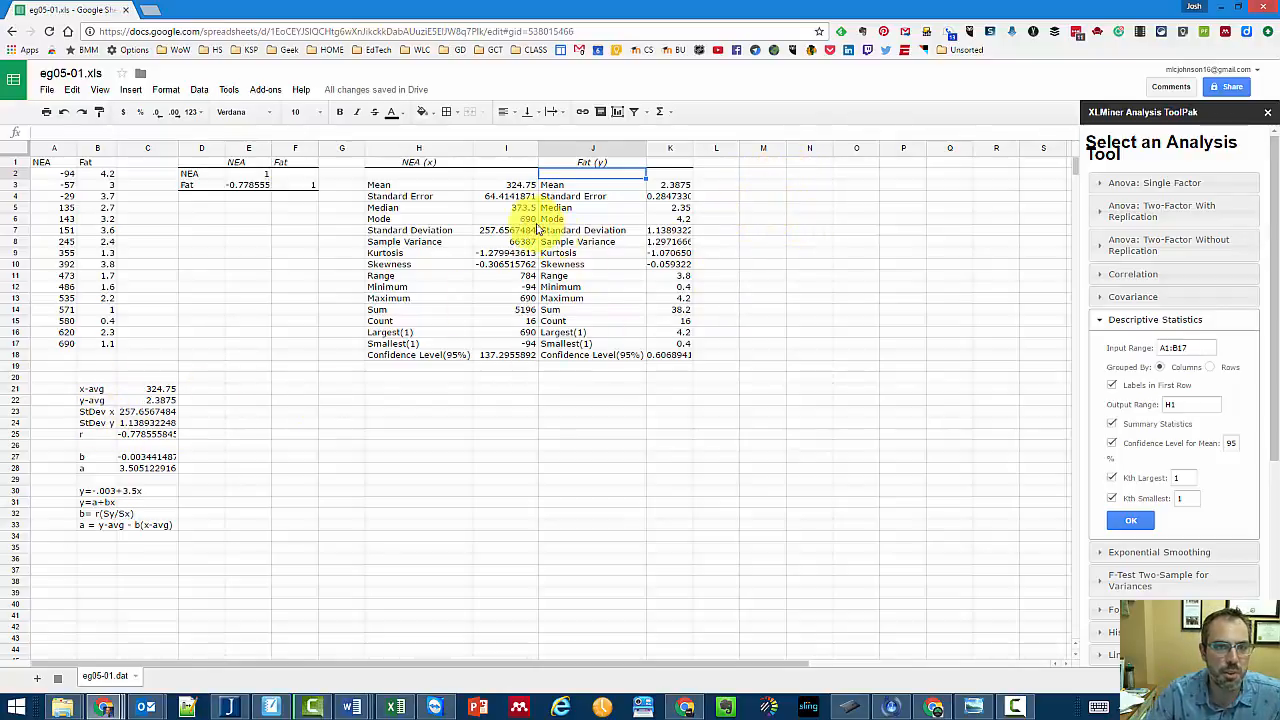
- Highlight the Mean row of the statistics table, H3:K3, with a yellow fill
left_click(400, 186)
left_click_drag(546, 189, 649, 188)
left_click(423, 111)
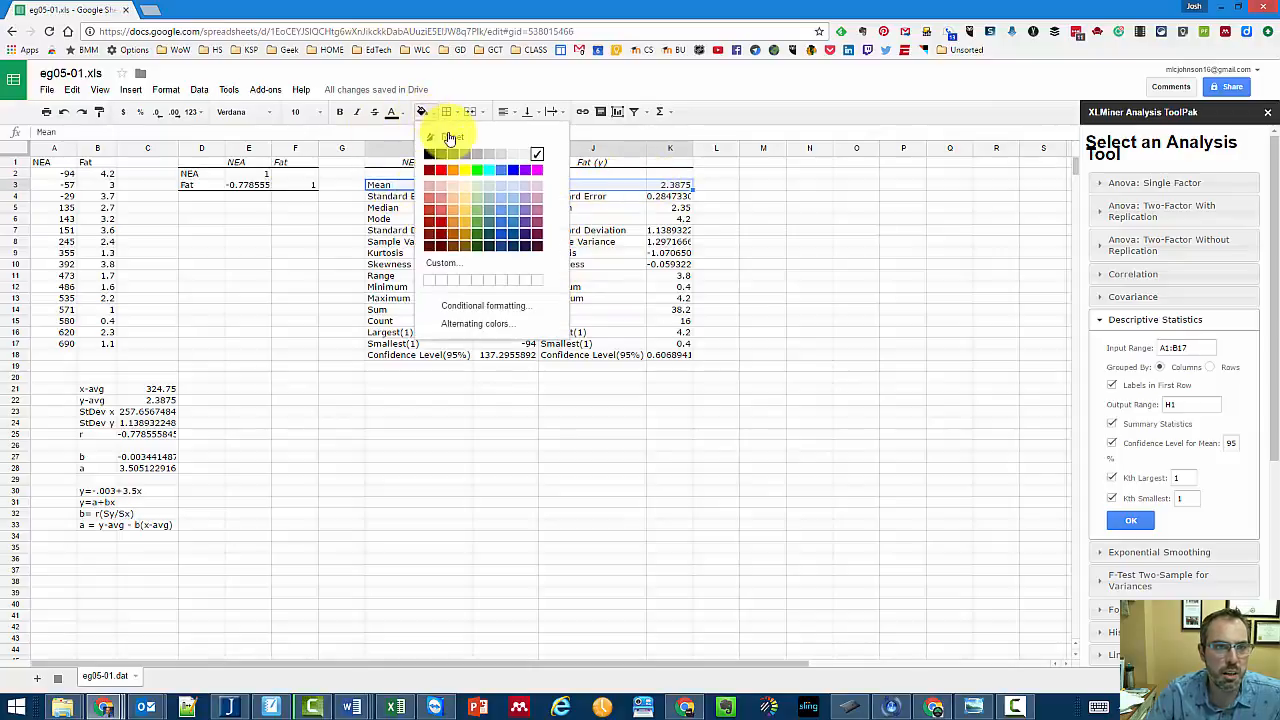
left_click(474, 174)
left_click(763, 230)
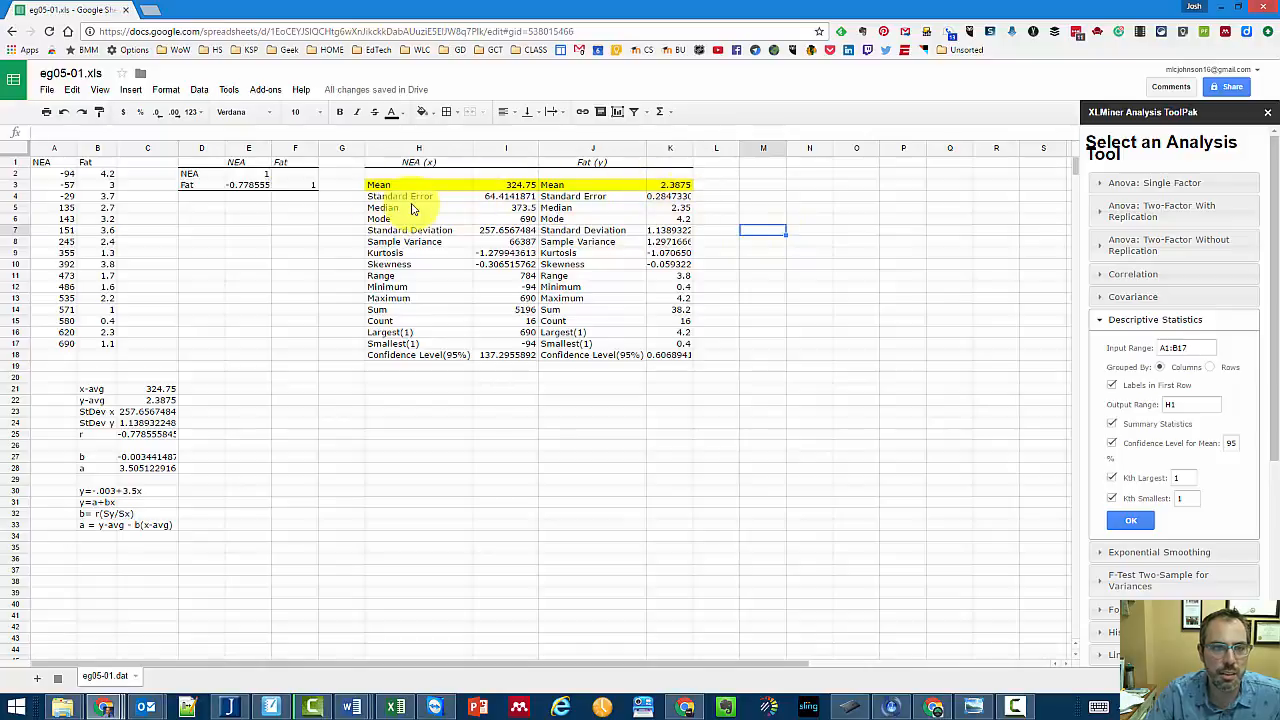
- Highlight the Standard Deviation row of the statistics table, H7:K7, with a yellow fill
left_click_drag(409, 212, 490, 258)
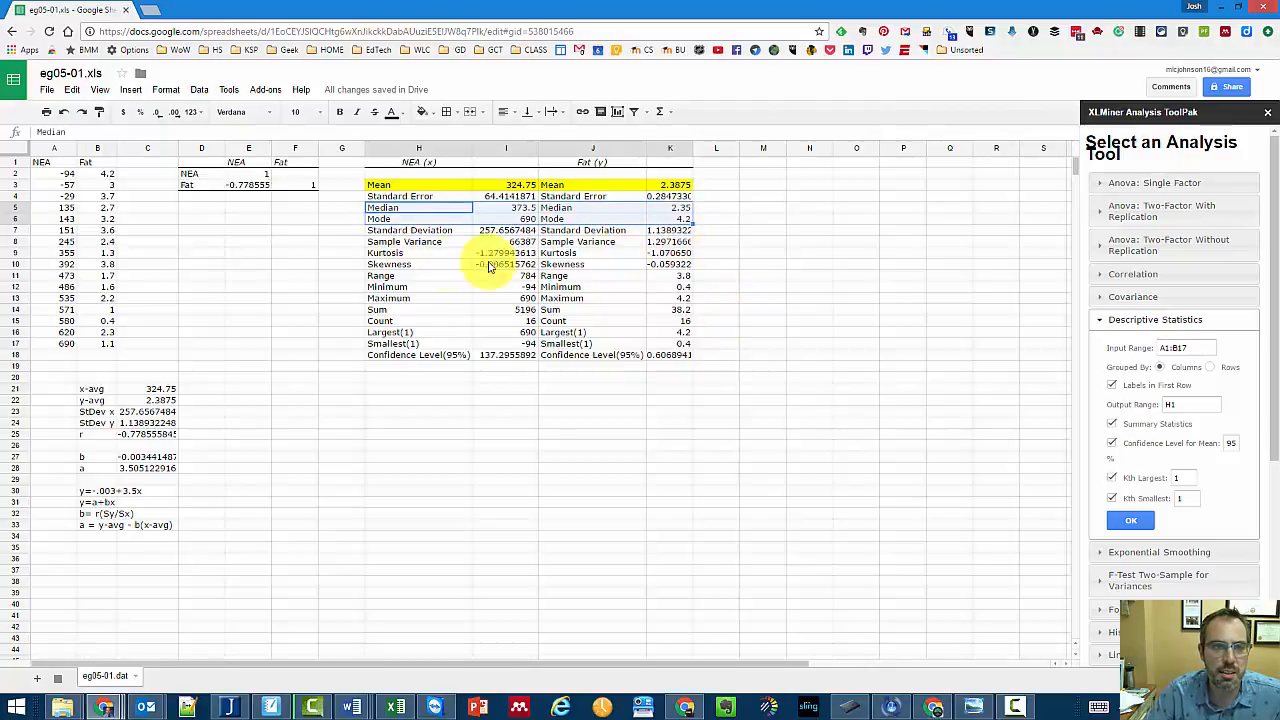
left_click(414, 231)
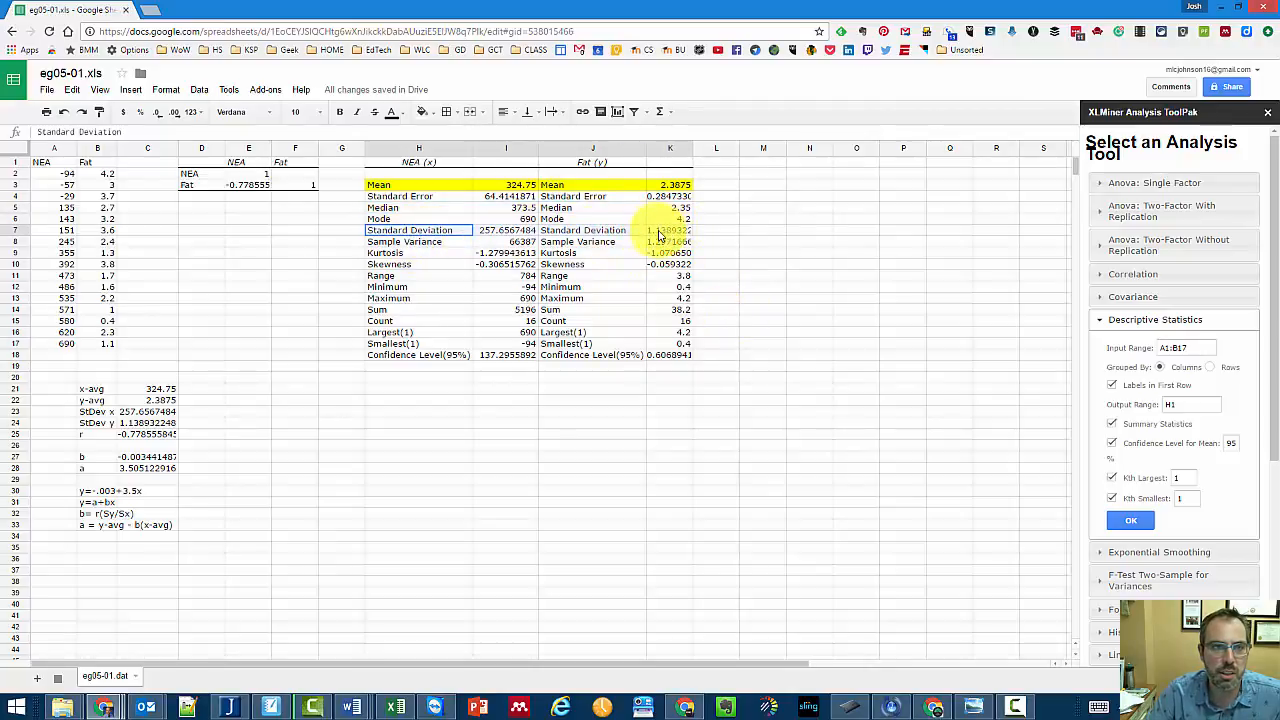
left_click(658, 235, "shift")
left_click(422, 111)
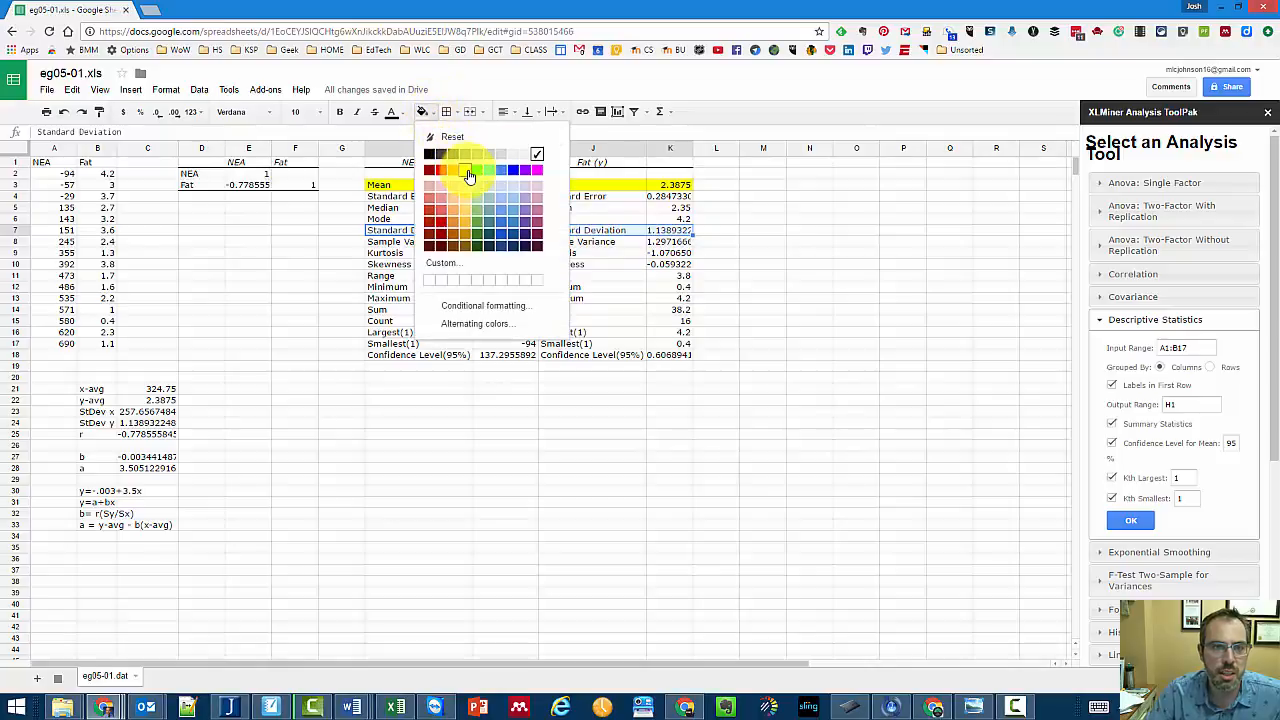
left_click(467, 172)
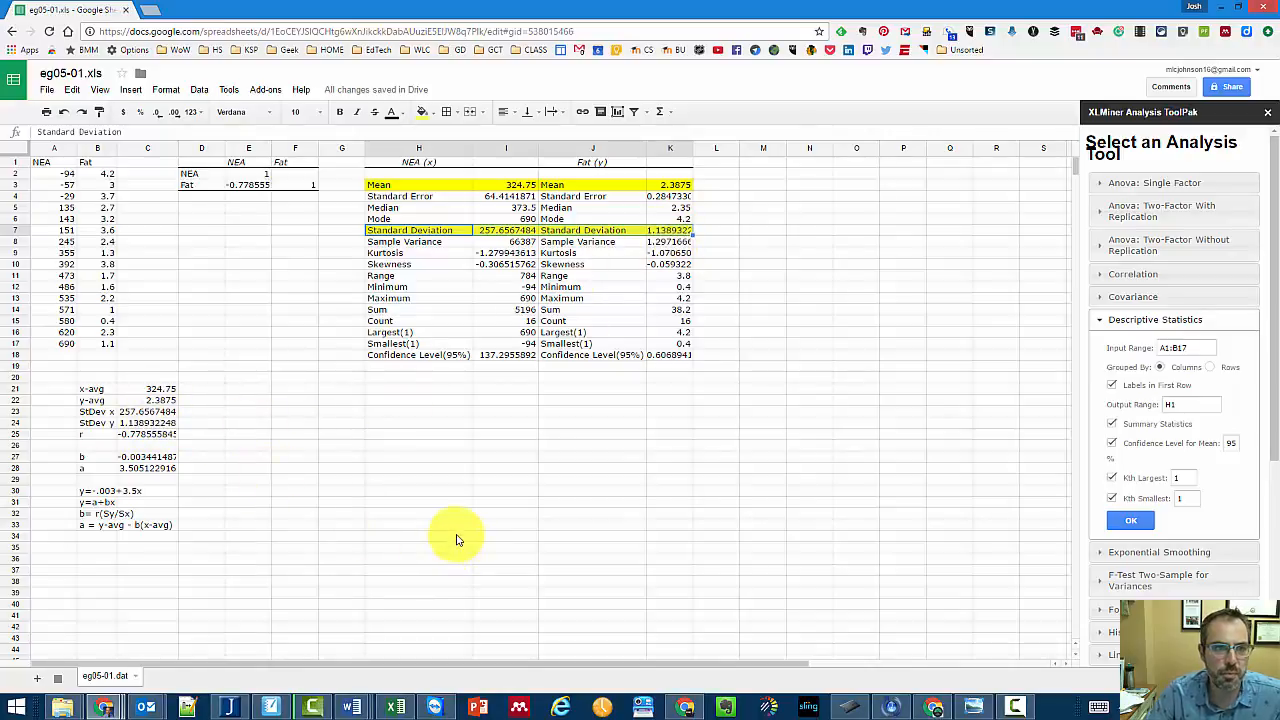
- Examine the Minimum, Maximum and Skewness rows of the statistics table and the remaining XLMiner analysis tools
left_click(407, 291)
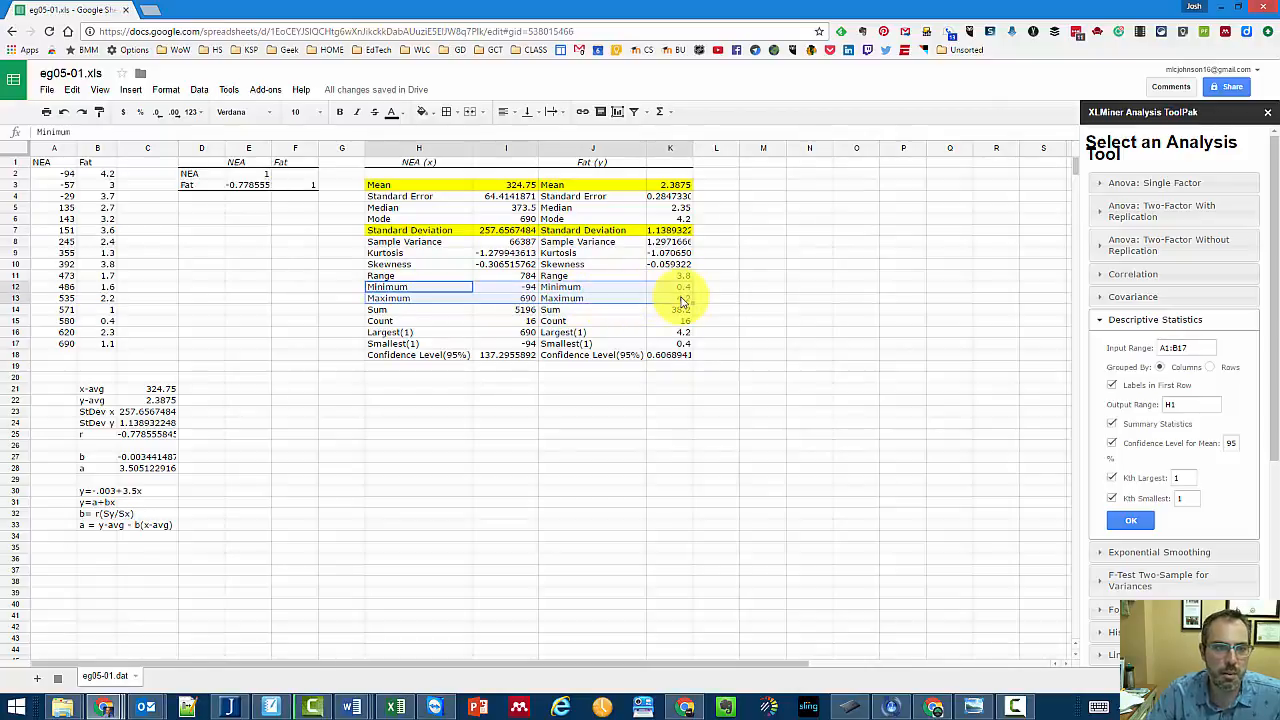
left_click(744, 246)
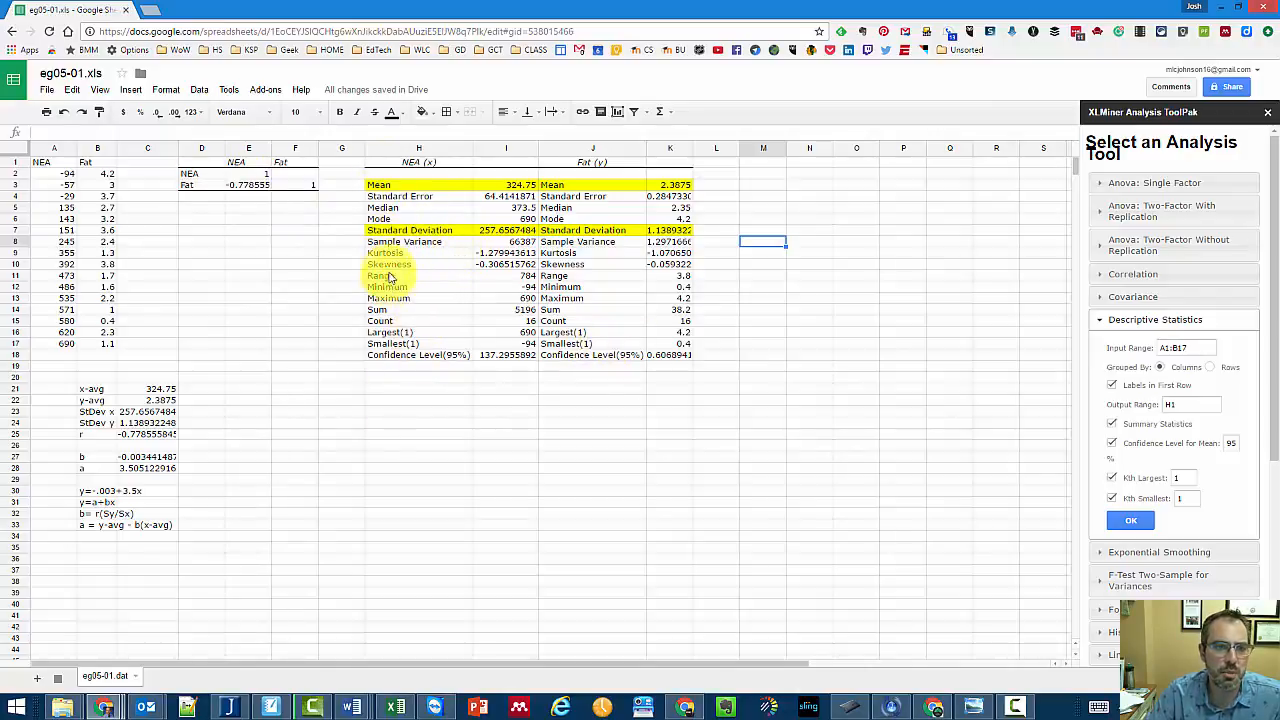
left_click_drag(426, 266, 674, 265)
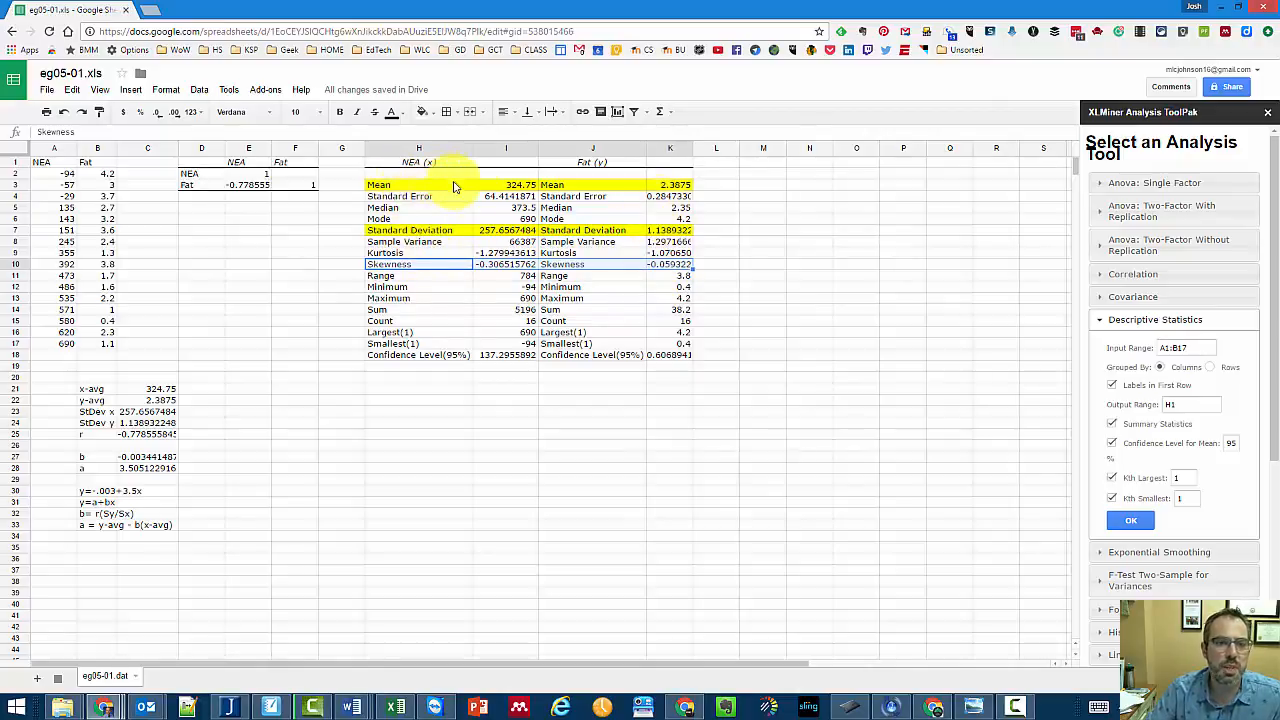
left_click(835, 294)
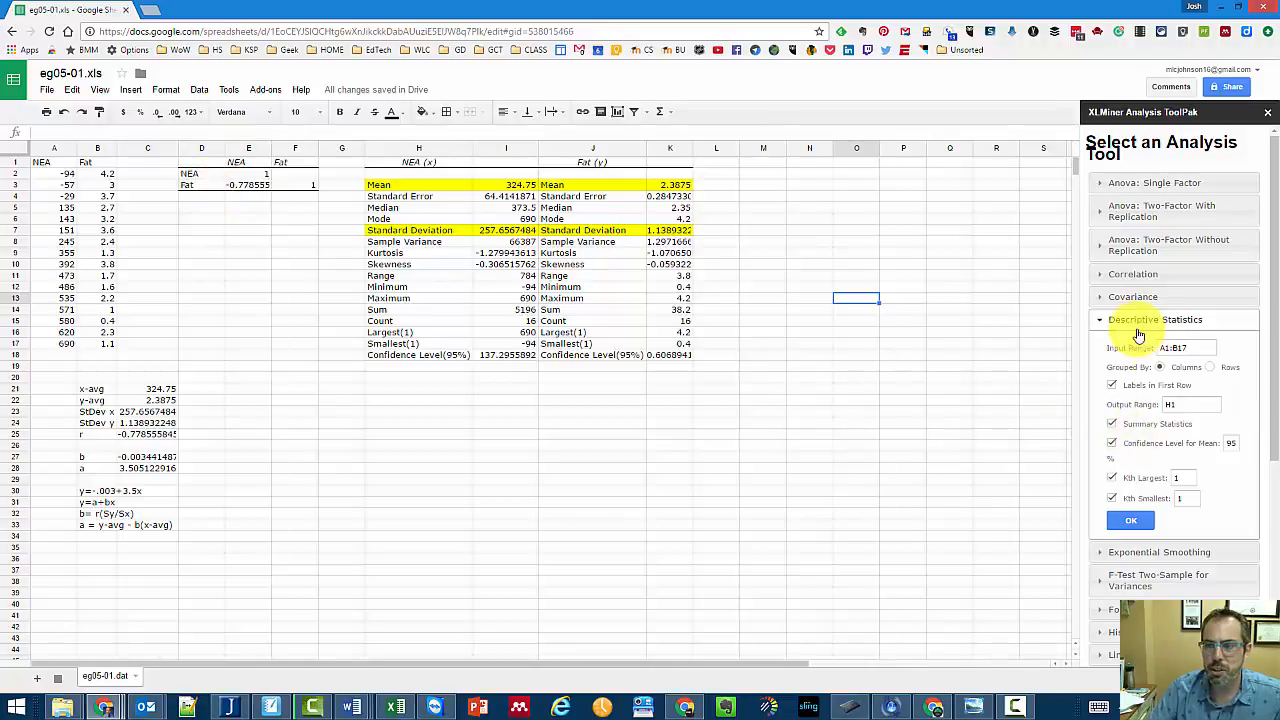
scroll(1130, 319, "down", 3)
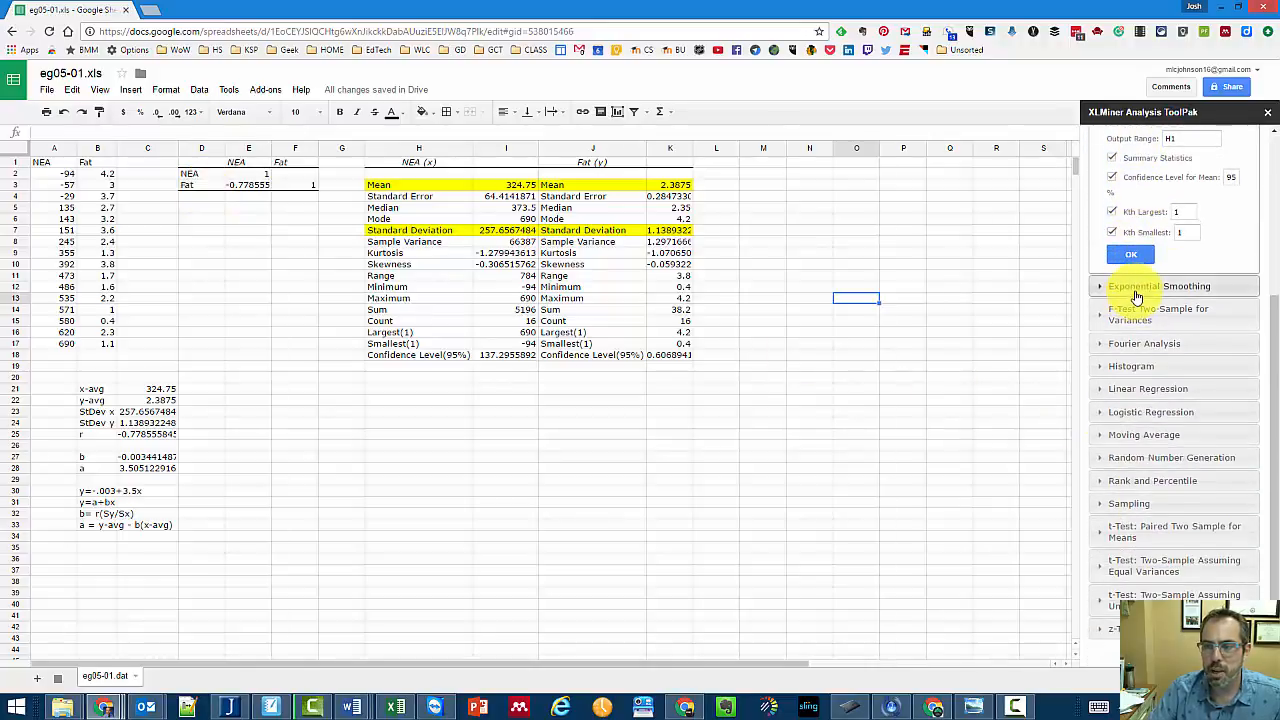
scroll(1150, 344, "down", 1)
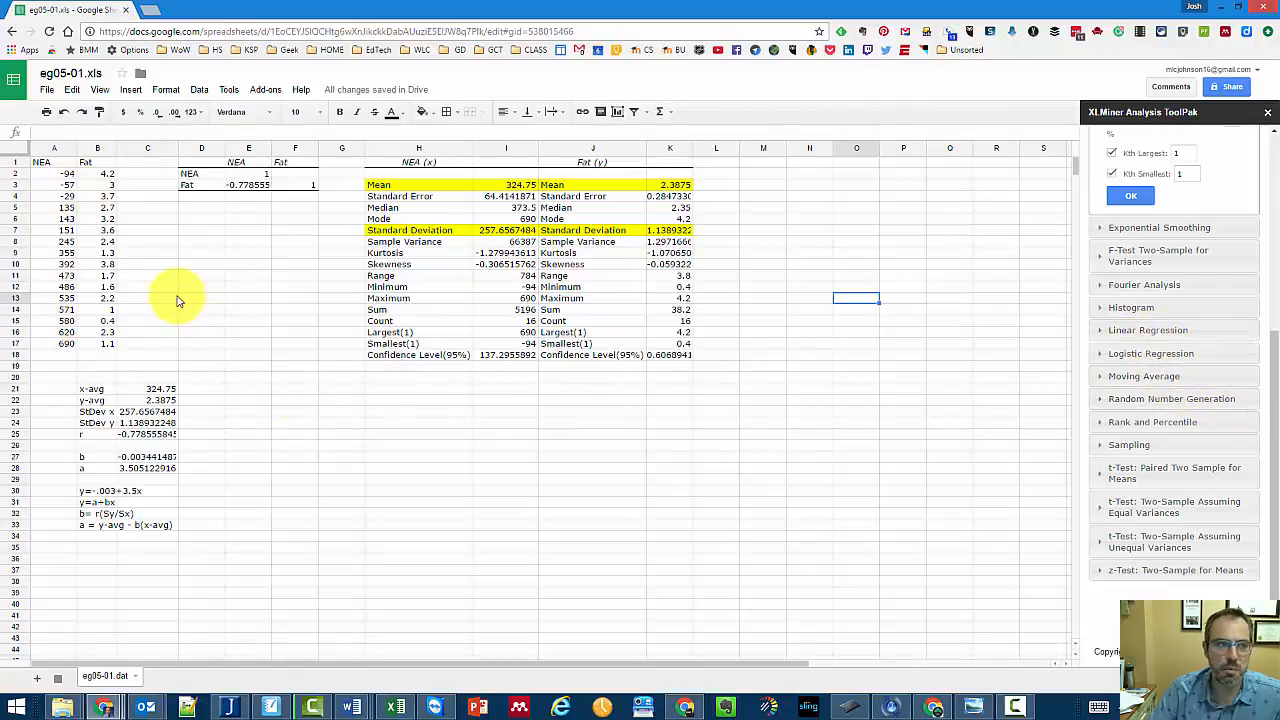
- Insert a Fat vs. NEA scatter chart from the data in A1:B17
left_click_drag(45, 162, 107, 345)
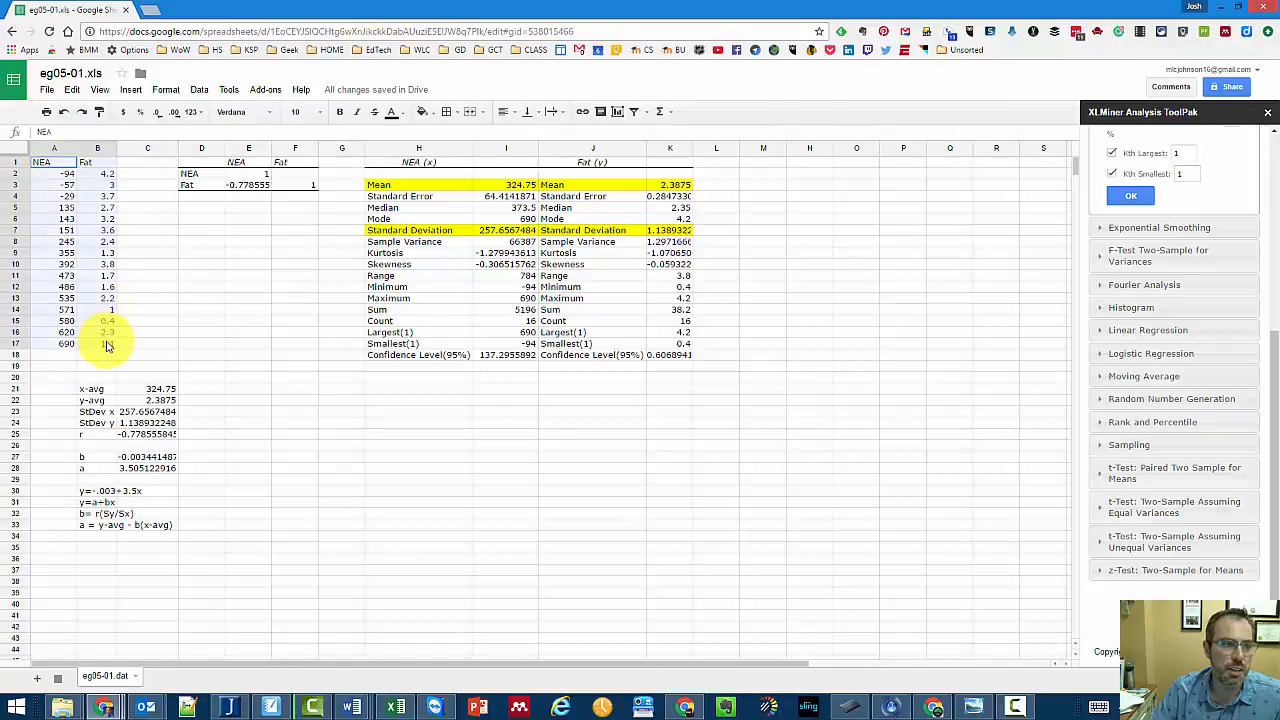
left_click(131, 89)
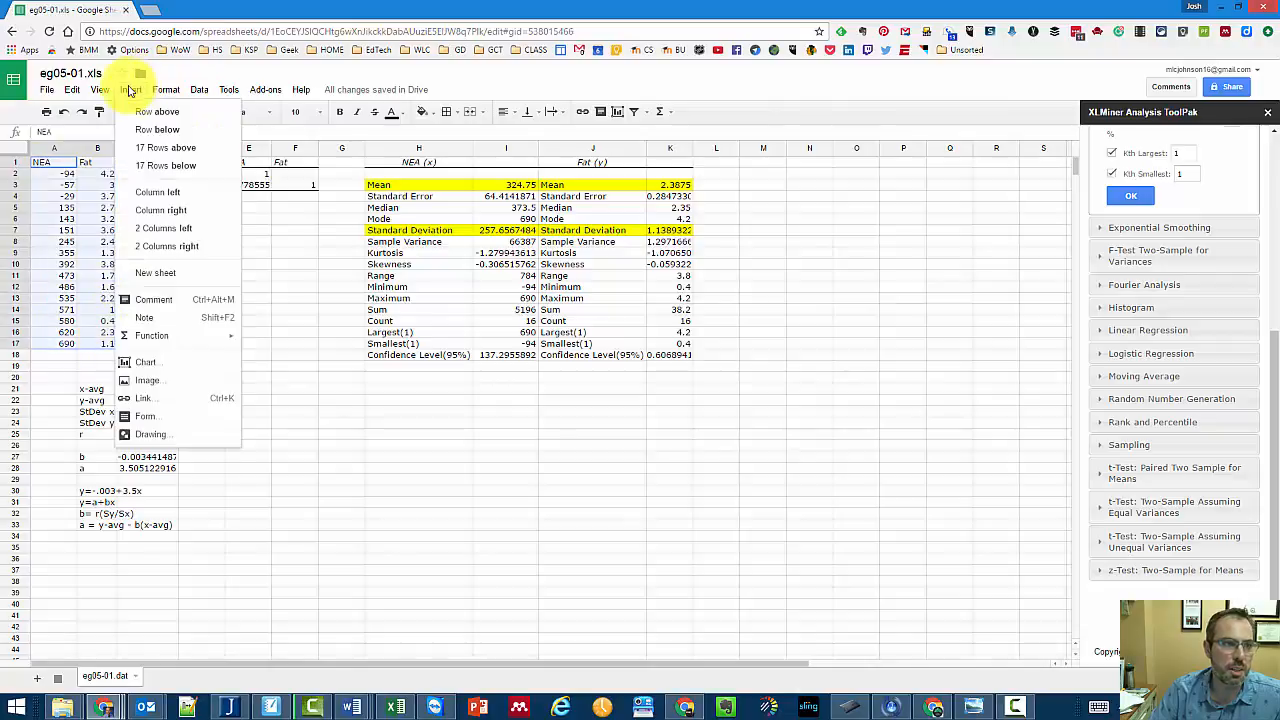
left_click(153, 366)
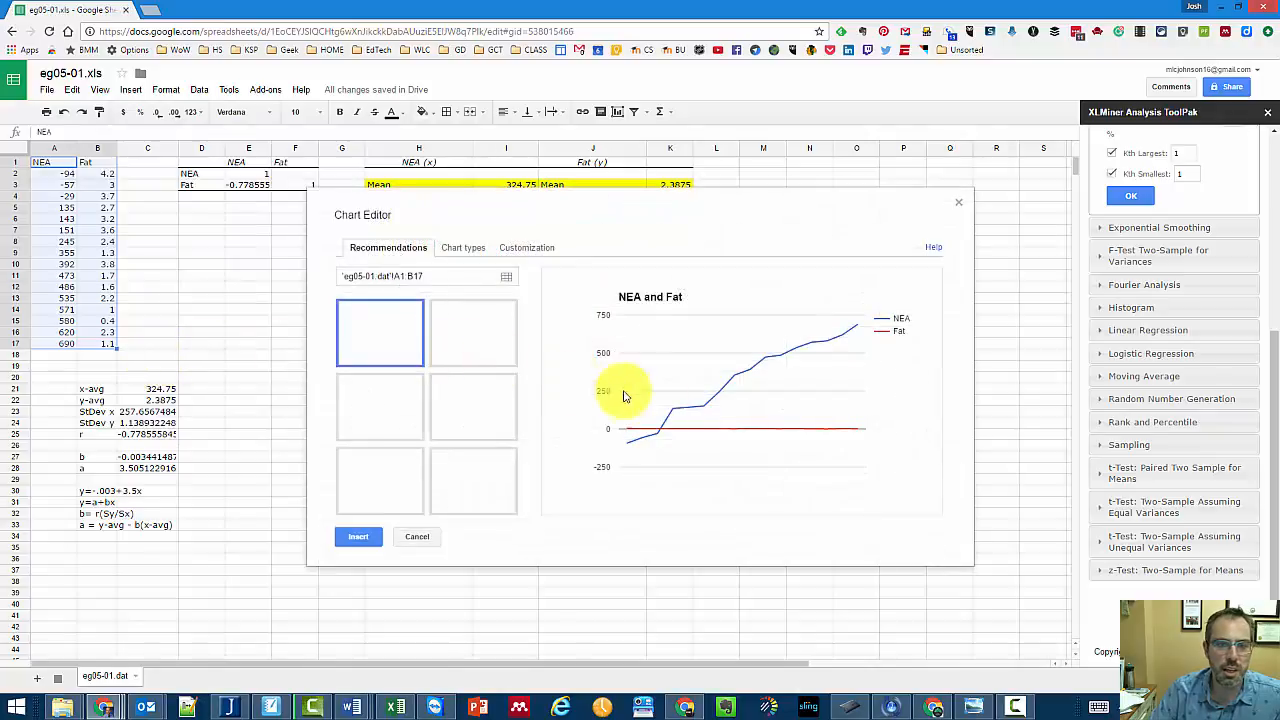
left_click(490, 356)
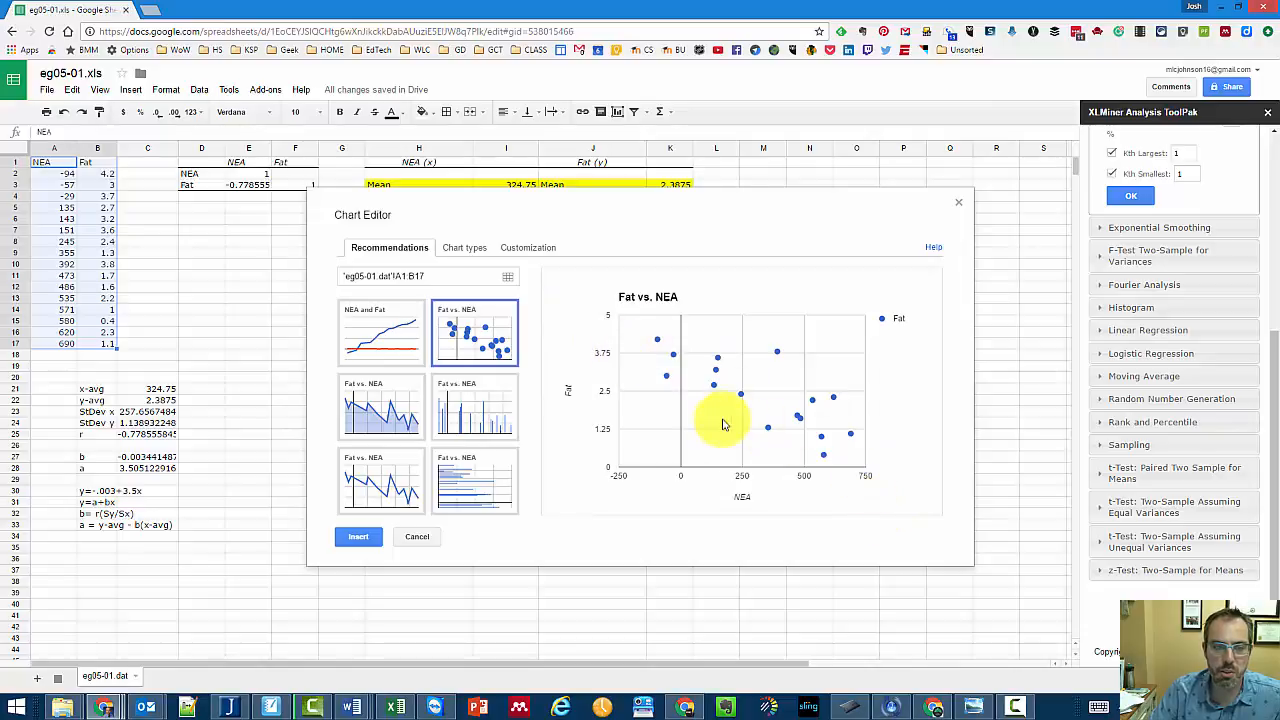
left_click(376, 544)
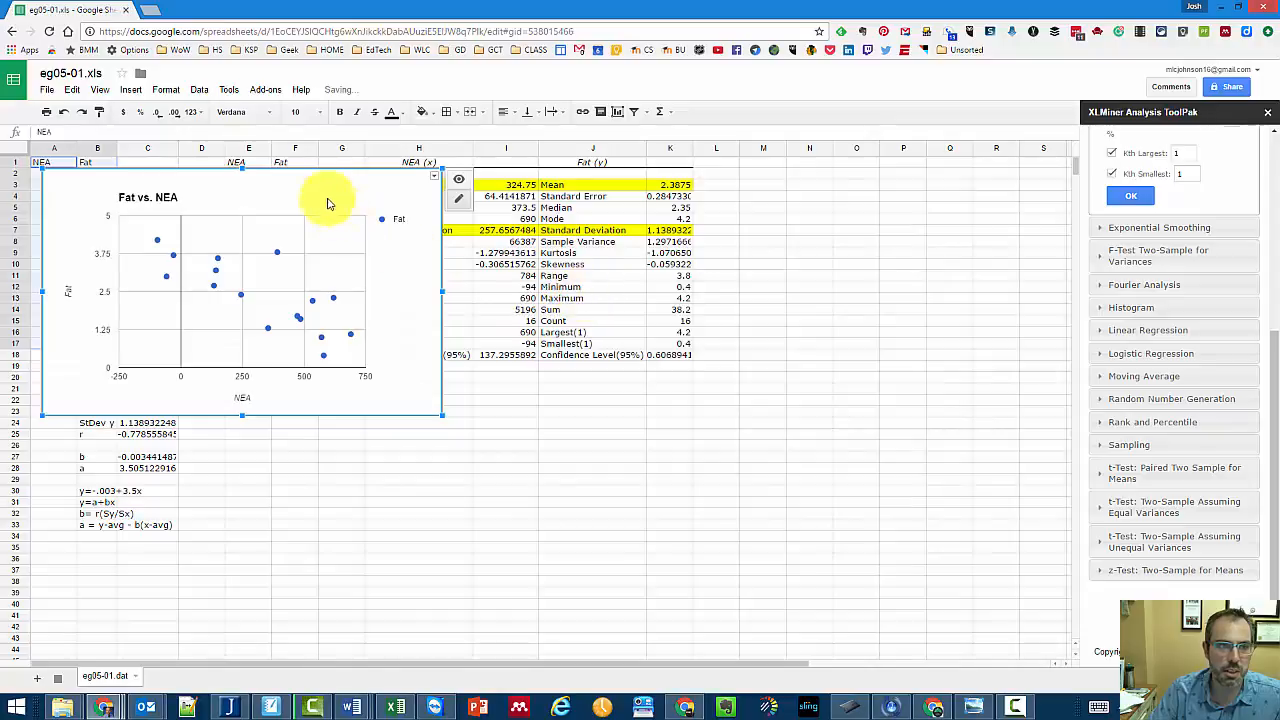
- Shrink the Fat vs. NEA scatter chart and place it beside the data, between the correlation table and the hand-built calculations
left_click_drag(334, 200, 295, 410)
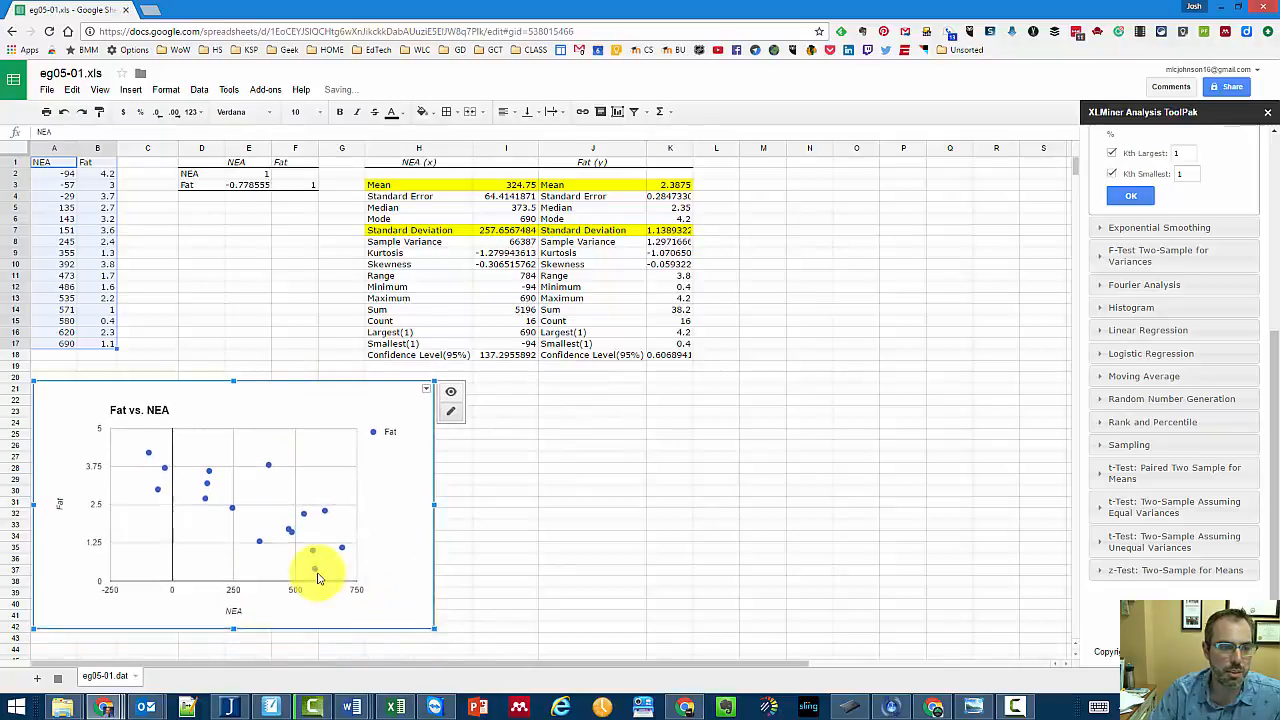
left_click_drag(318, 578, 233, 515)
left_click_drag(205, 406, 300, 235)
left_click(500, 446)
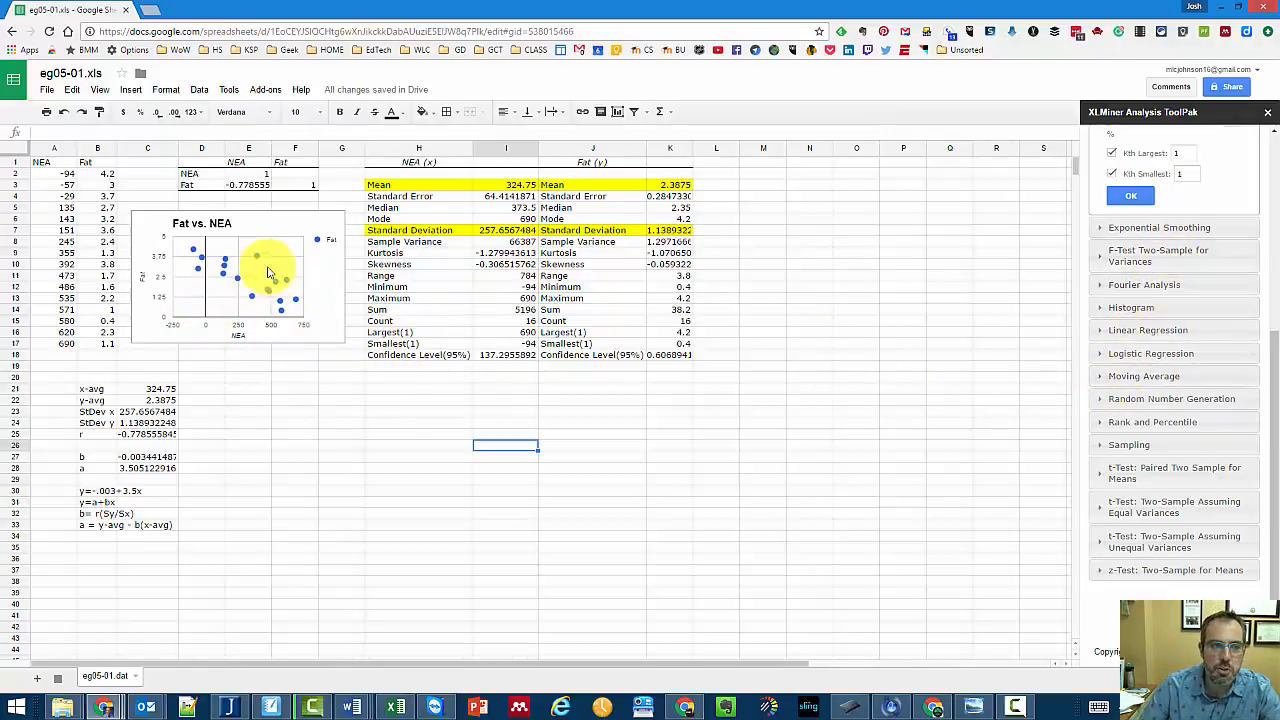
- Set up an XLMiner linear regression with B1:B17 as the Y range and A1:A17 as the X range
left_click(1101, 331)
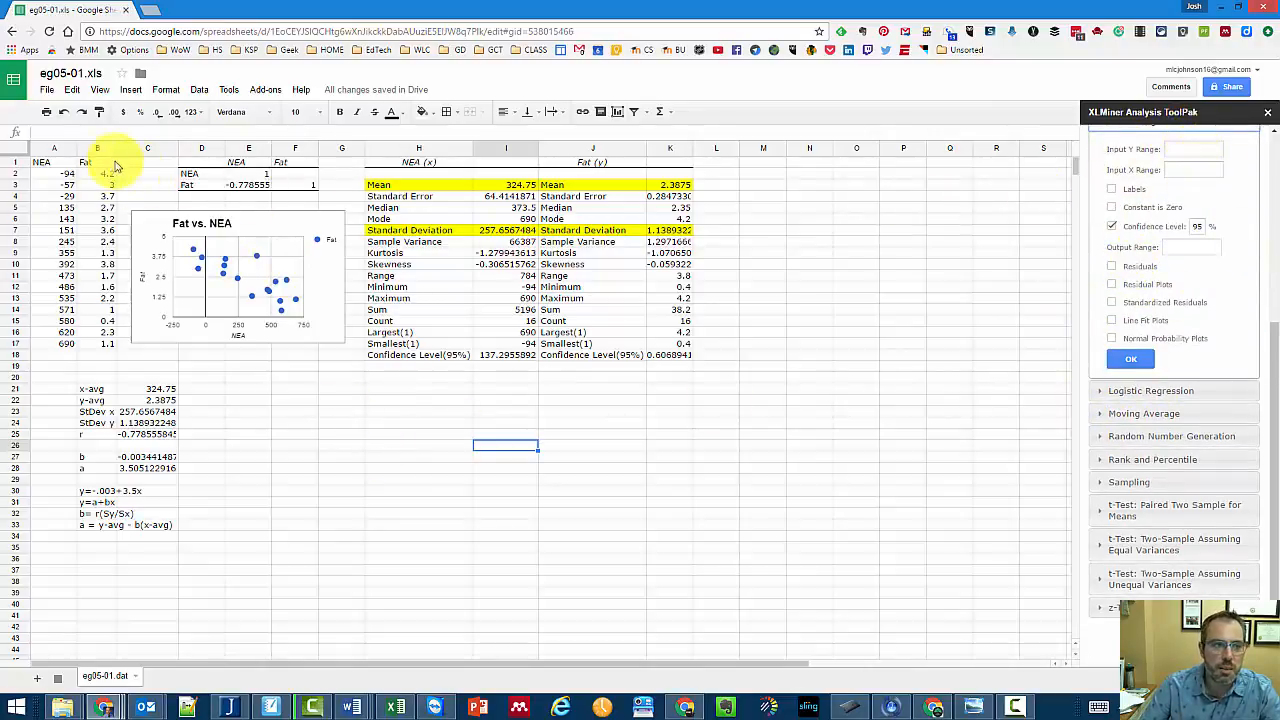
left_click_drag(97, 162, 113, 338)
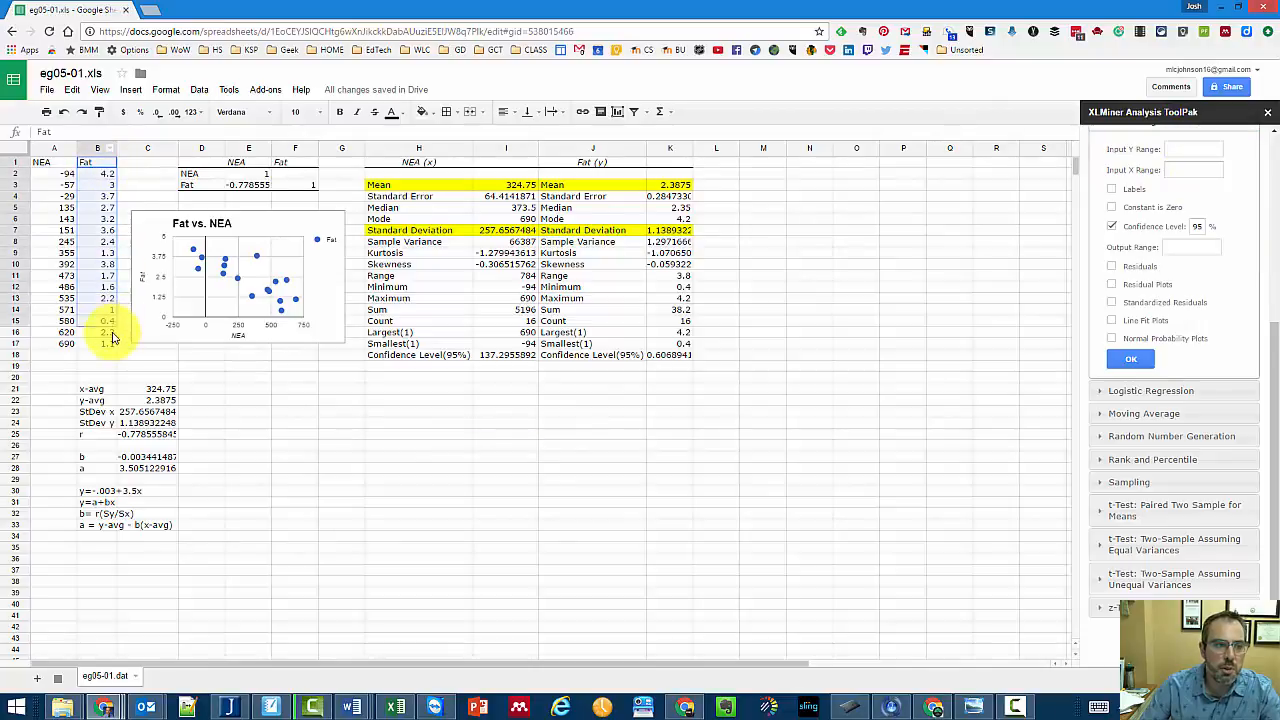
left_click(1180, 149)
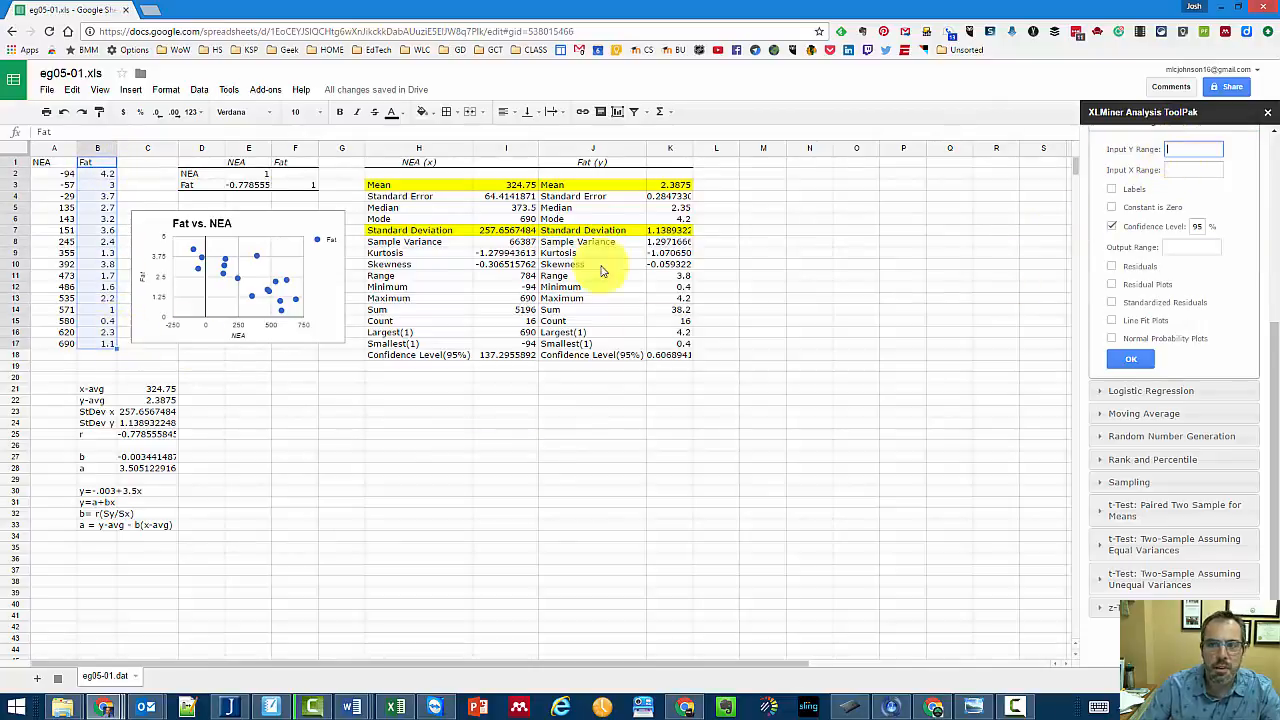
left_click_drag(45, 162, 56, 343)
left_click(1190, 170)
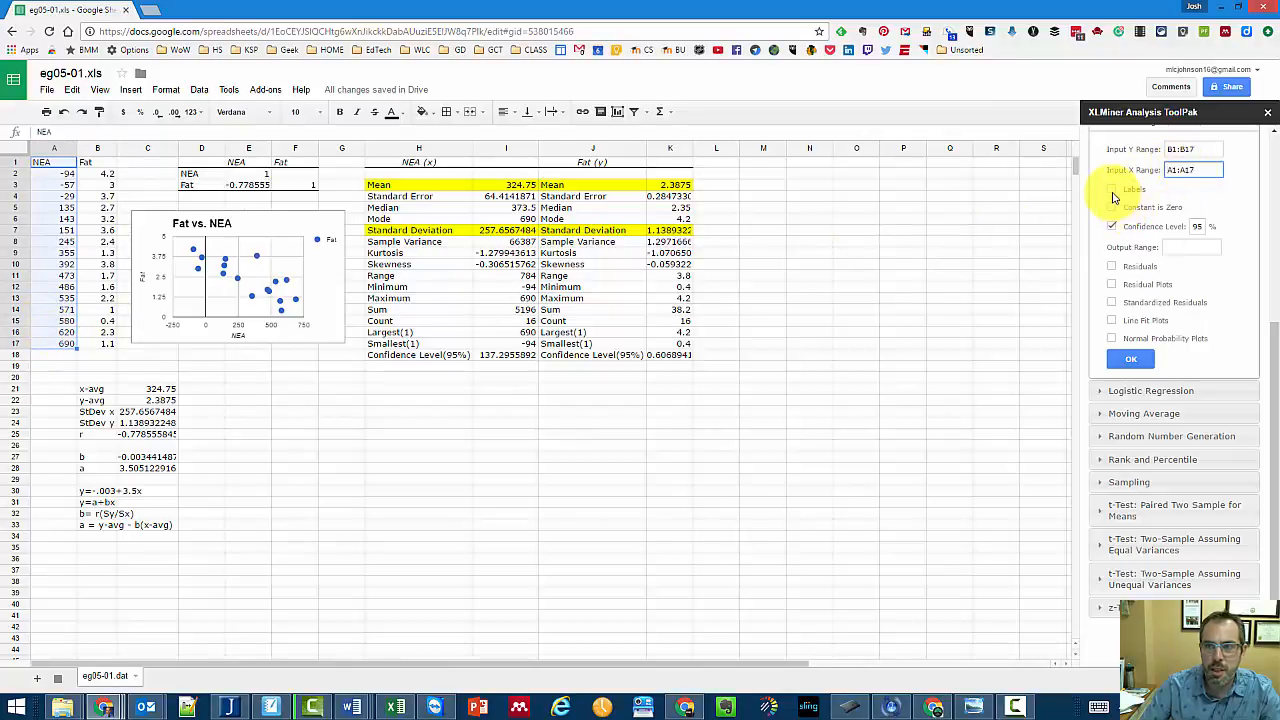
- Enable labels and line fit plots, set the output range to H20, and generate the linear regression
left_click(1112, 190)
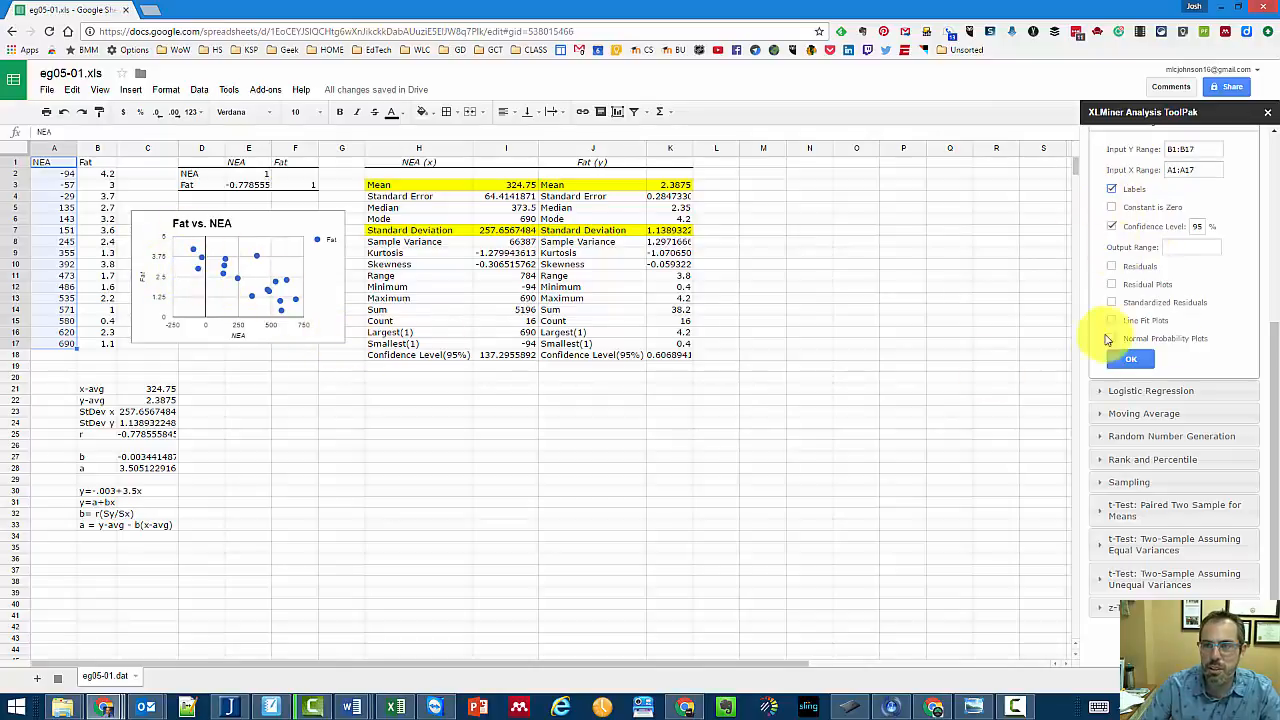
left_click(1118, 364)
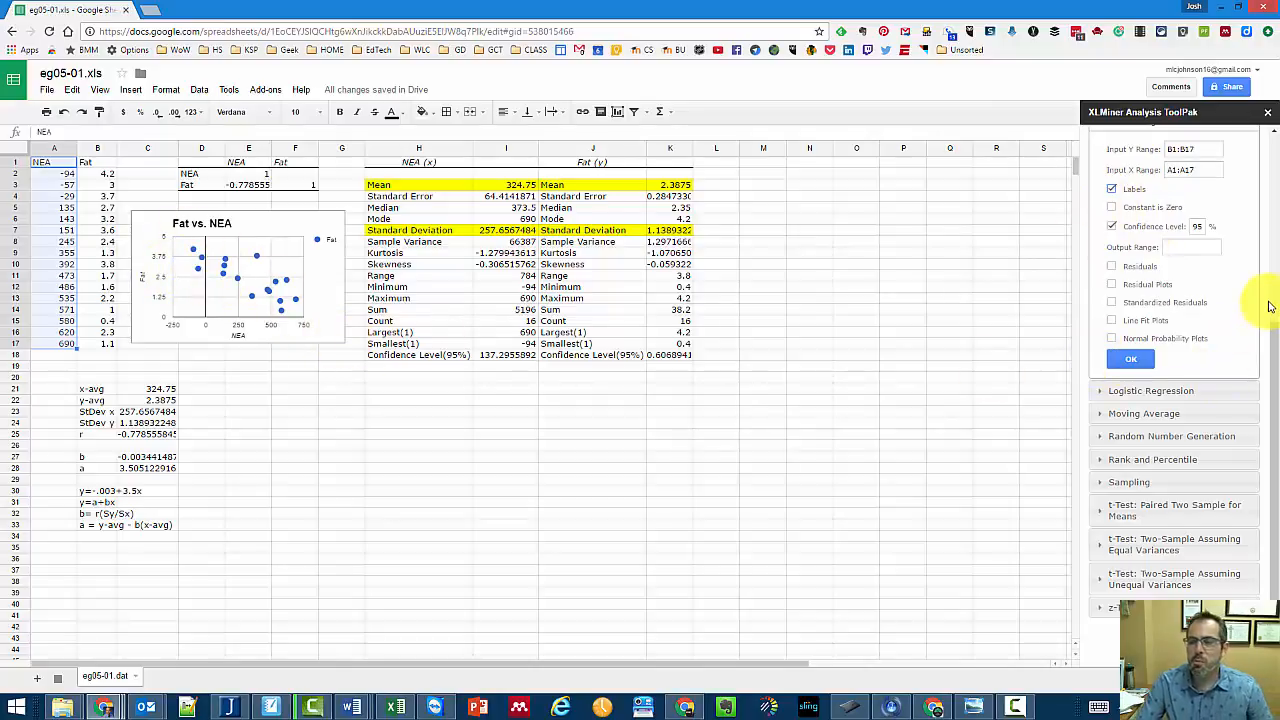
left_click(1111, 321)
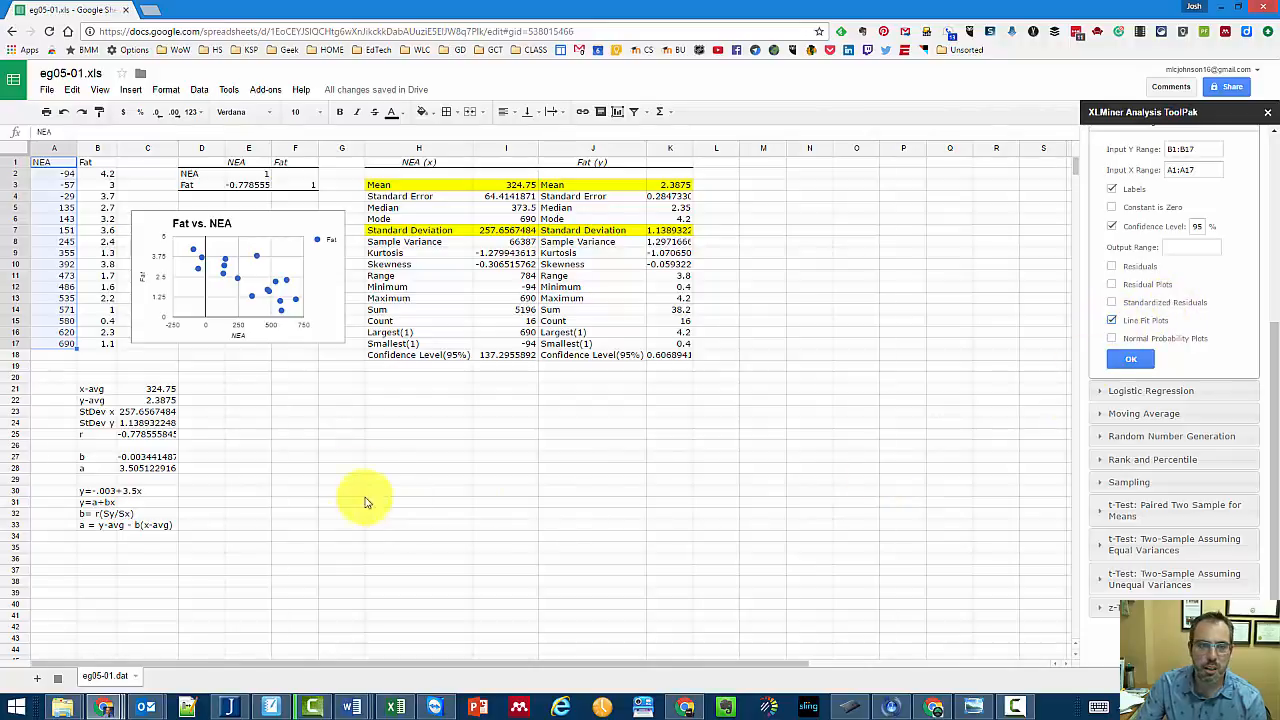
left_click(380, 380)
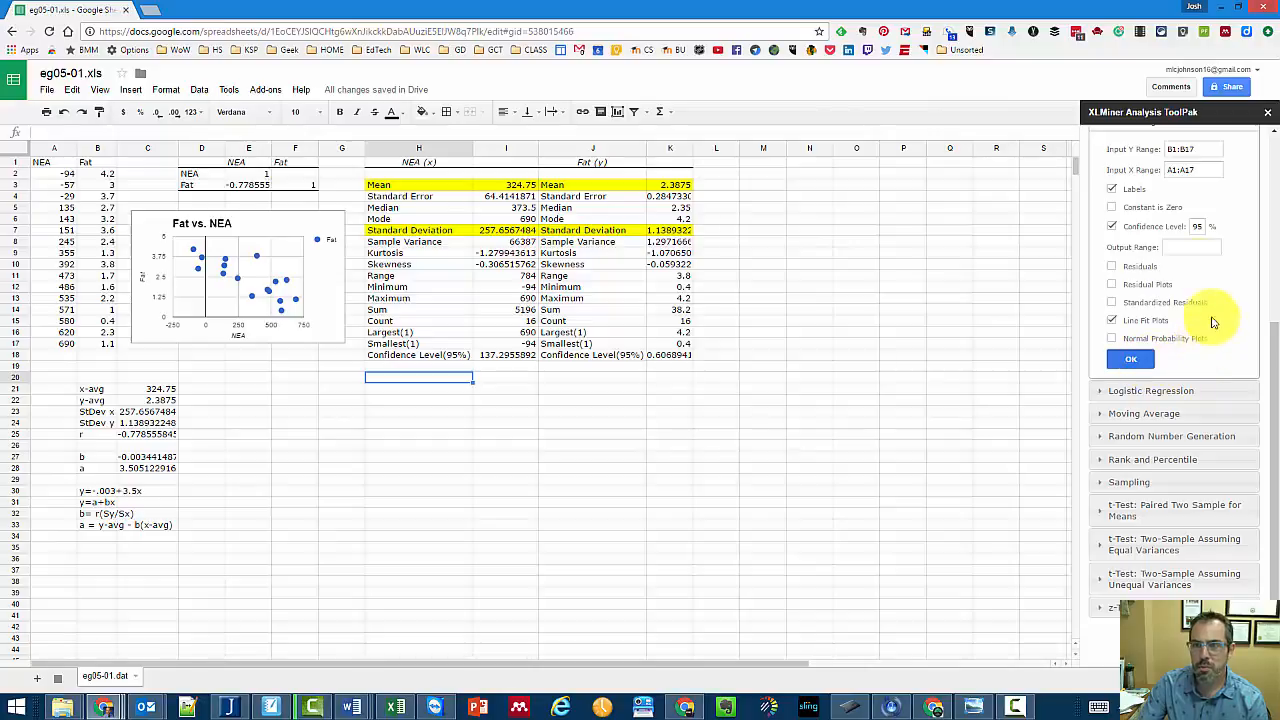
left_click(1193, 249)
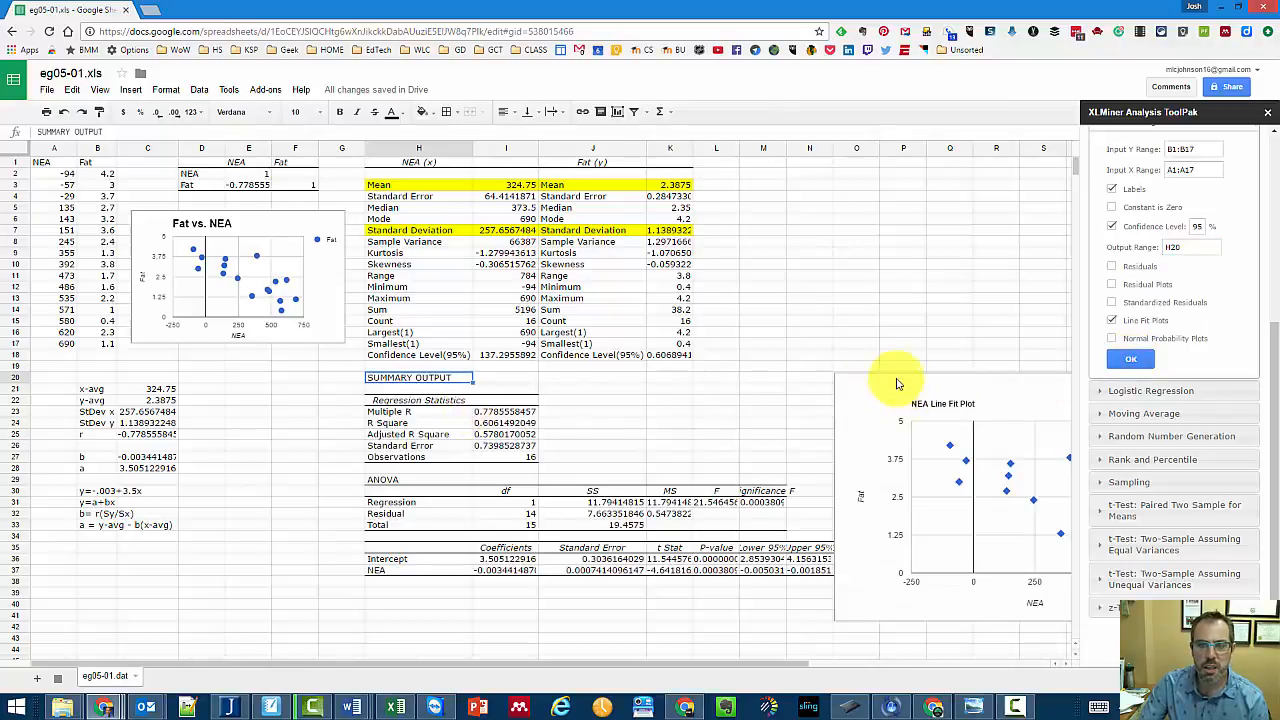
- Shrink the NEA Line Fit Plot and move it clear of the tables, over about L12:Q28
left_click_drag(897, 385, 874, 280)
left_click(868, 413)
left_click_drag(865, 404, 619, 228)
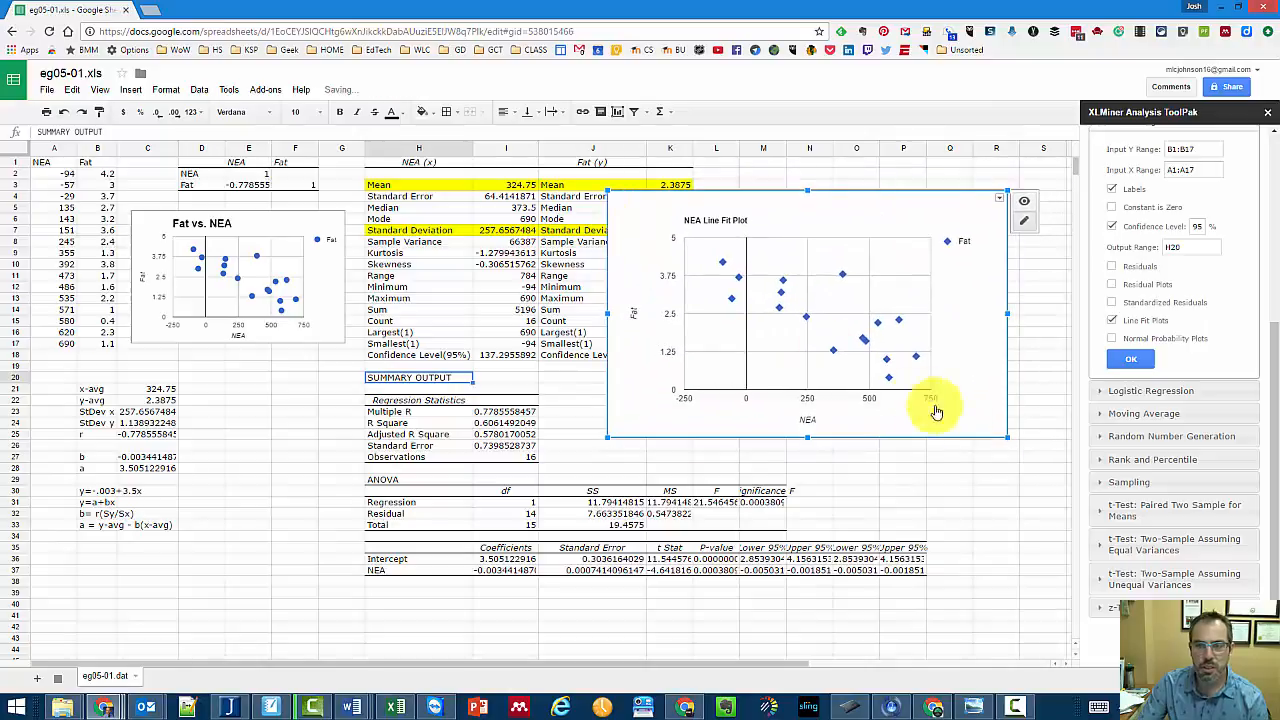
left_click_drag(1003, 436, 907, 375)
left_click_drag(811, 211, 919, 305)
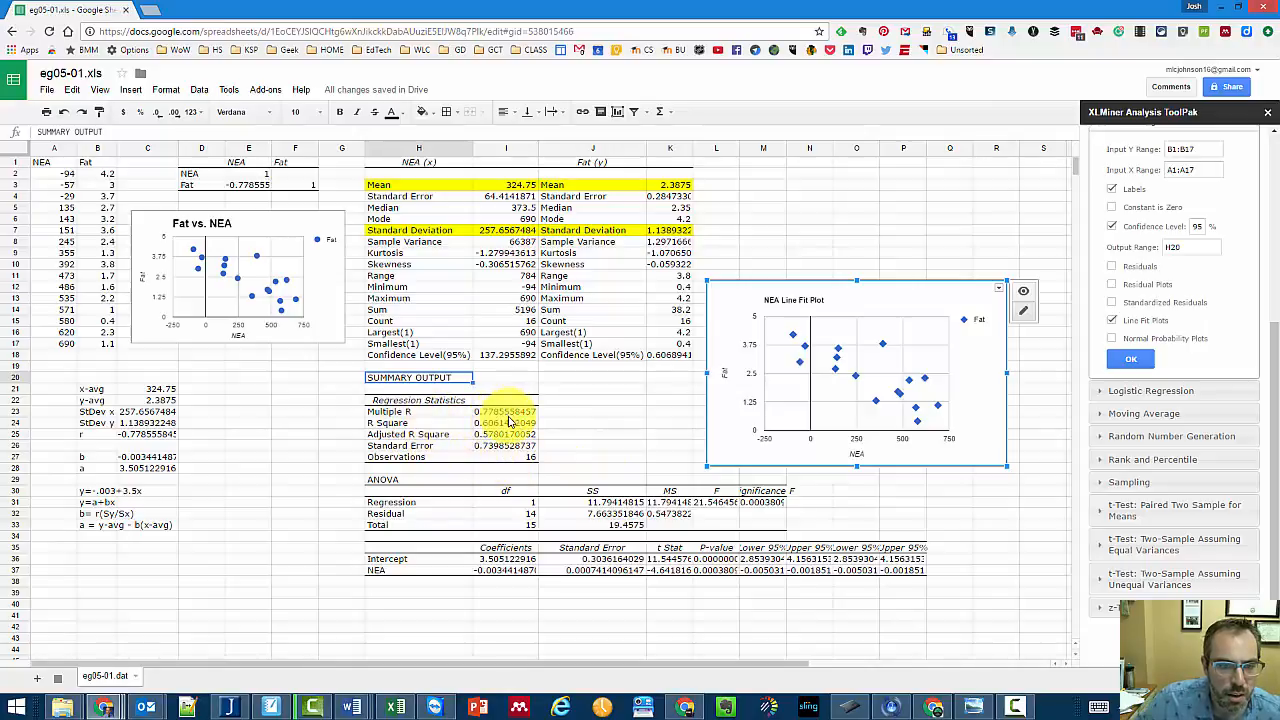
- Highlight the Multiple R and R Square rows of the regression output, H23:I24, with a yellow fill
left_click(403, 425)
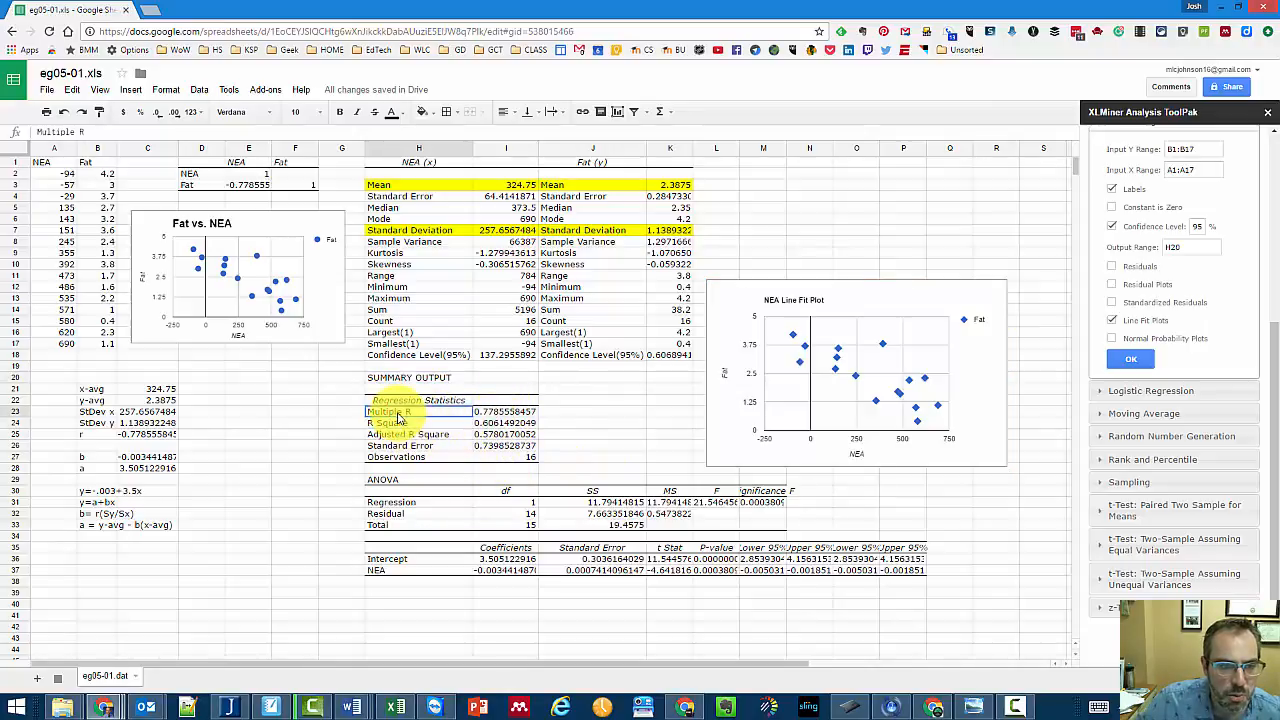
left_click_drag(398, 414, 484, 421)
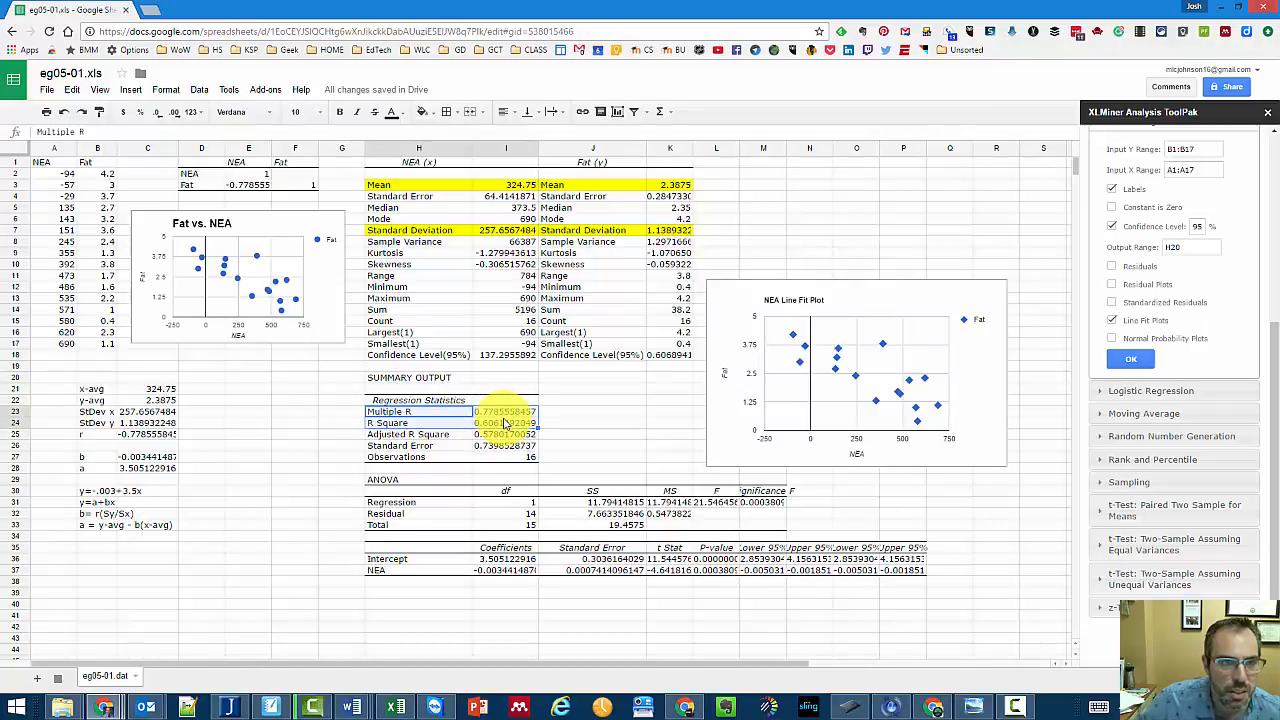
left_click(424, 112)
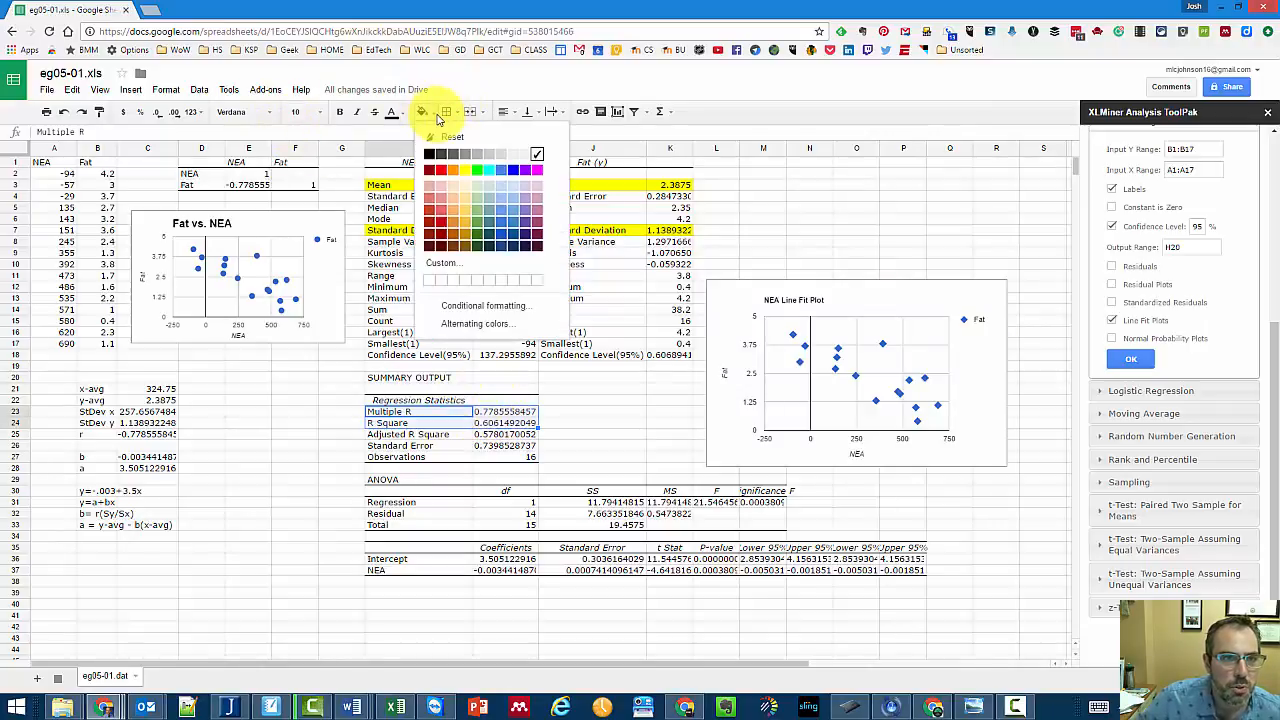
left_click(465, 170)
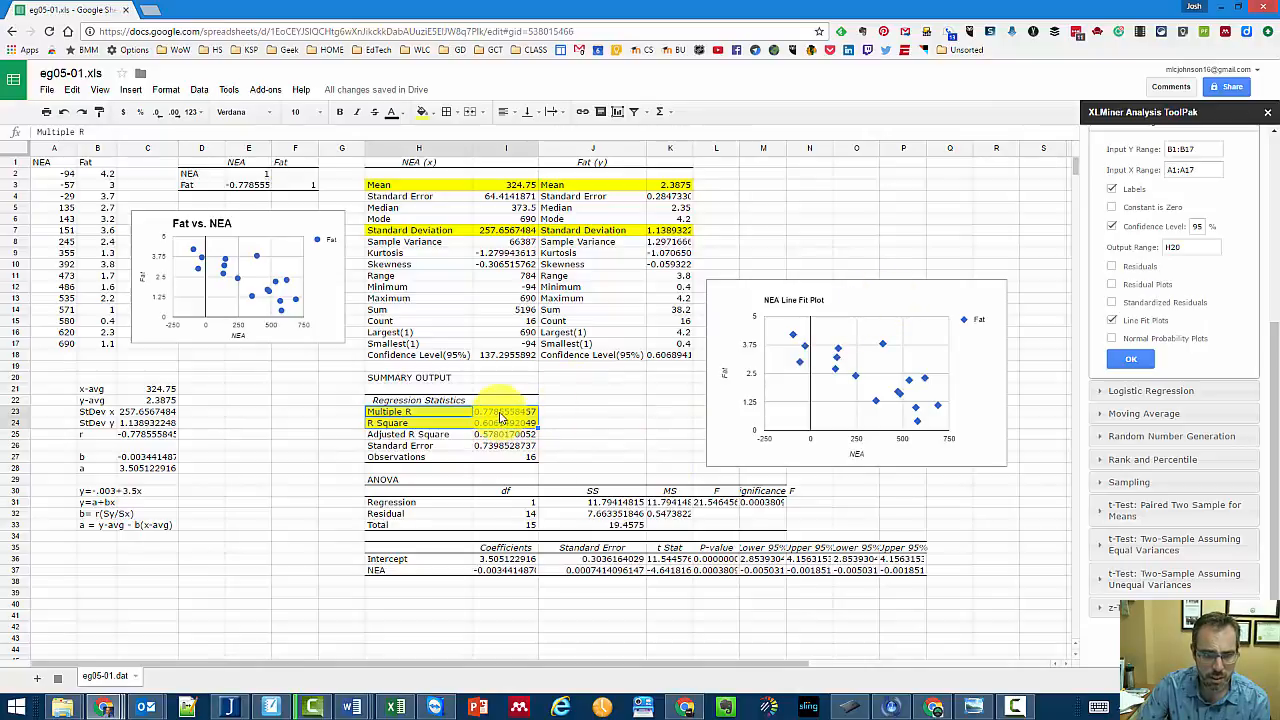
- Check the formulas behind the hand-calculated average, standard deviations, r and slope b in column C
left_click(162, 390)
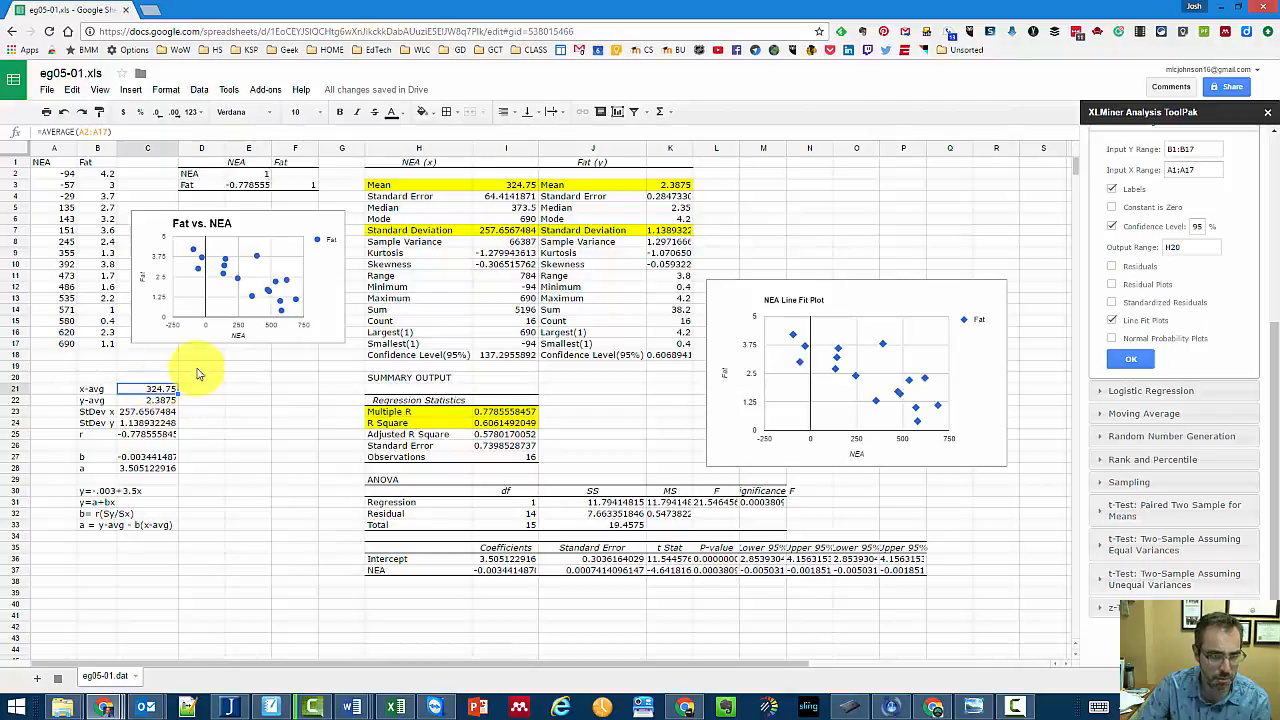
left_click_drag(147, 411, 147, 424)
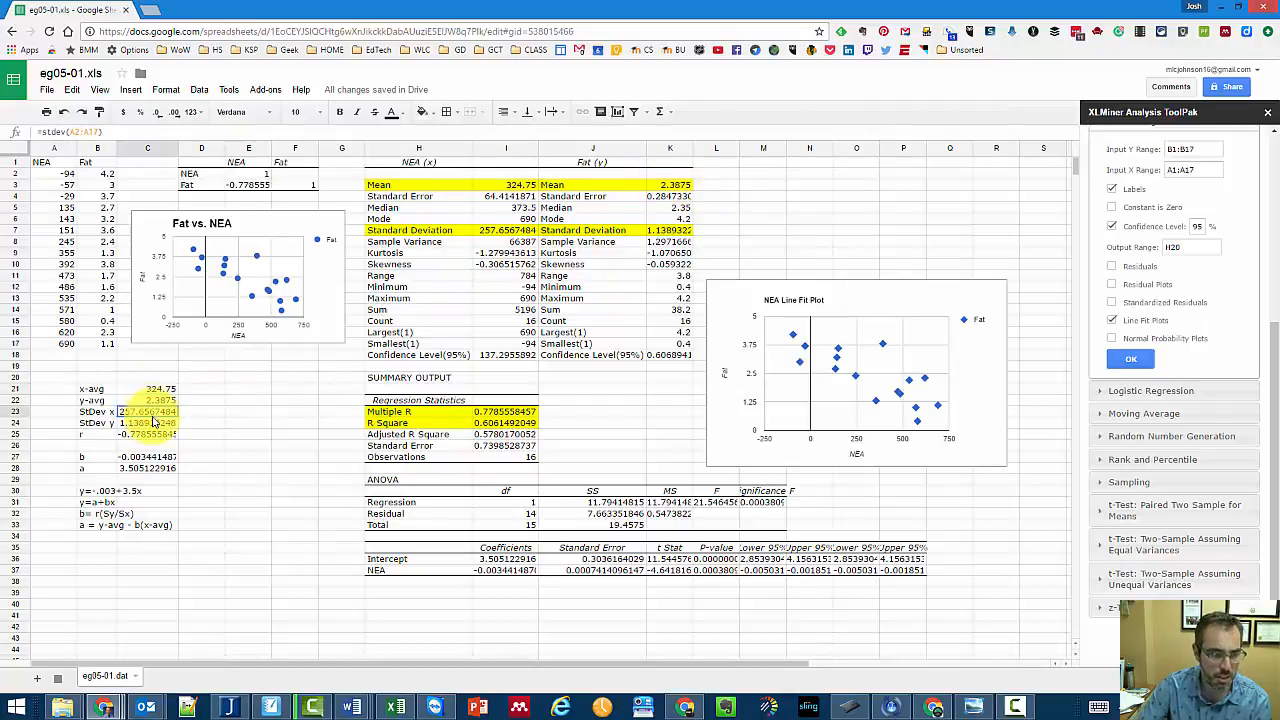
left_click(147, 434)
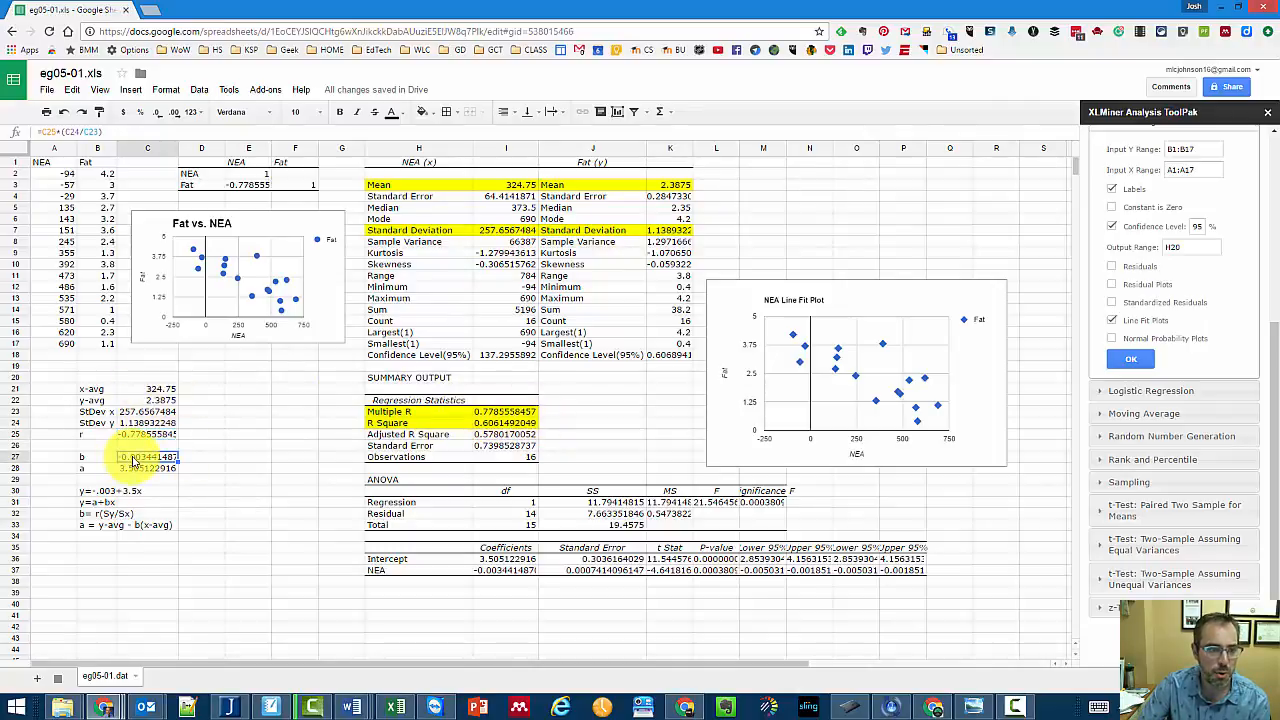
- Move the NEA Line Fit Plot over the output tables and enlarge it to cover about G7:P38
left_click(245, 457)
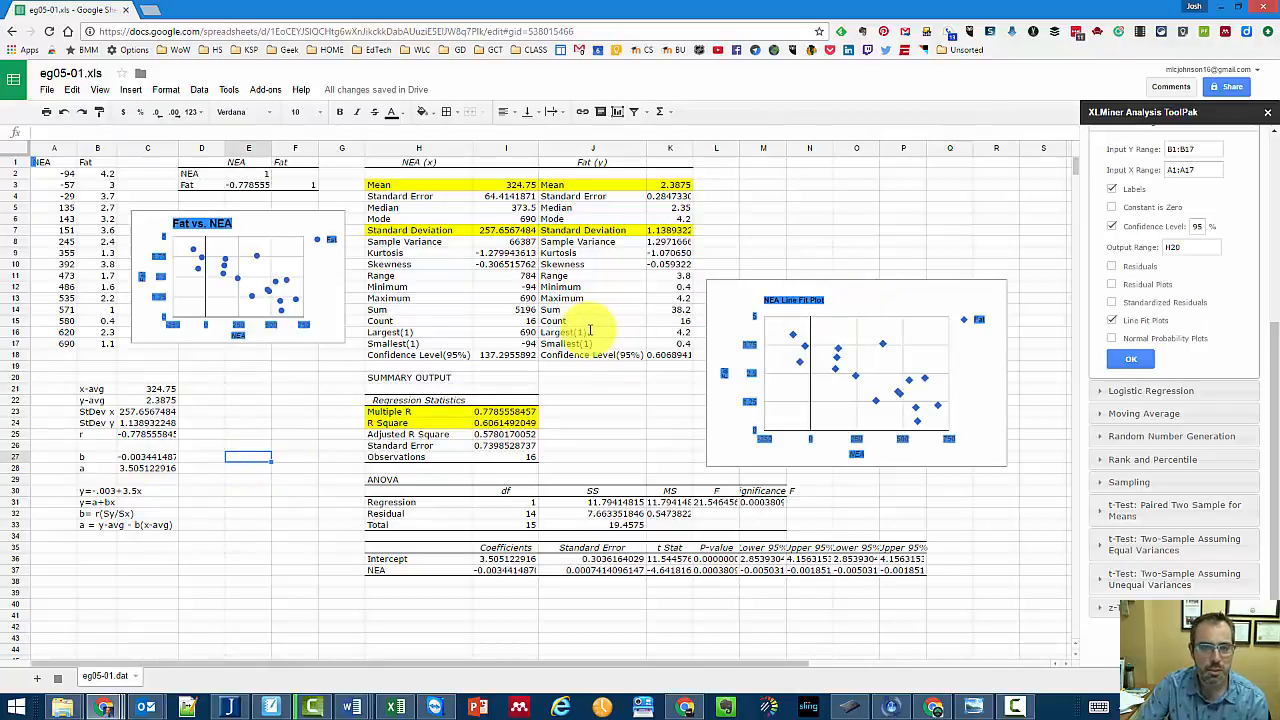
left_click(860, 305)
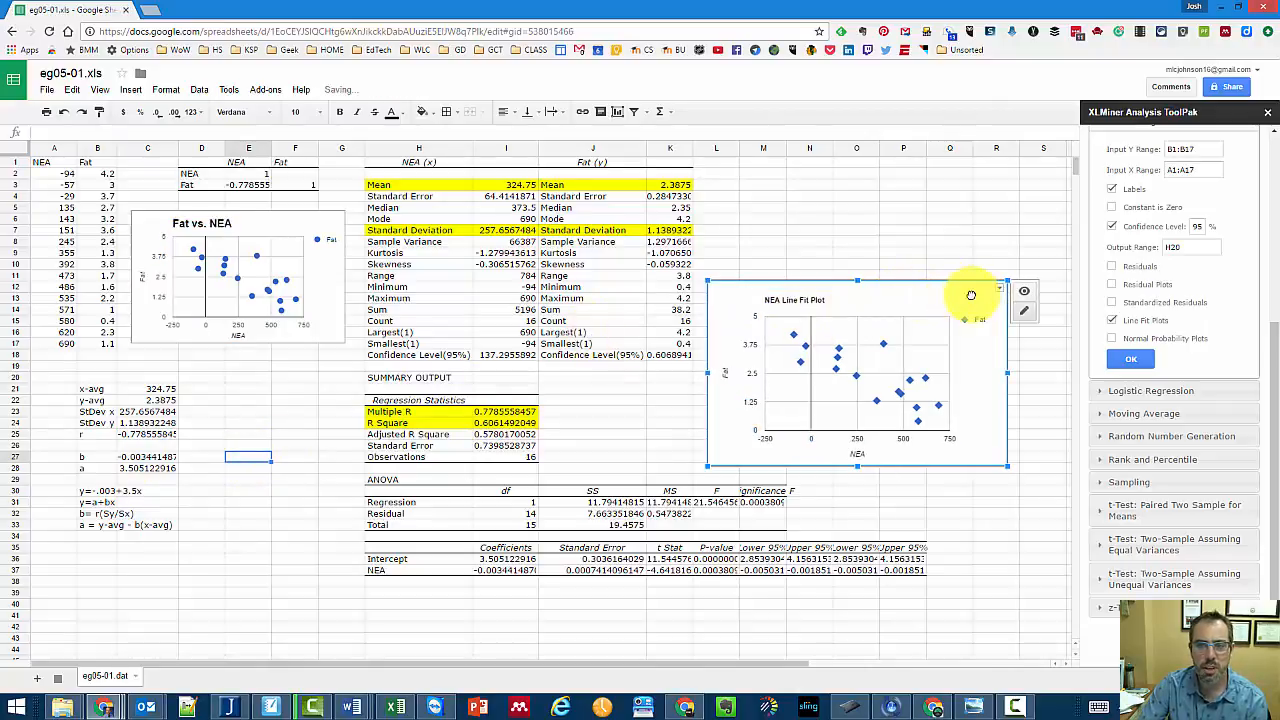
left_click_drag(966, 298, 603, 248)
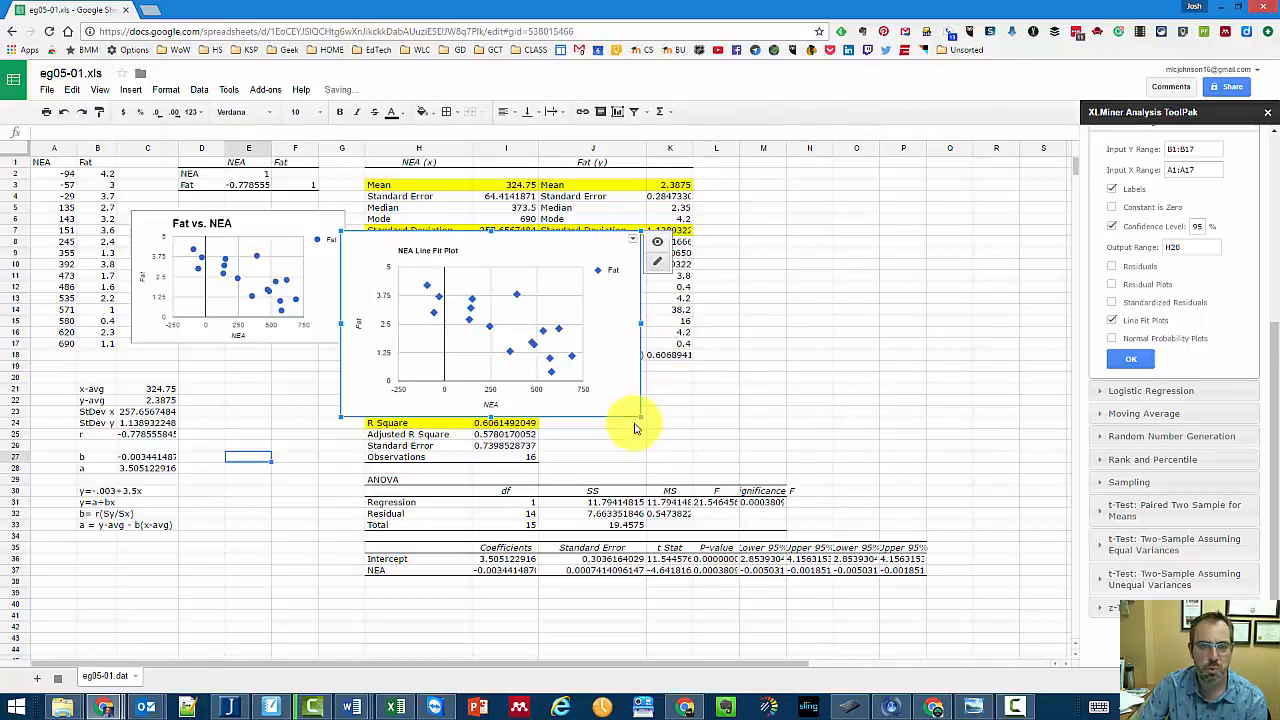
left_click_drag(650, 430, 909, 579)
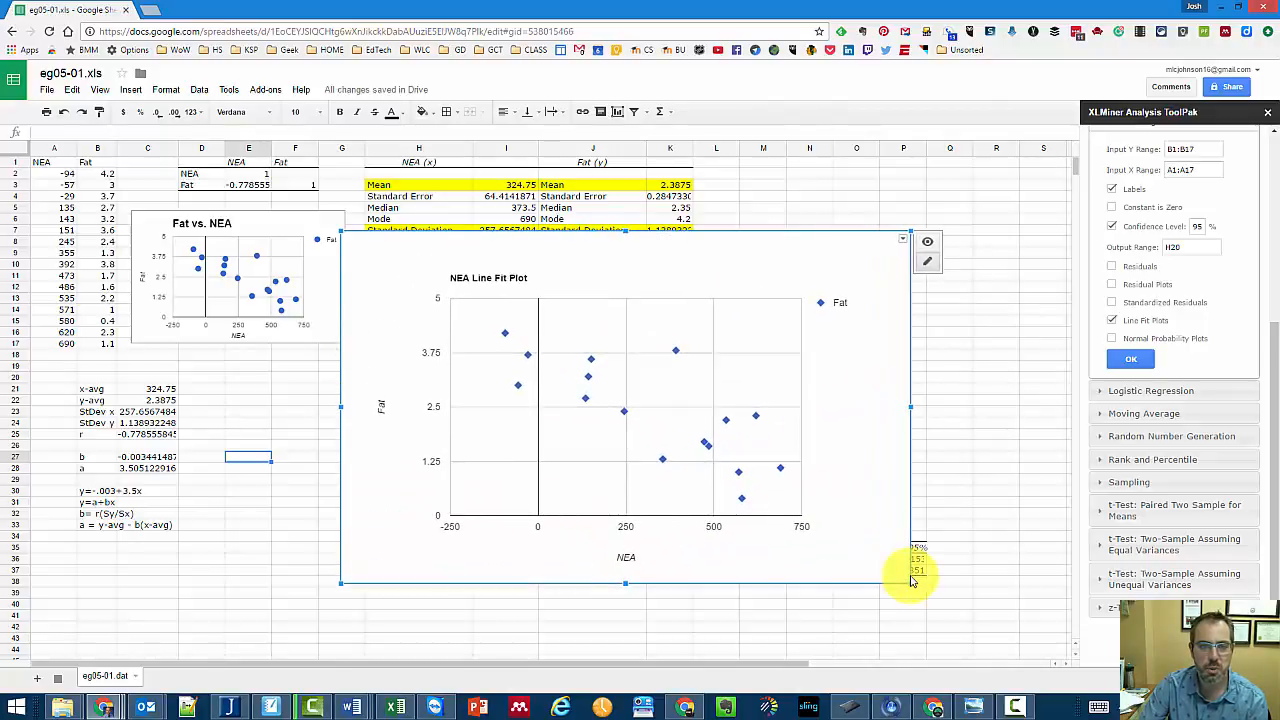
- Add a linear trendline to the NEA Line Fit Plot's Fat series and label it with its equation
right_click(825, 270)
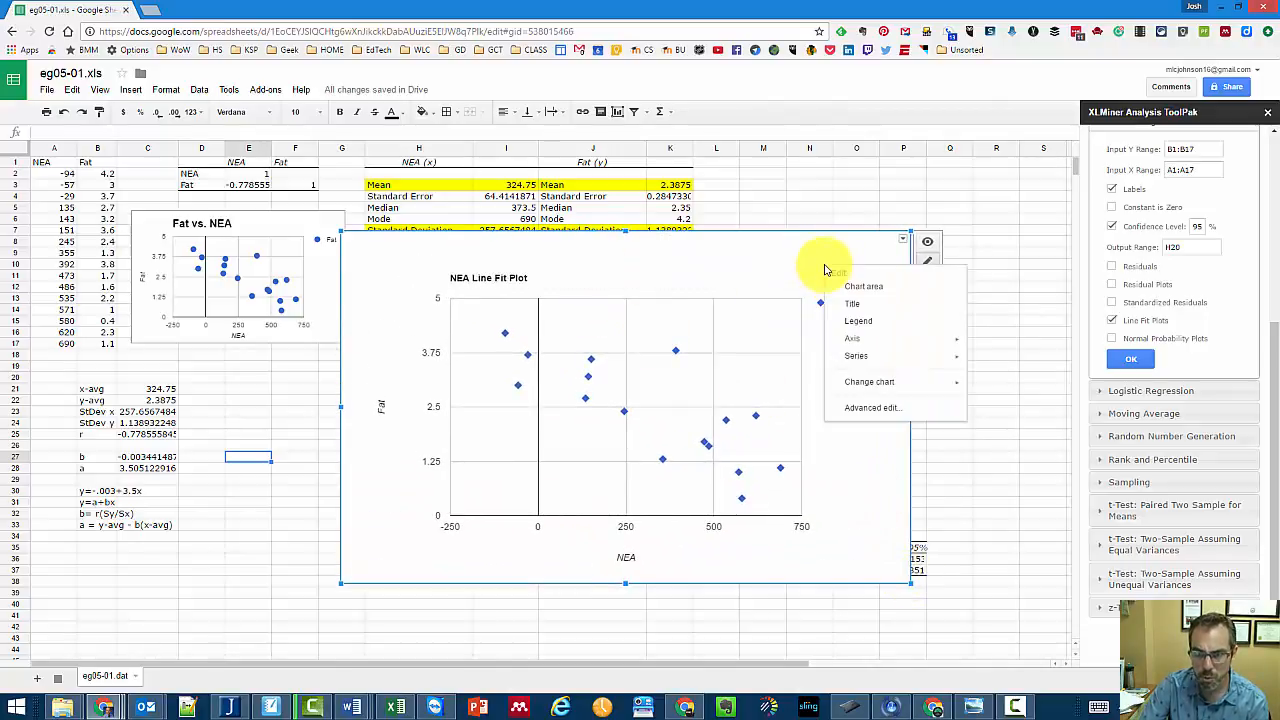
left_click(890, 418)
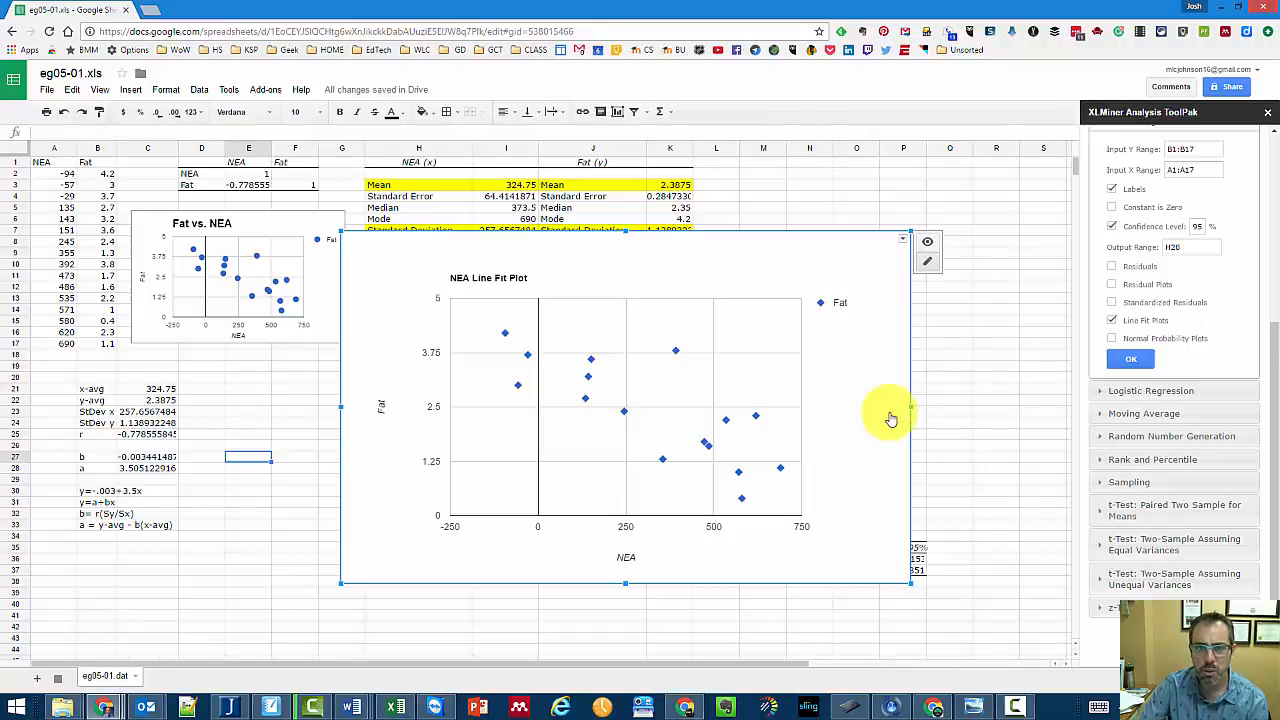
left_click_drag(533, 306, 530, 508)
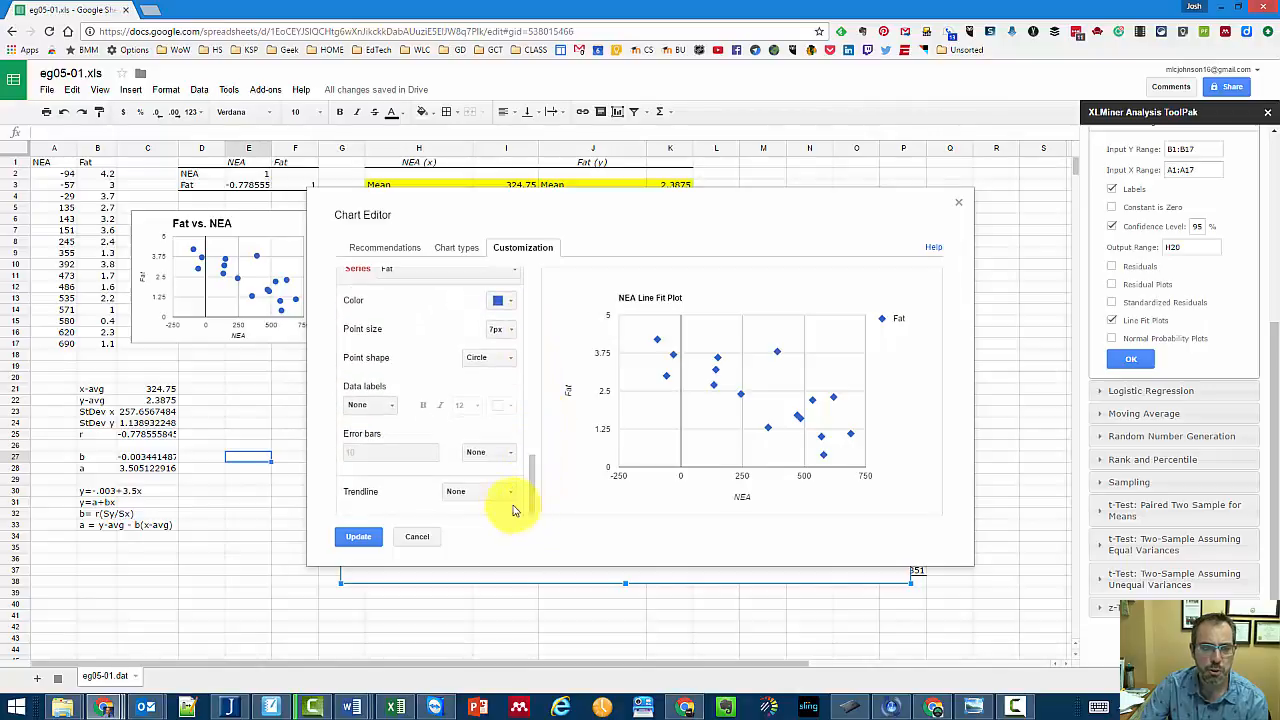
left_click(504, 494)
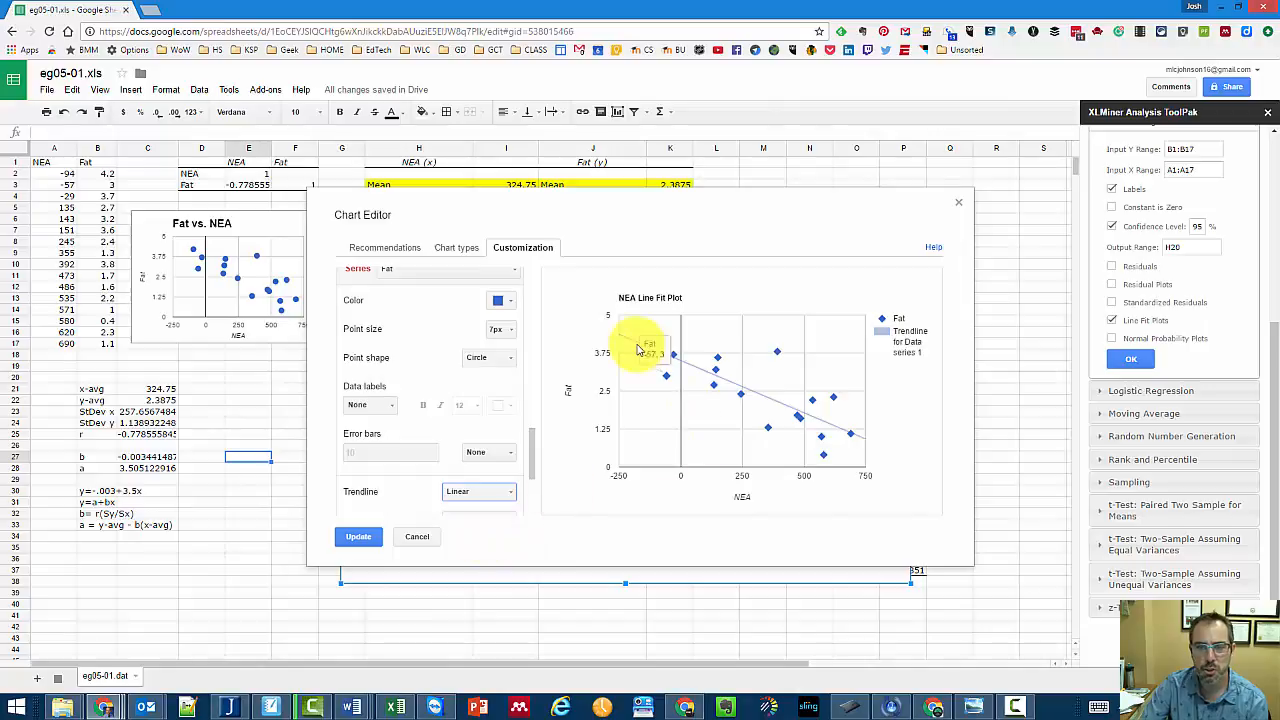
mouse_move(792, 407)
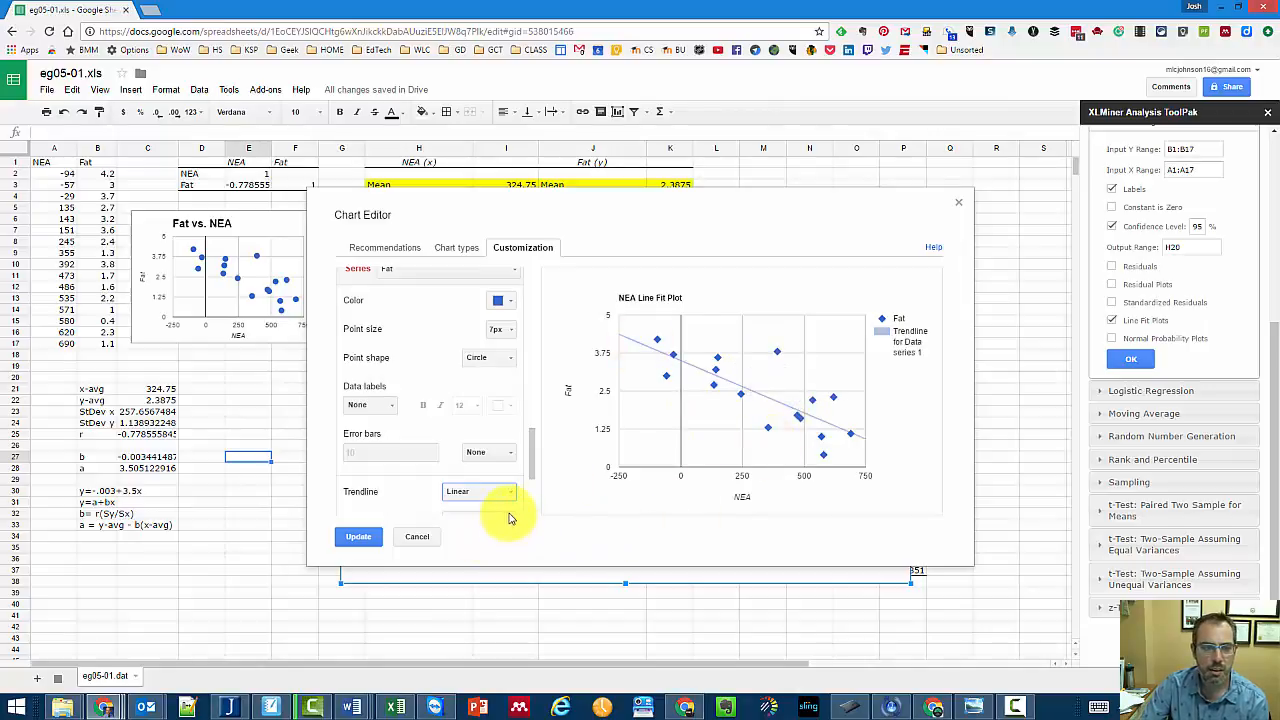
scroll(531, 472, "down", 3)
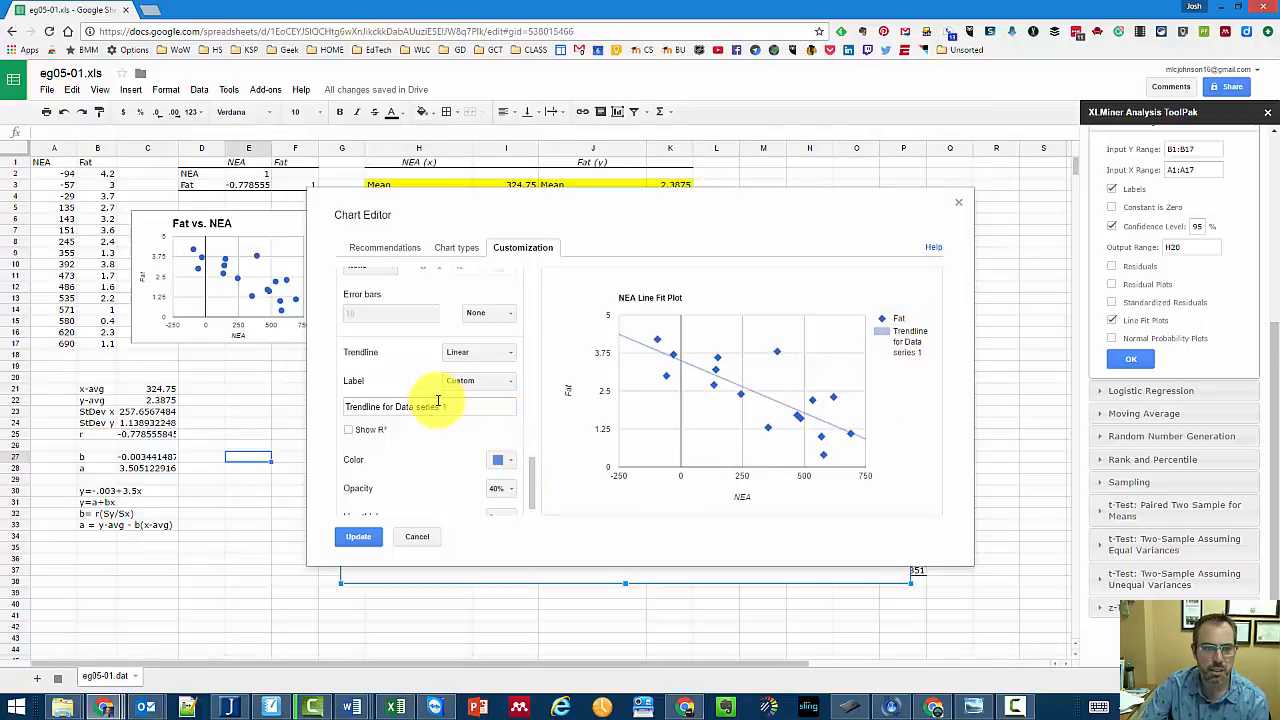
left_click(497, 382)
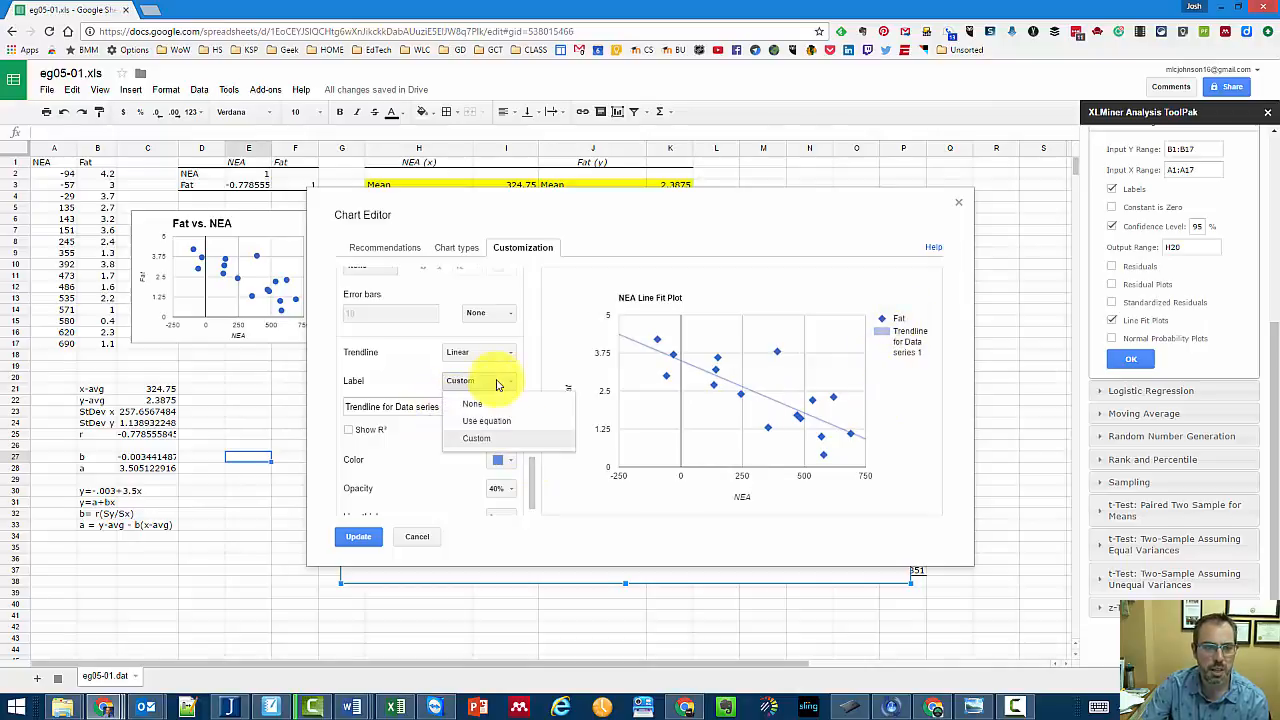
left_click(500, 422)
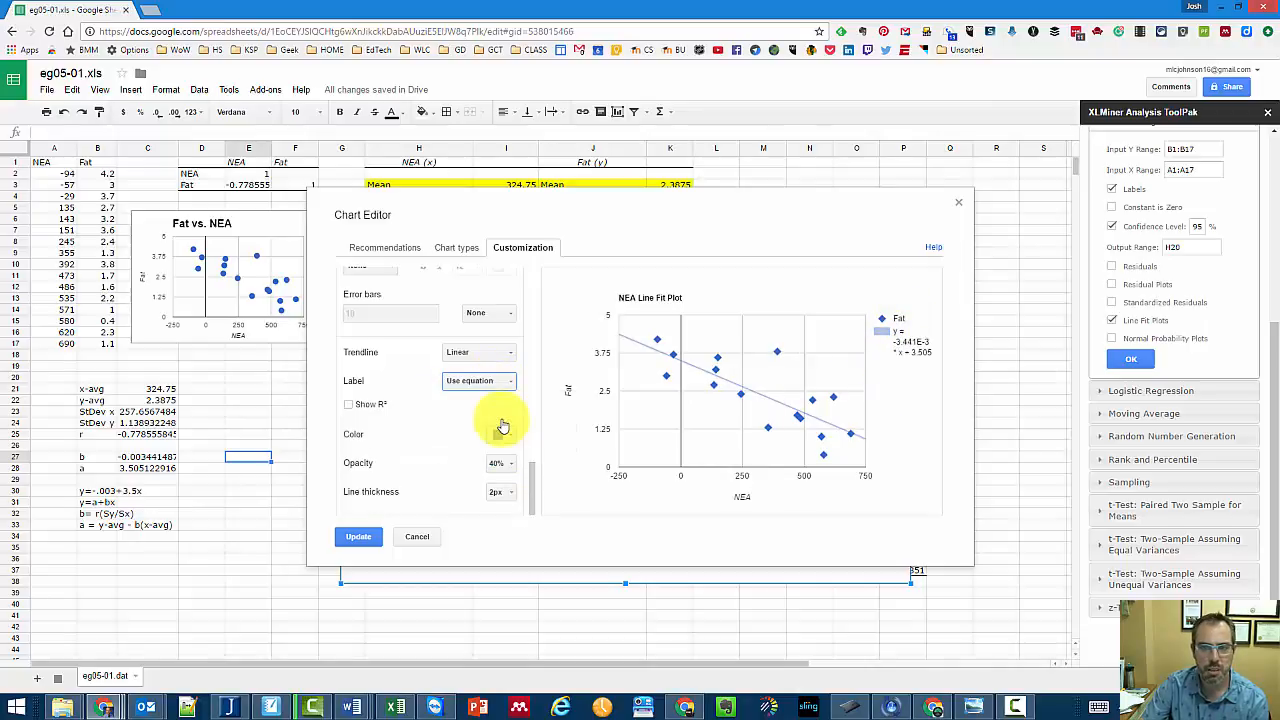
left_click(369, 542)
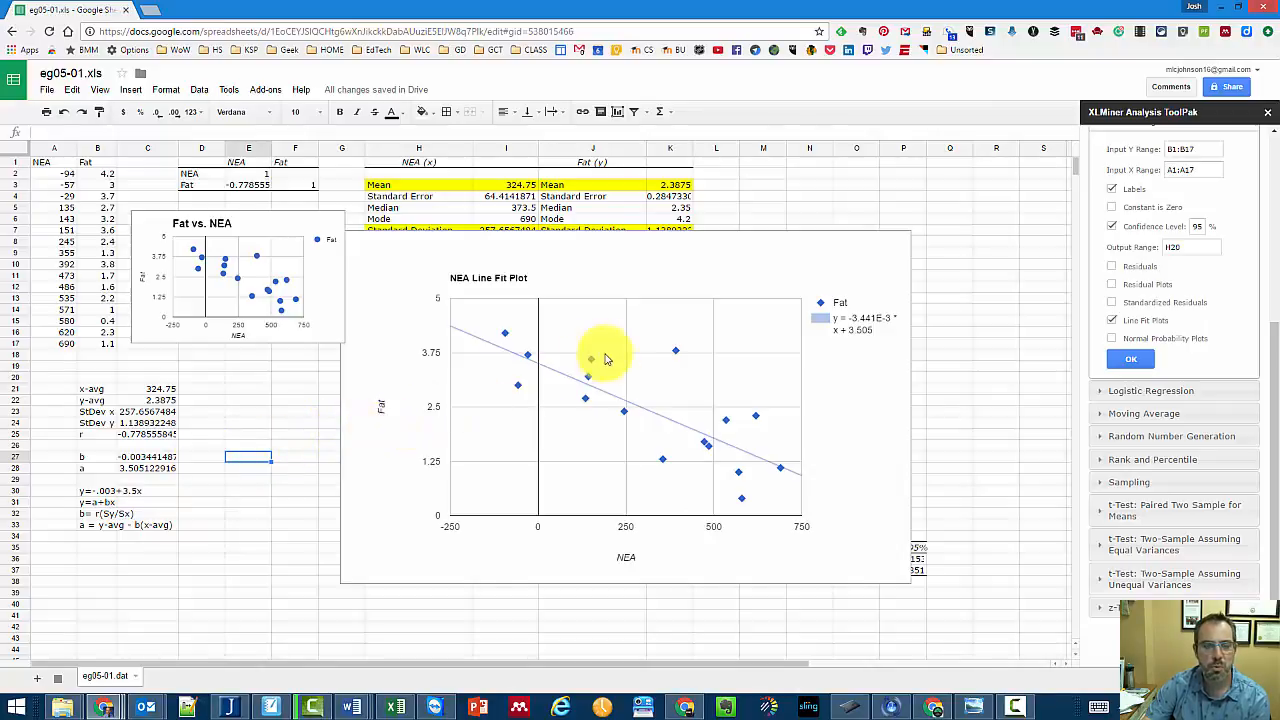
- Widen the NEA Line Fit Plot and shift it slightly so it covers about G8:S39
left_click(886, 336)
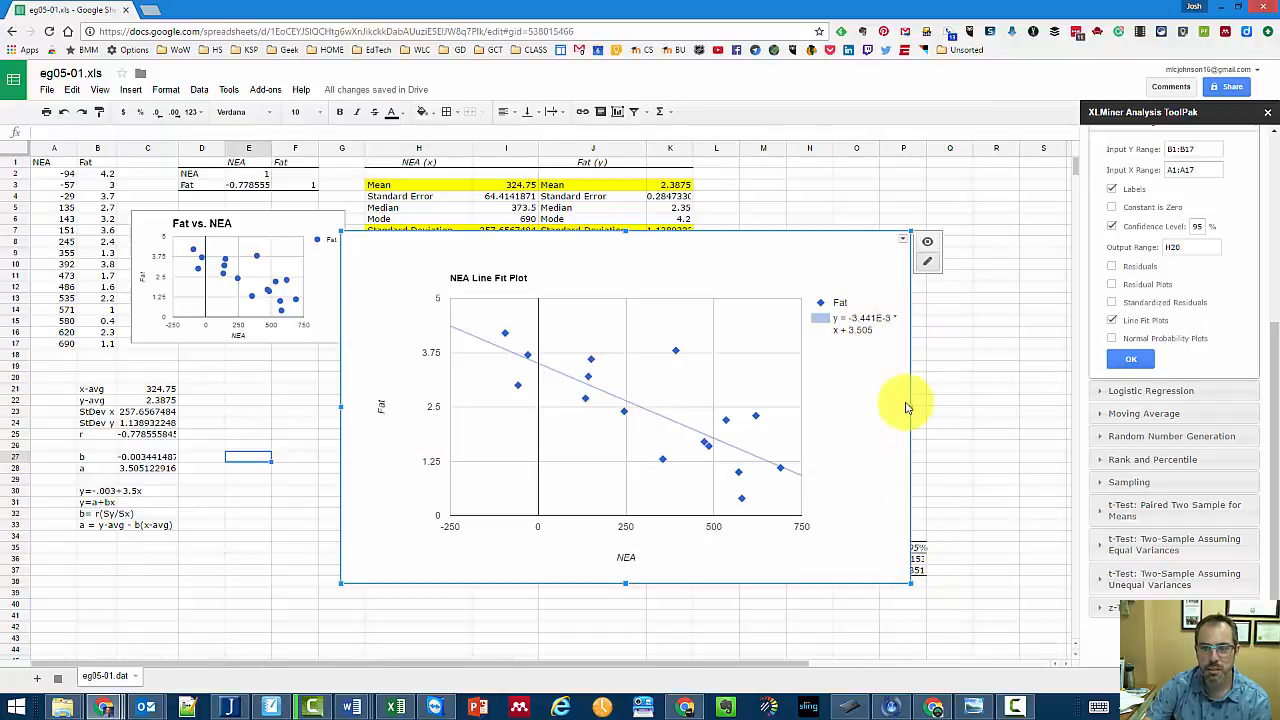
left_click_drag(914, 406, 1016, 408)
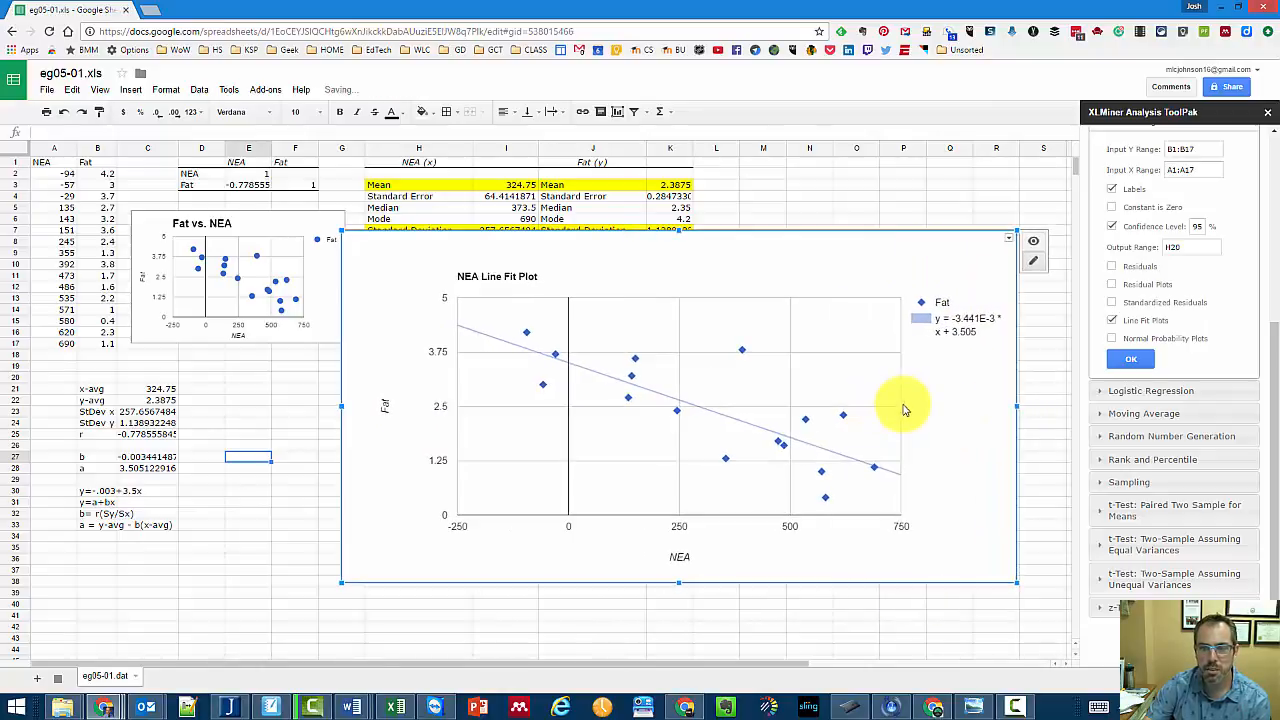
left_click(880, 435)
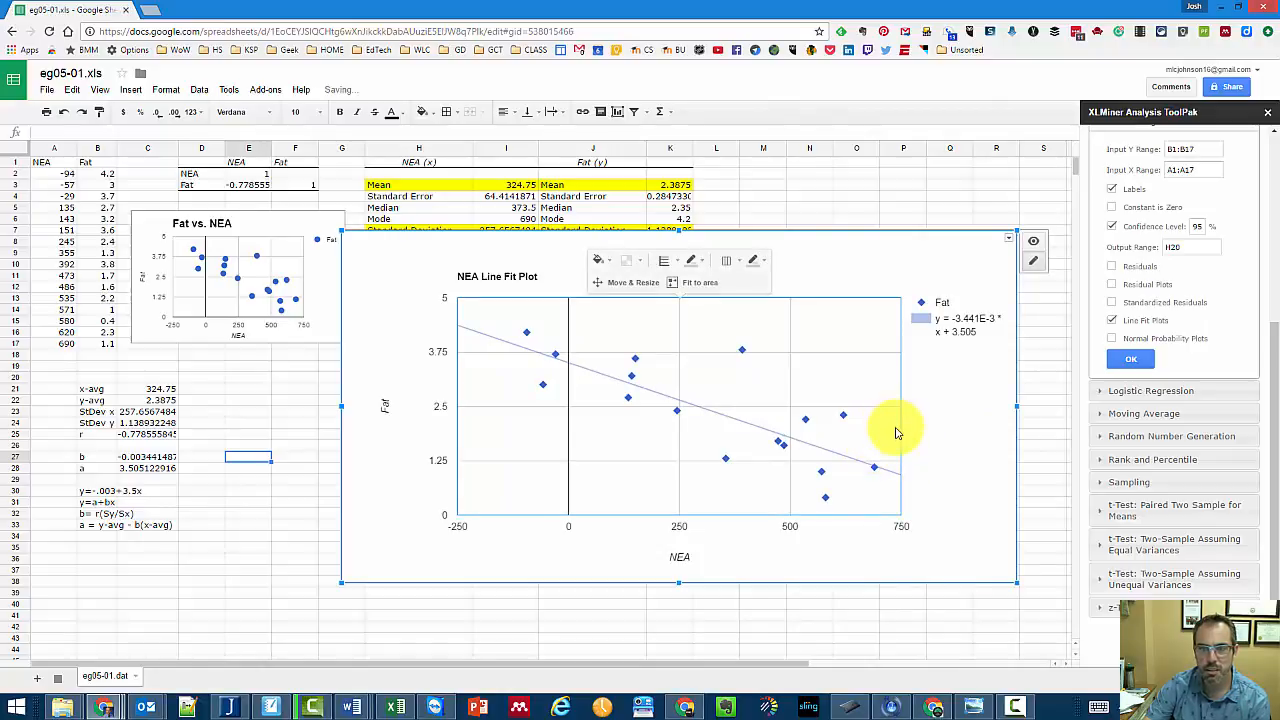
mouse_move(897, 435)
left_mouse_down()
mouse_move(789, 443)
mouse_move(912, 443)
left_mouse_up()
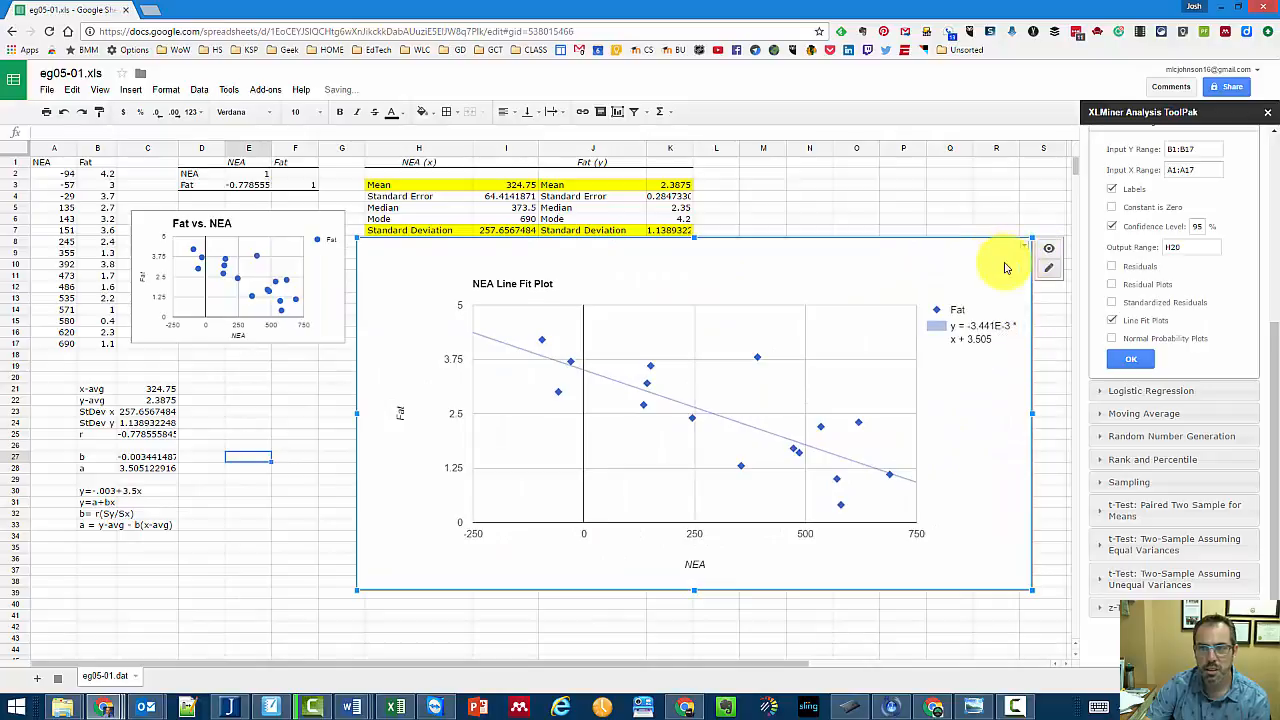
left_click(931, 195)
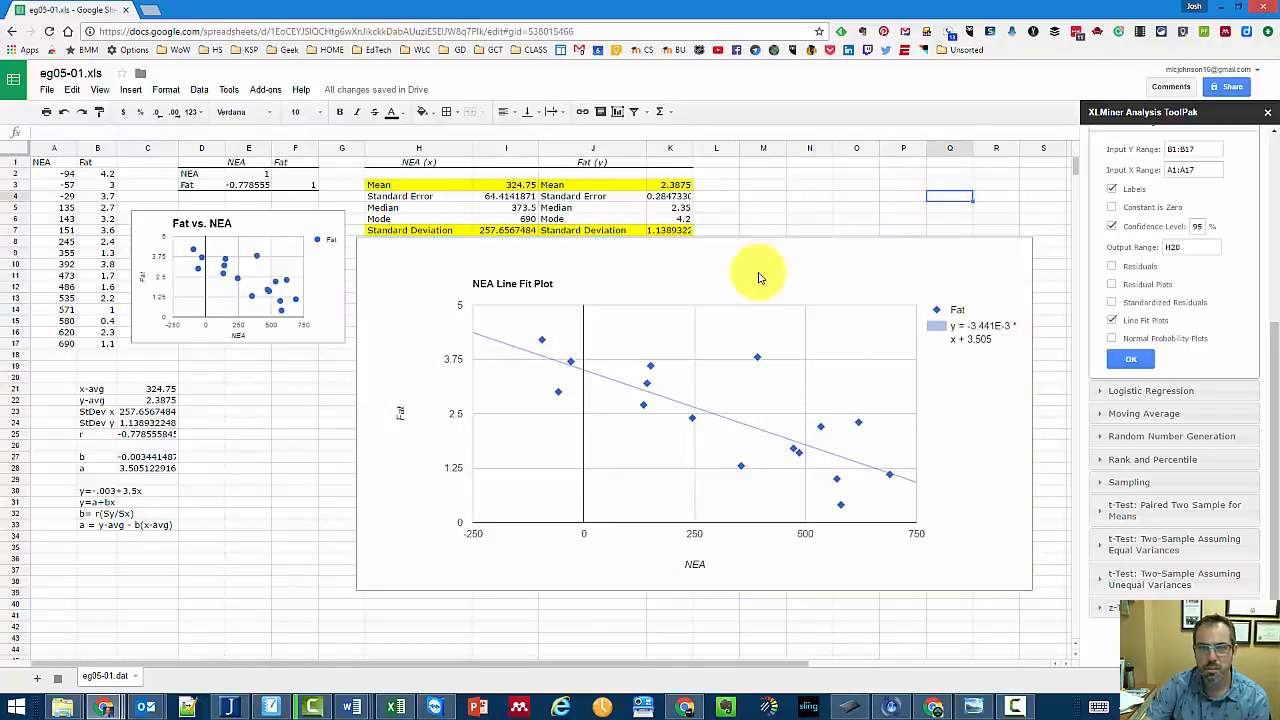
- Compare the trendline equation in the chart legend and highlight the handwritten equation in row 30 with a yellow fill
left_click(710, 345)
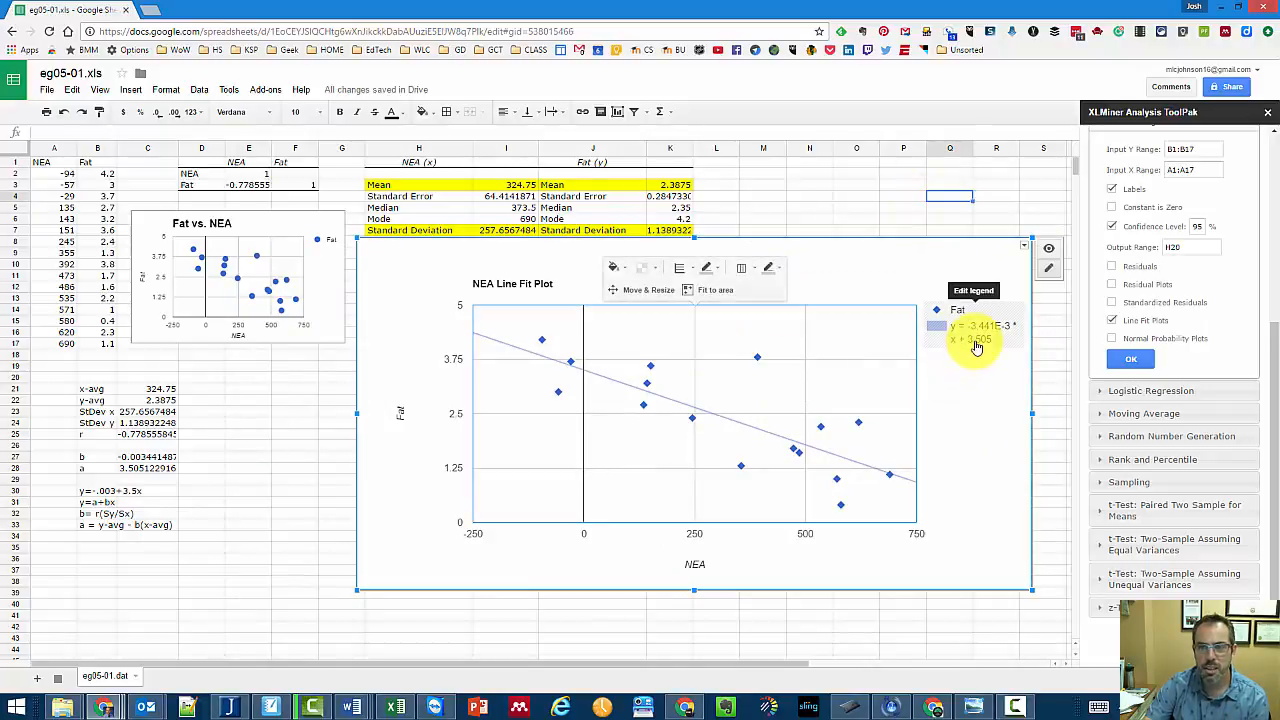
left_click(977, 347)
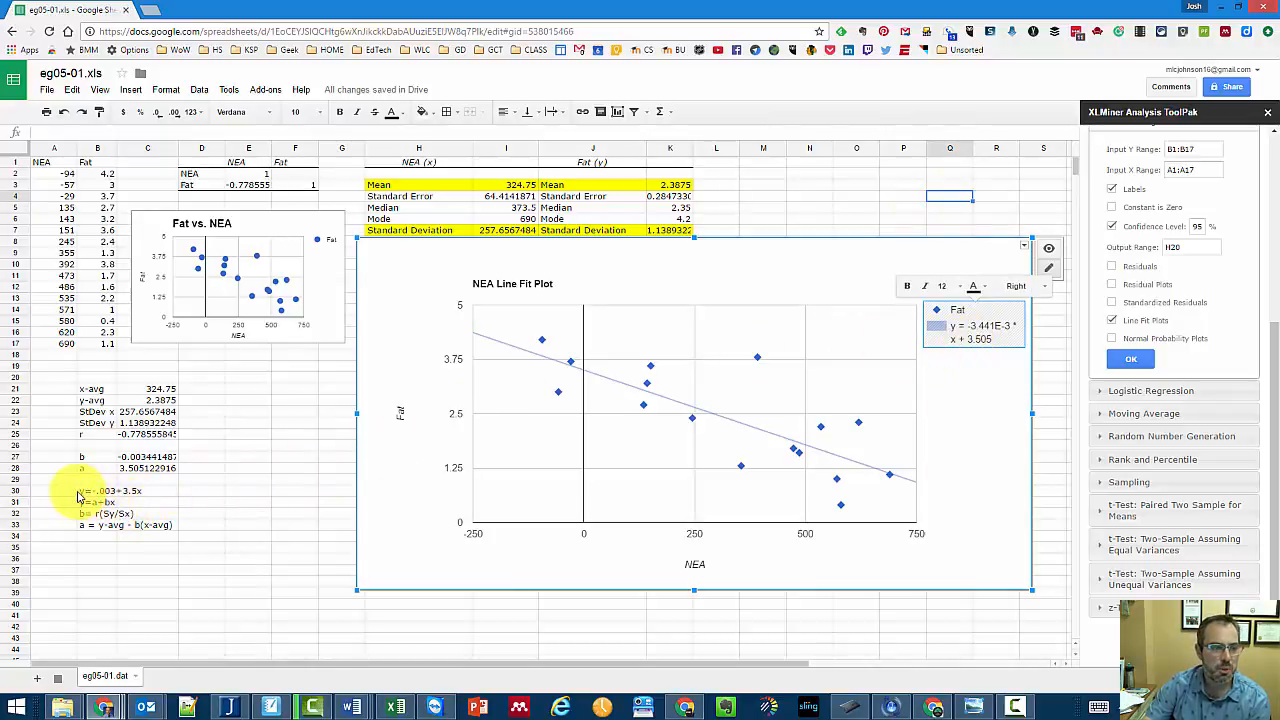
double_click(90, 491)
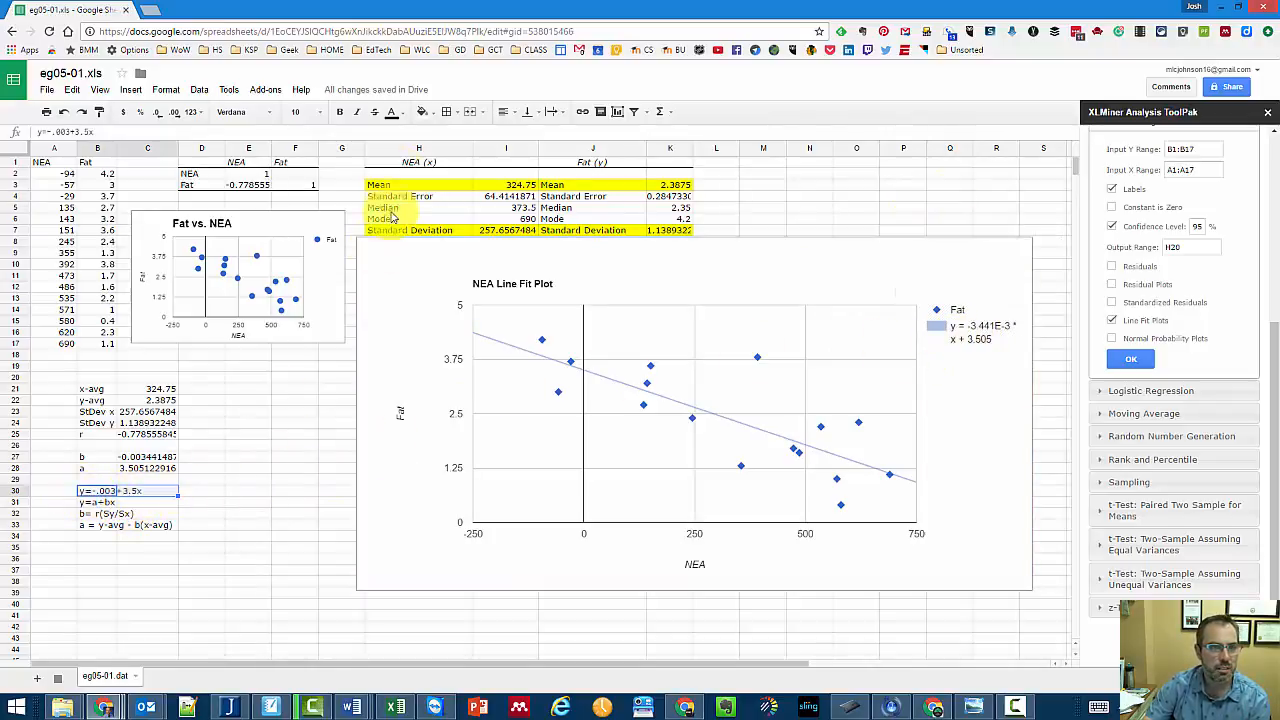
left_click(424, 112)
left_click(462, 162)
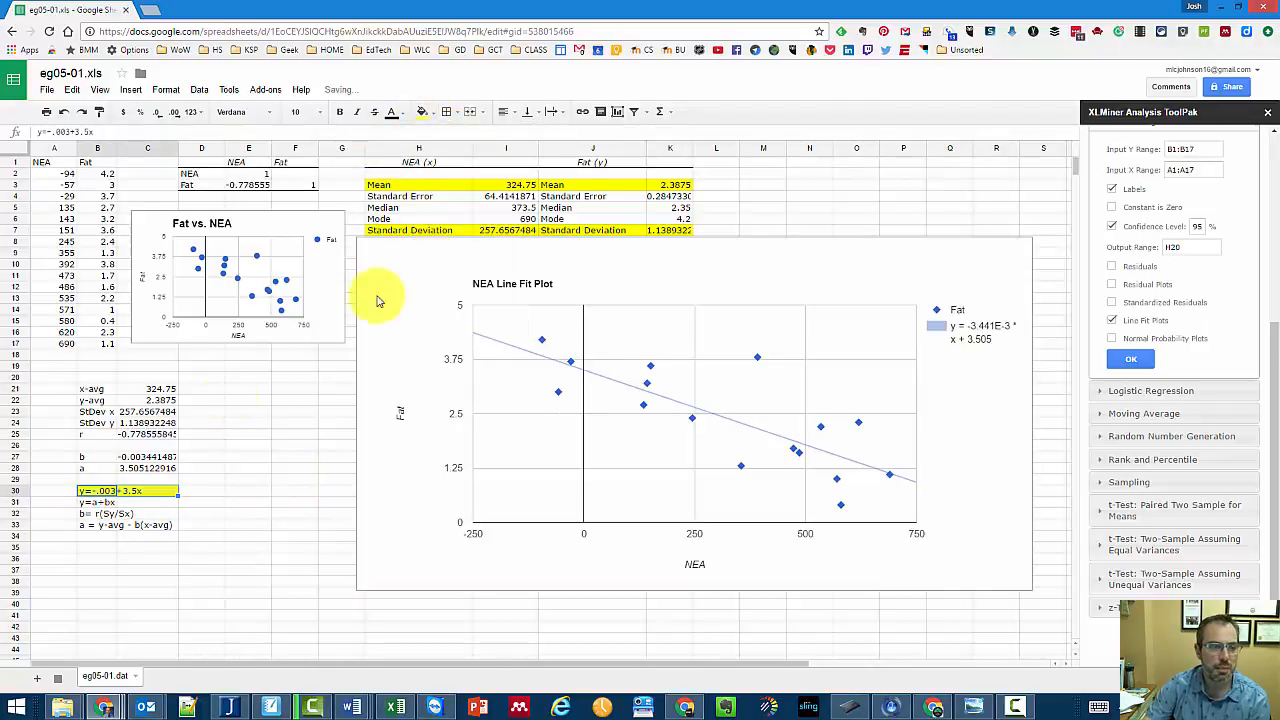
left_click(288, 548)
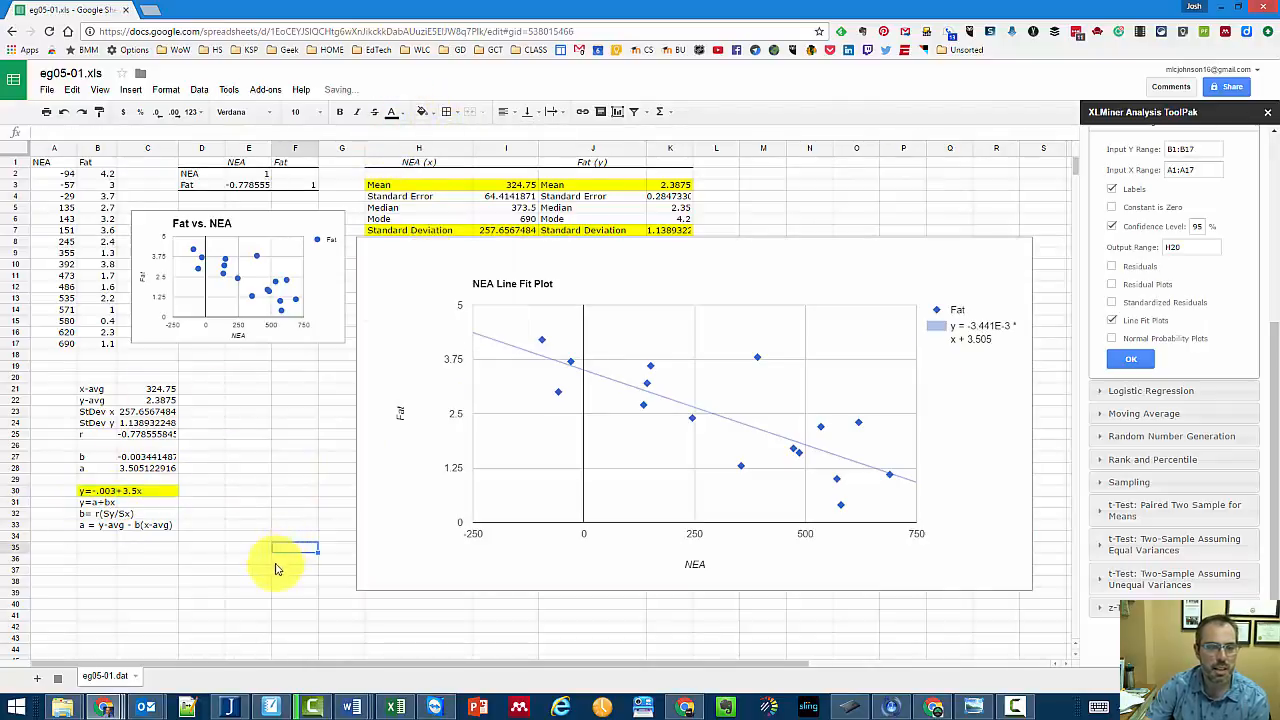
left_click(965, 405)
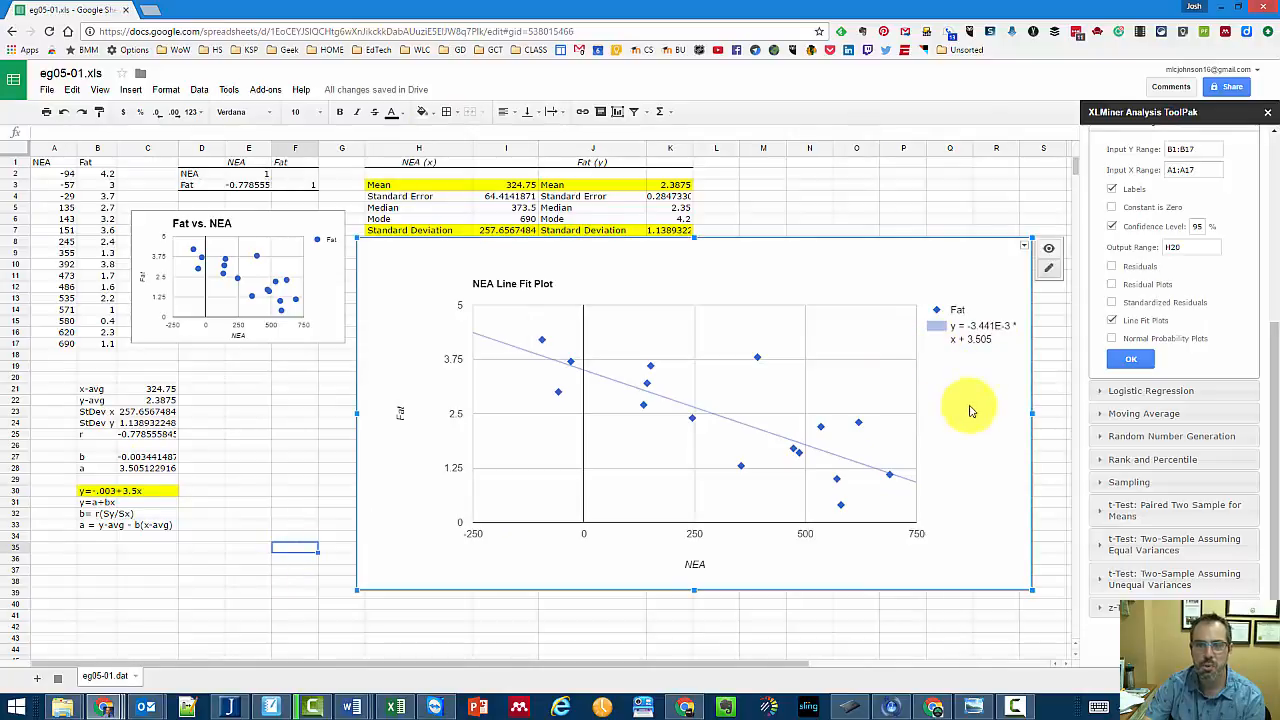
left_click(1057, 247)
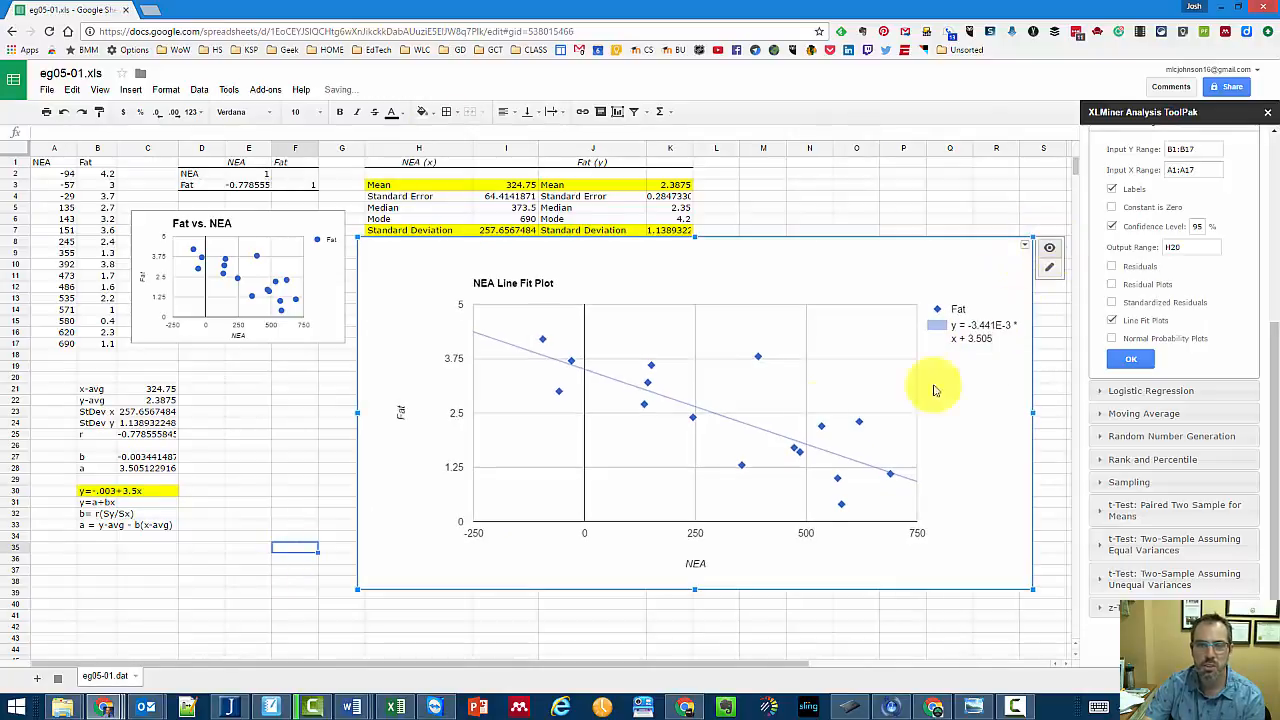
mouse_move(654, 397)
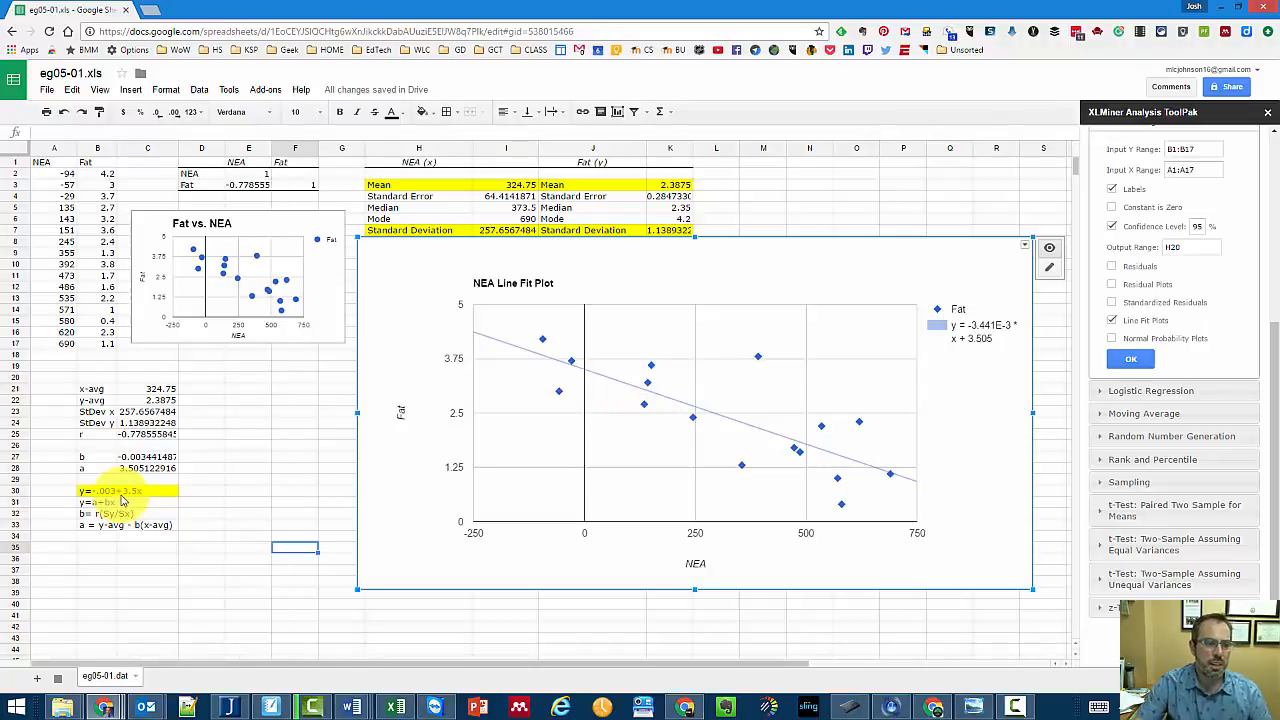
- Correct the regression equation in B30 to y=3.5-.003x and enter the reordered form y=-.003x+3.5 in D30
left_click(247, 492)
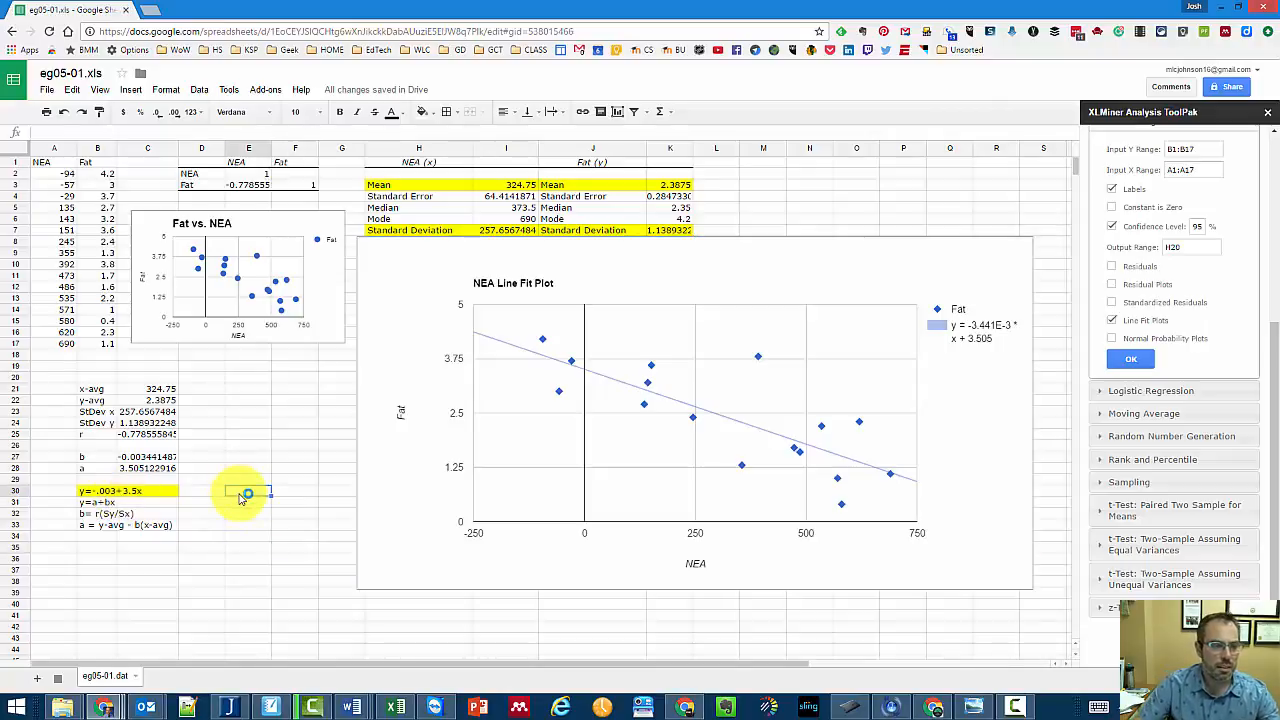
left_click(127, 497)
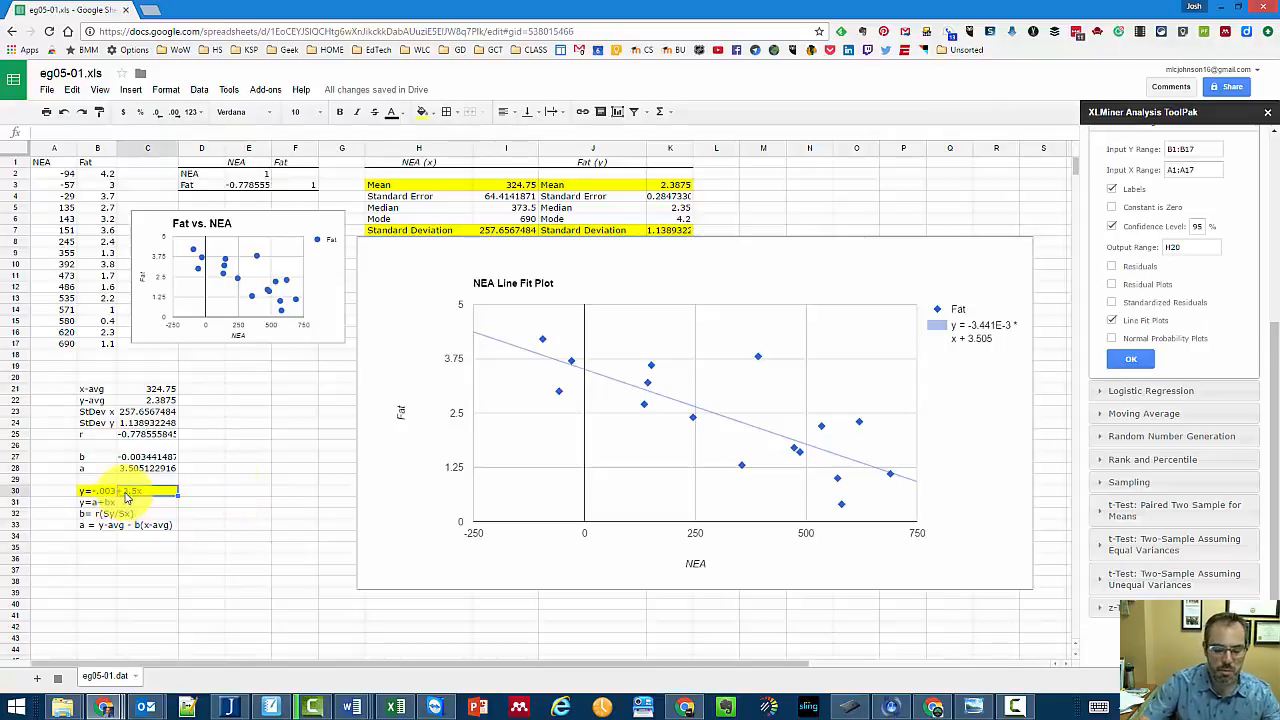
key("Left")
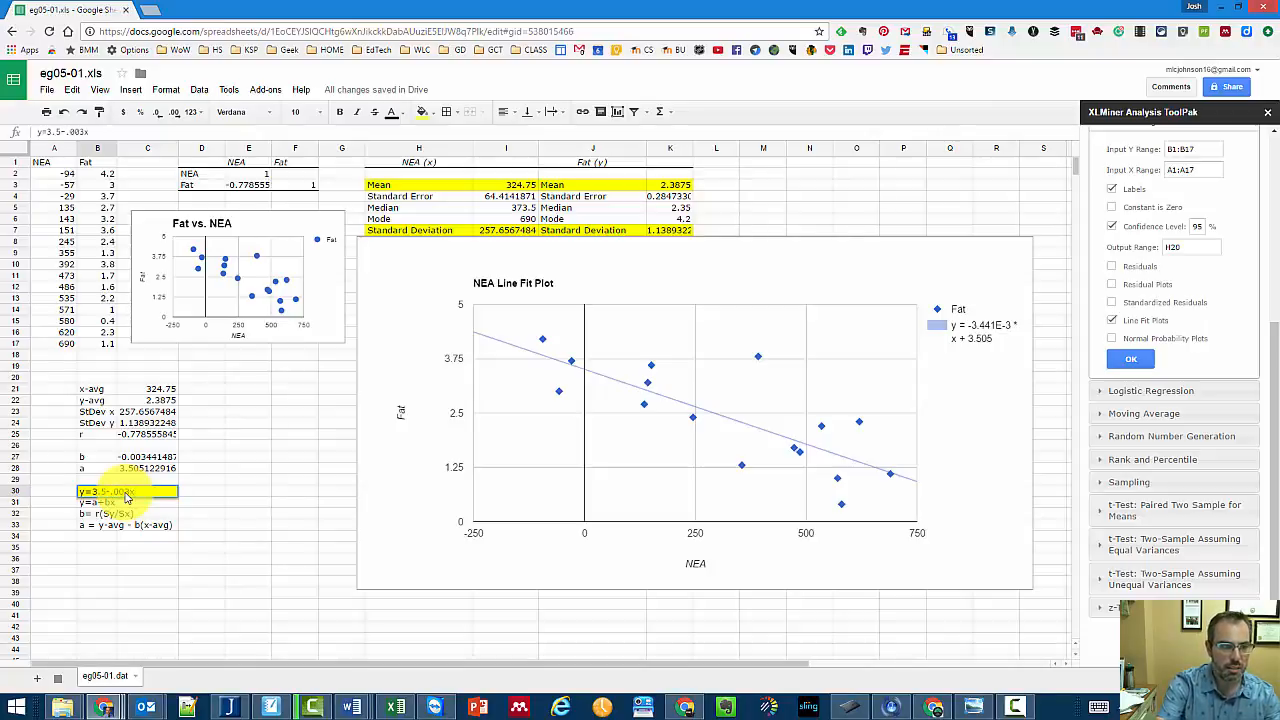
key("Tab")
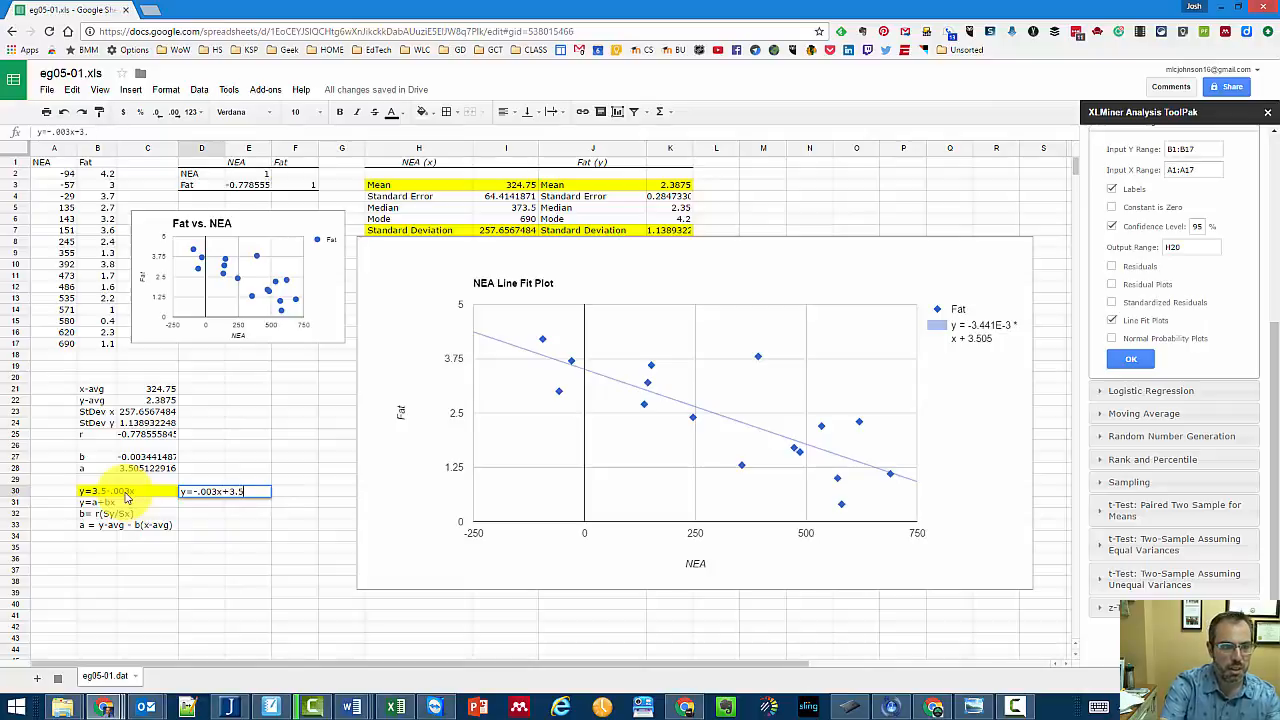
key("Return")
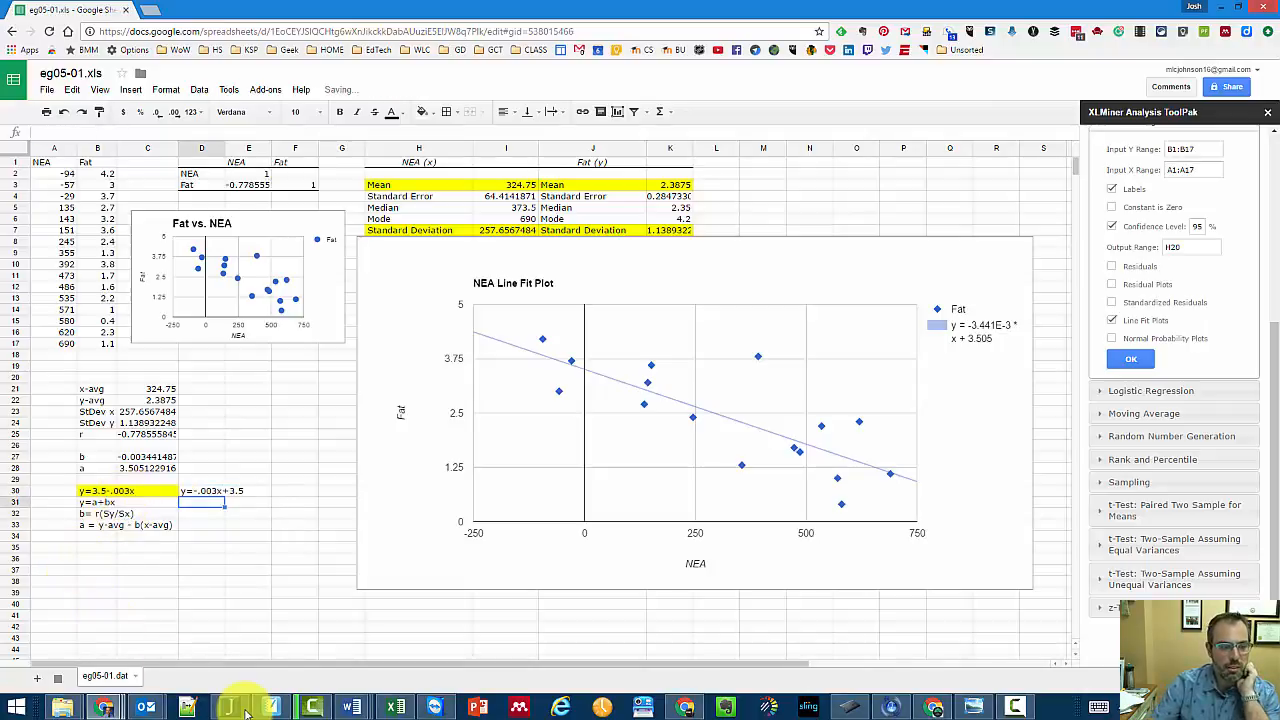
- Switch to SMART Notebook, handwrite y=3.5 + -.003x above the hand-drawn regression line and draw a downward-sloping arrow beneath it
left_click(280, 706)
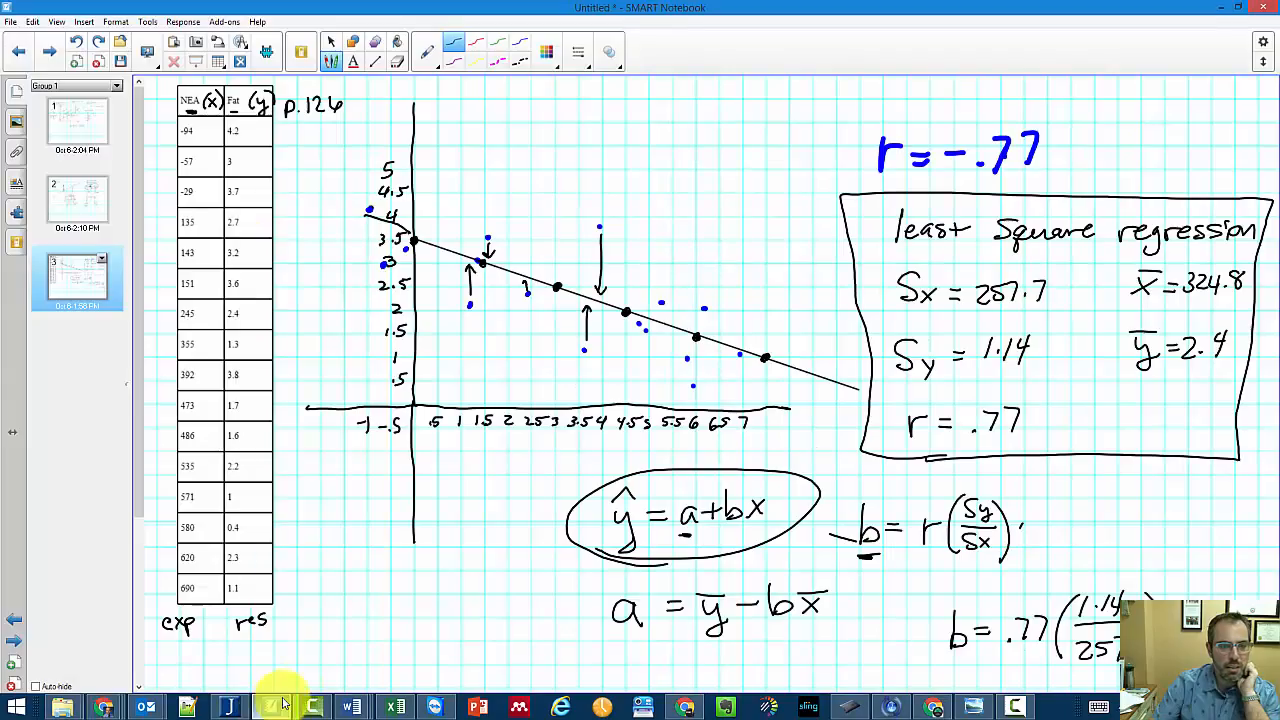
scroll(1220, 540, "down", 1)
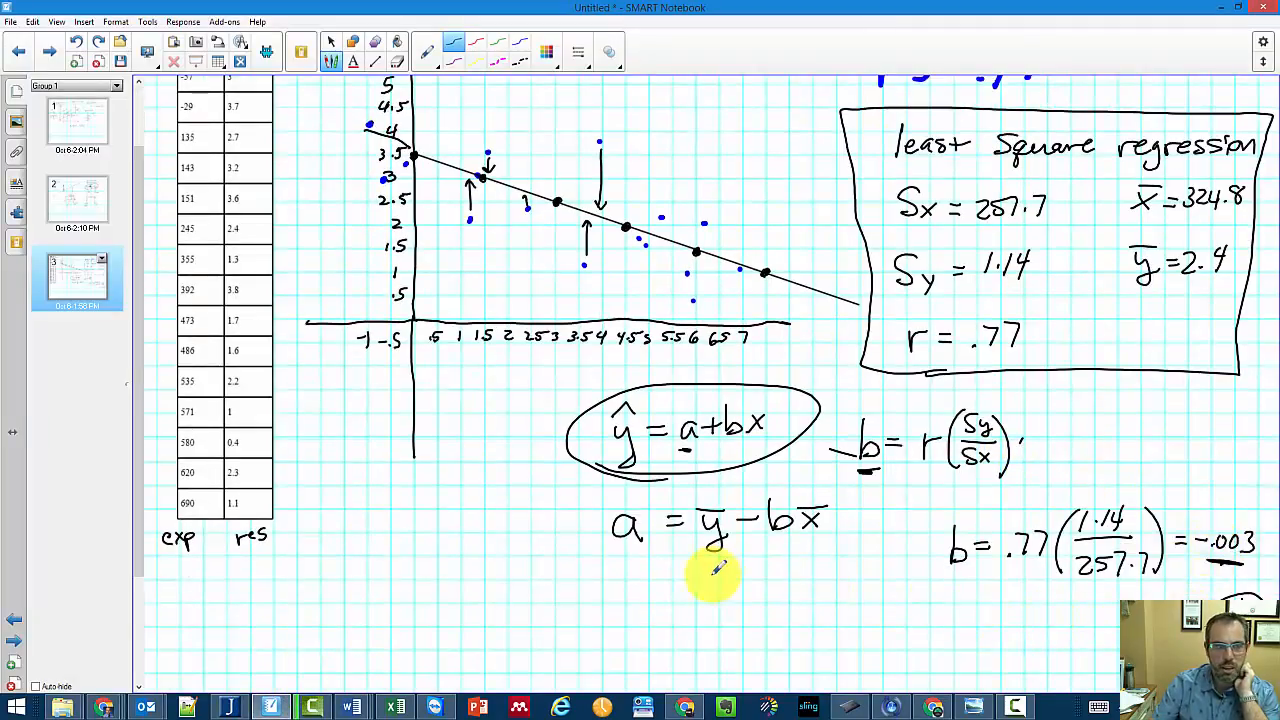
scroll(710, 575, "up", 1)
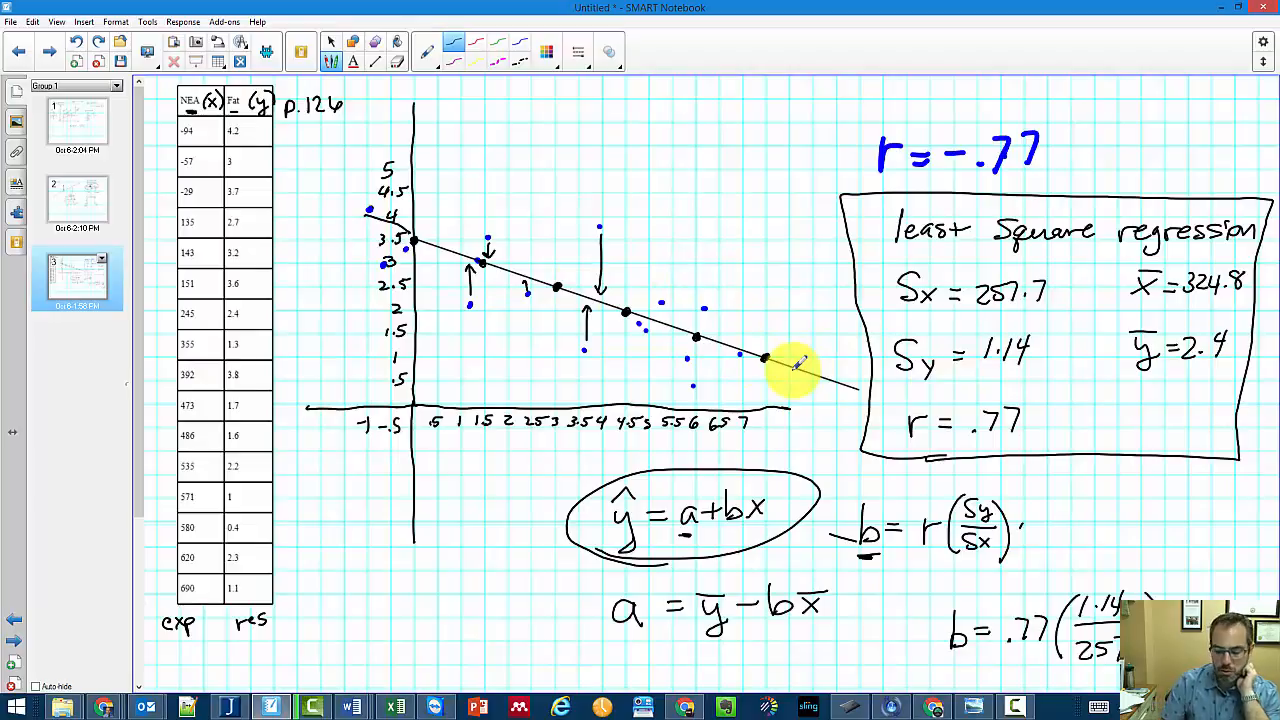
mouse_move(522, 157)
left_mouse_down()
mouse_move(535, 186)
mouse_move(569, 170)
mouse_move(605, 182)
left_mouse_up()
mouse_move(634, 158)
left_mouse_down()
mouse_move(618, 182)
mouse_move(673, 172)
left_mouse_up()
mouse_move(661, 161)
left_mouse_down()
mouse_move(662, 184)
mouse_move(732, 159)
left_mouse_up()
mouse_move(750, 158)
left_mouse_down()
mouse_move(765, 175)
mouse_move(805, 177)
left_mouse_up()
left_click_drag(805, 155, 787, 177)
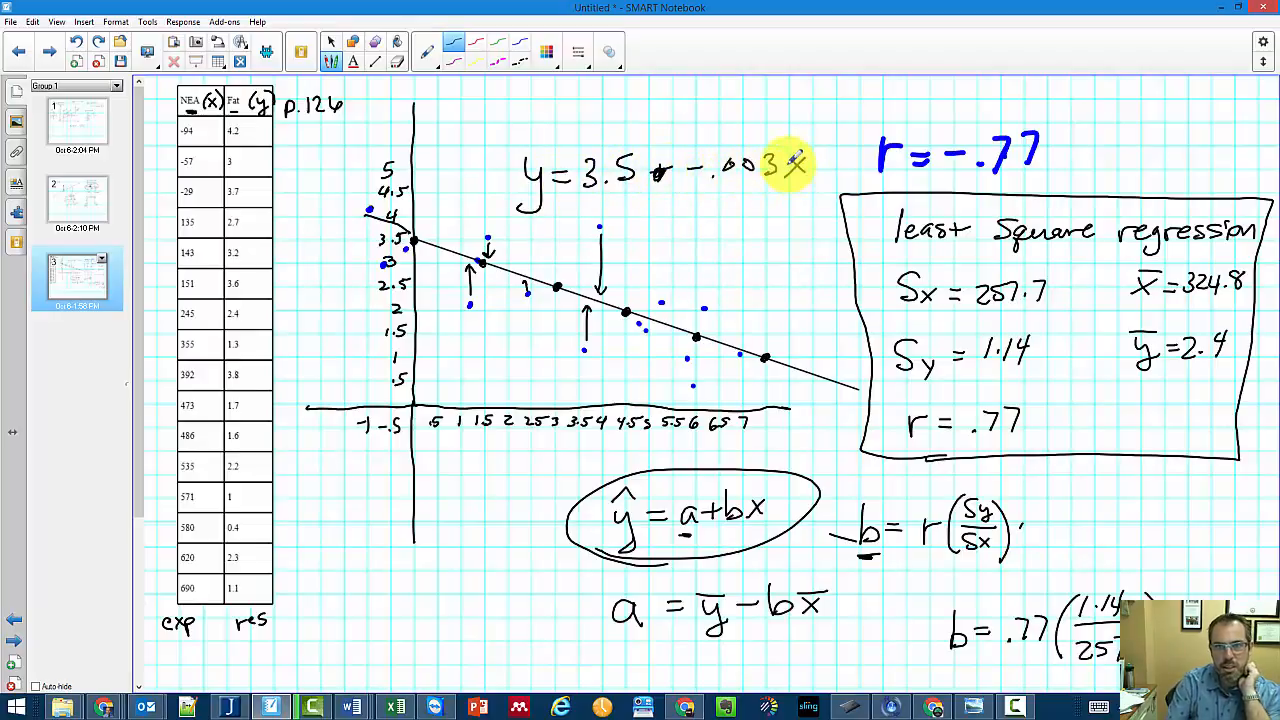
left_click_drag(645, 255, 757, 272)
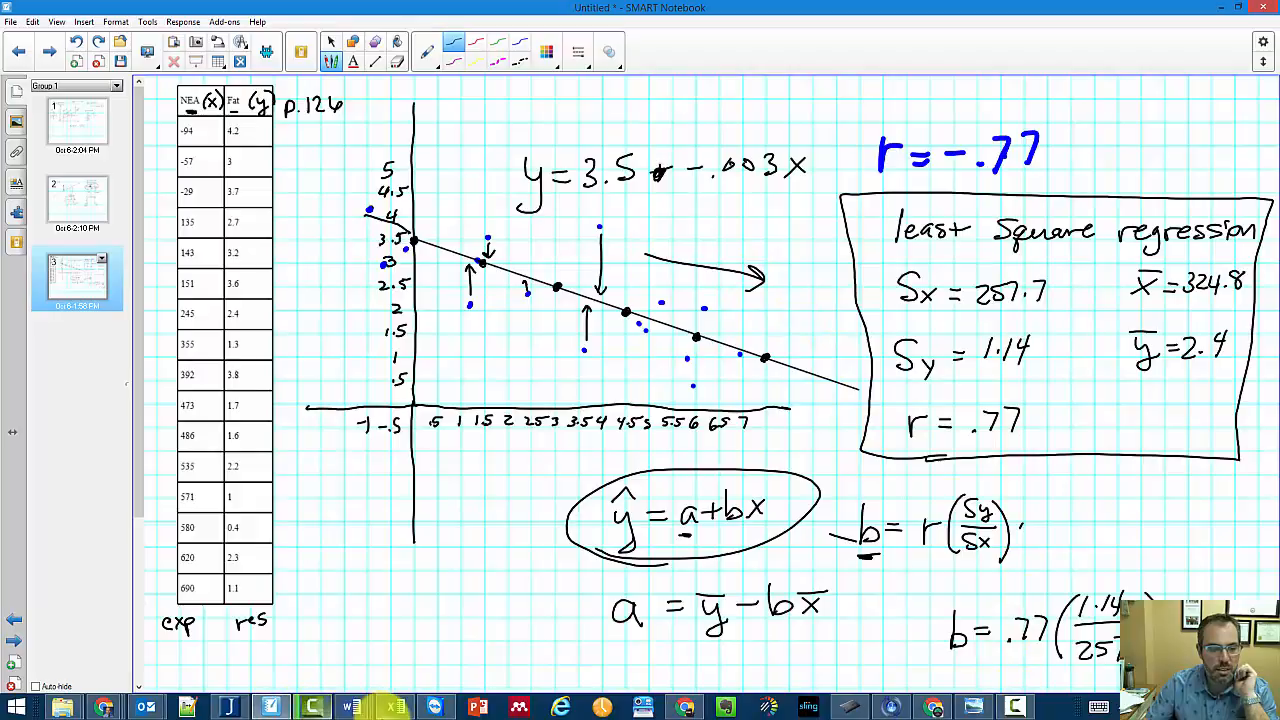
- Switch back to the Google Sheets workbook and reposition the NEA Line Fit Plot over about G6:R37
mouse_move(103, 708)
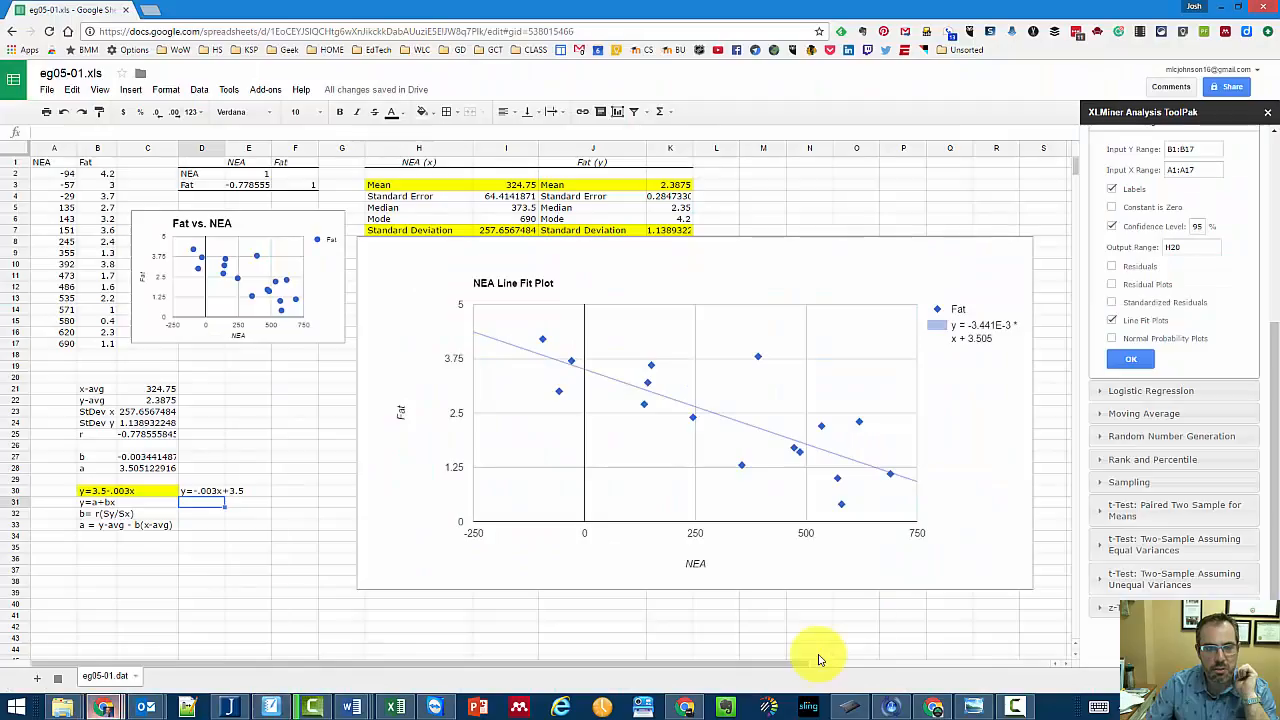
left_click(810, 640)
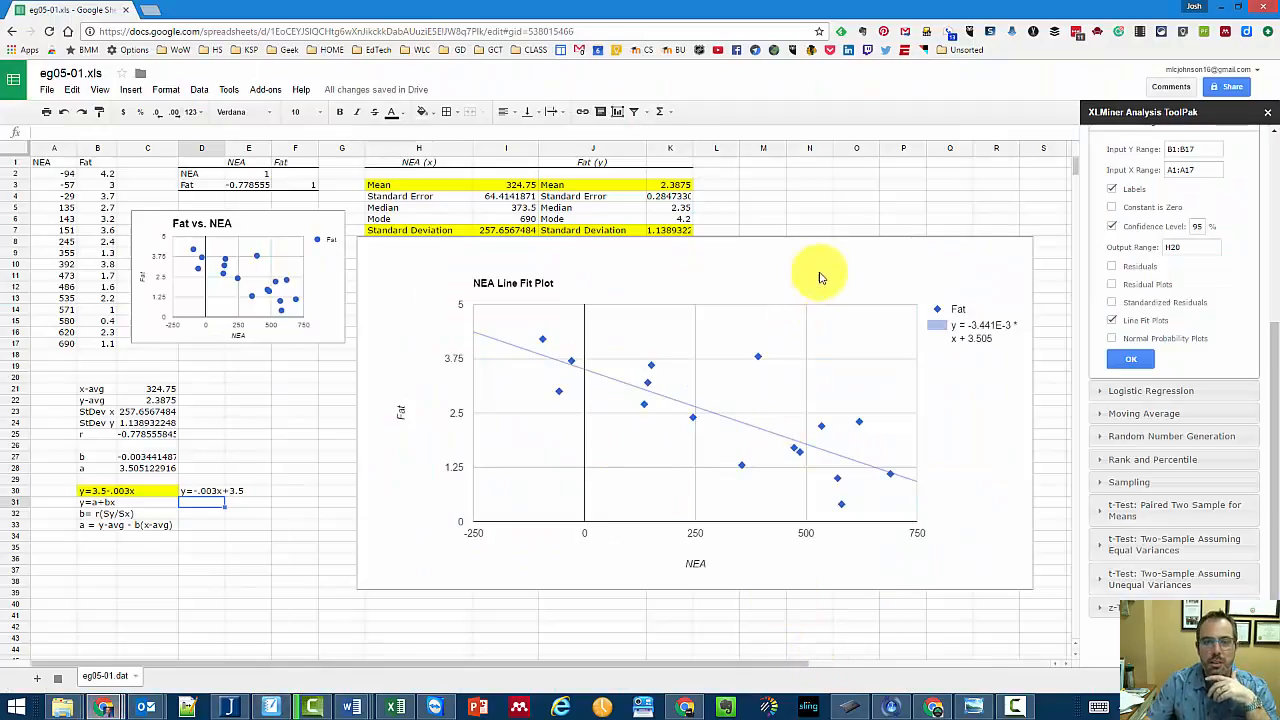
left_click(766, 248)
mouse_move(766, 248)
left_mouse_down()
mouse_move(731, 303)
mouse_move(686, 317)
mouse_move(751, 229)
left_mouse_up()
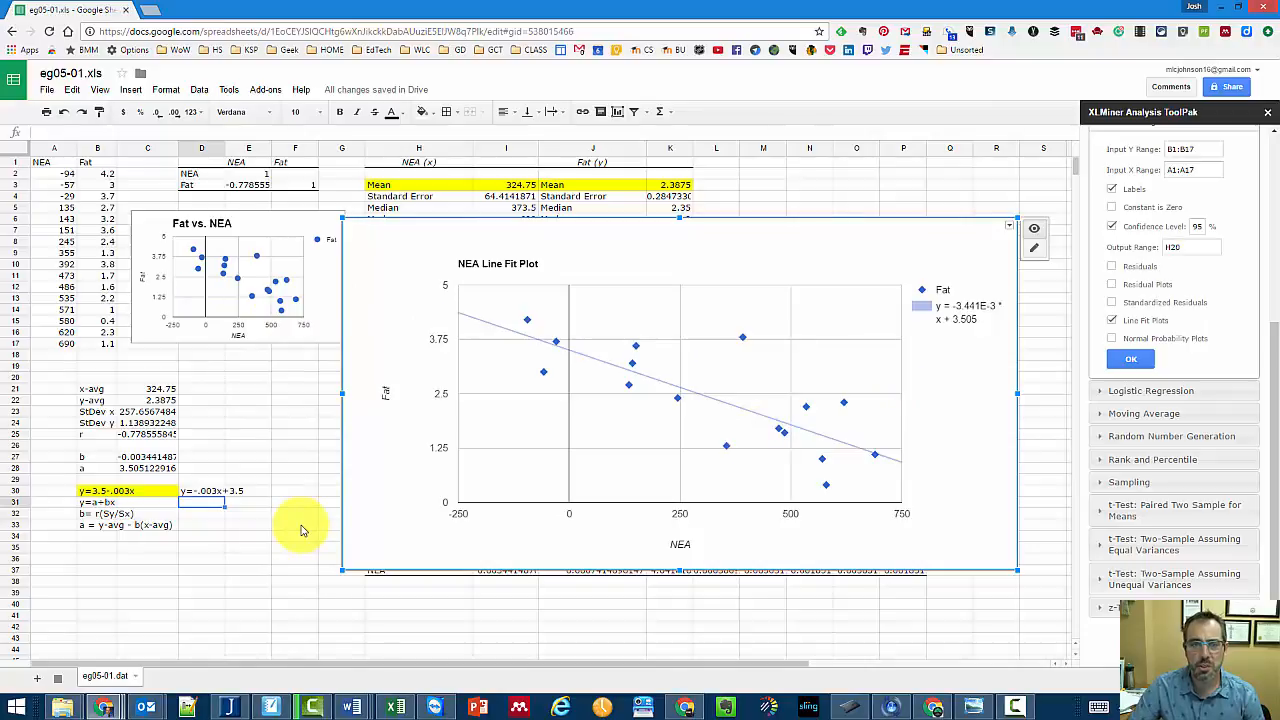
mouse_move(744, 344)
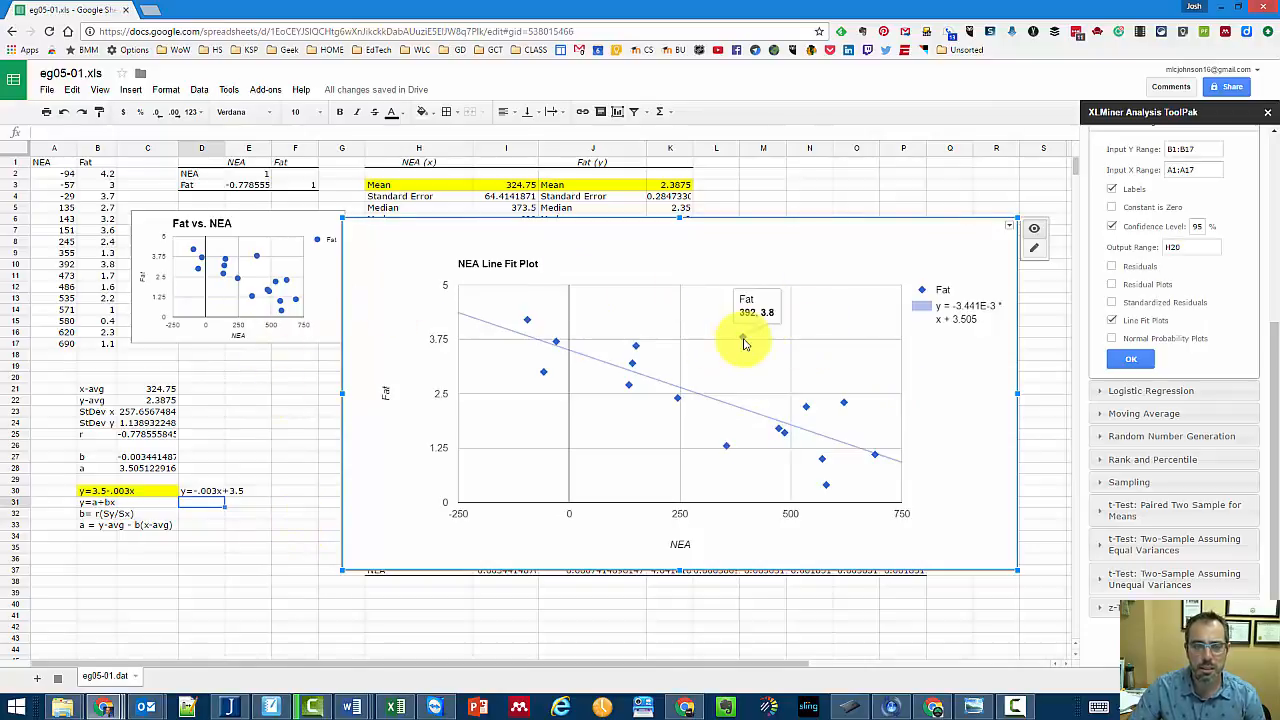